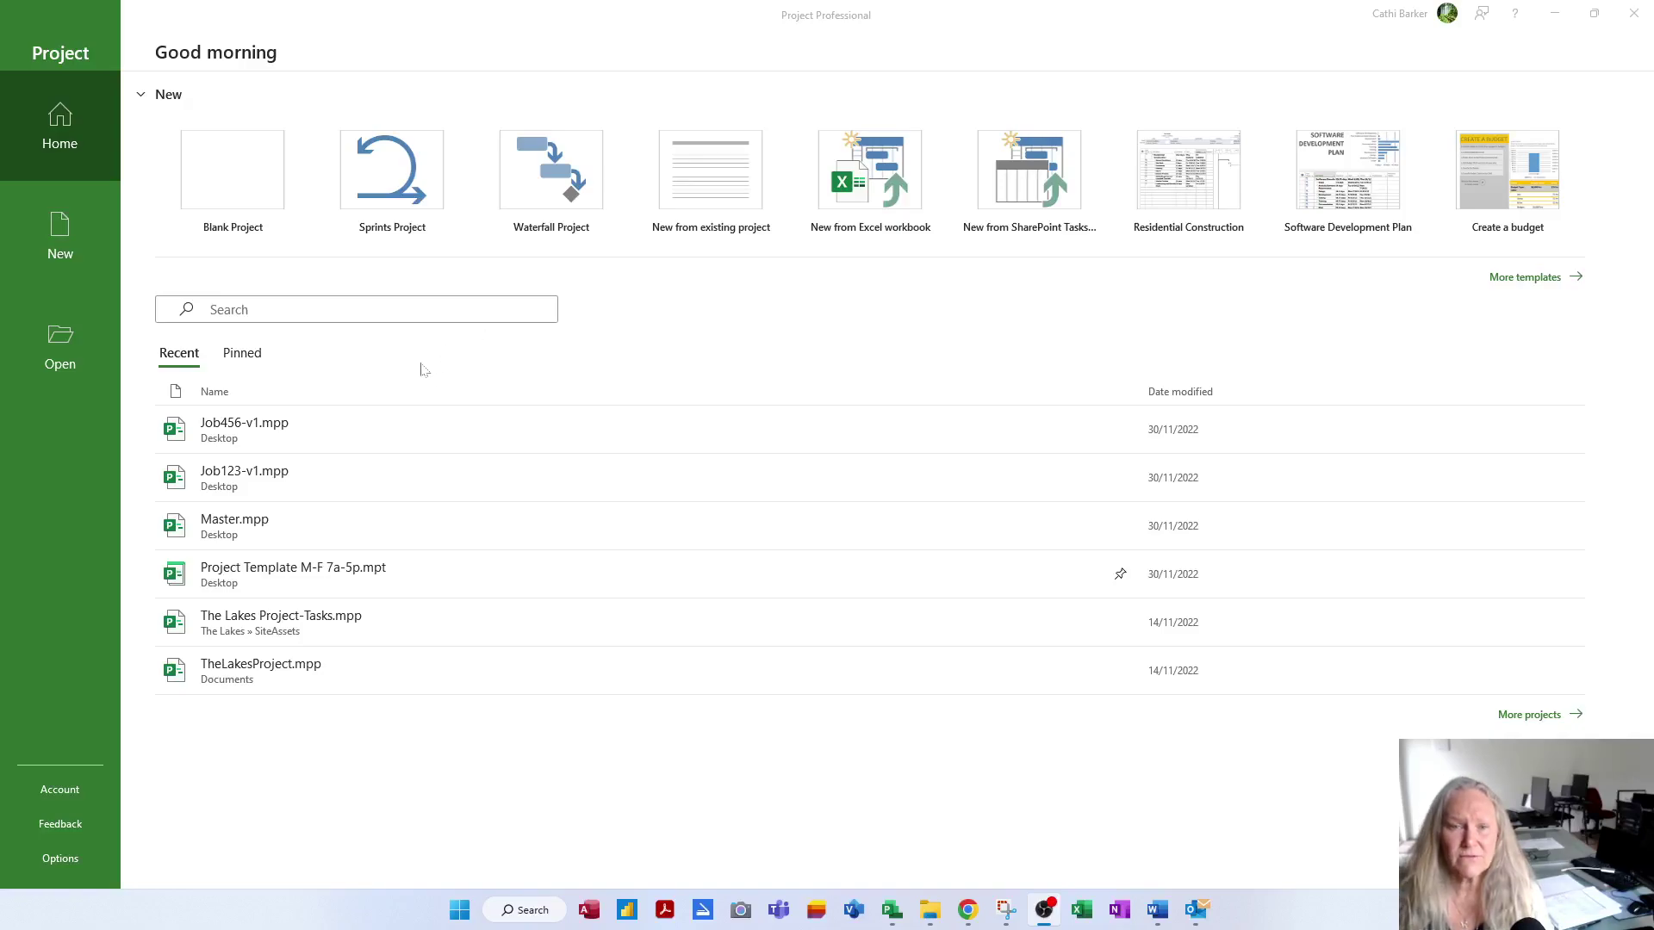
Step: Turn off showing the Start screen when the application starts, and restart Project
click(59, 861)
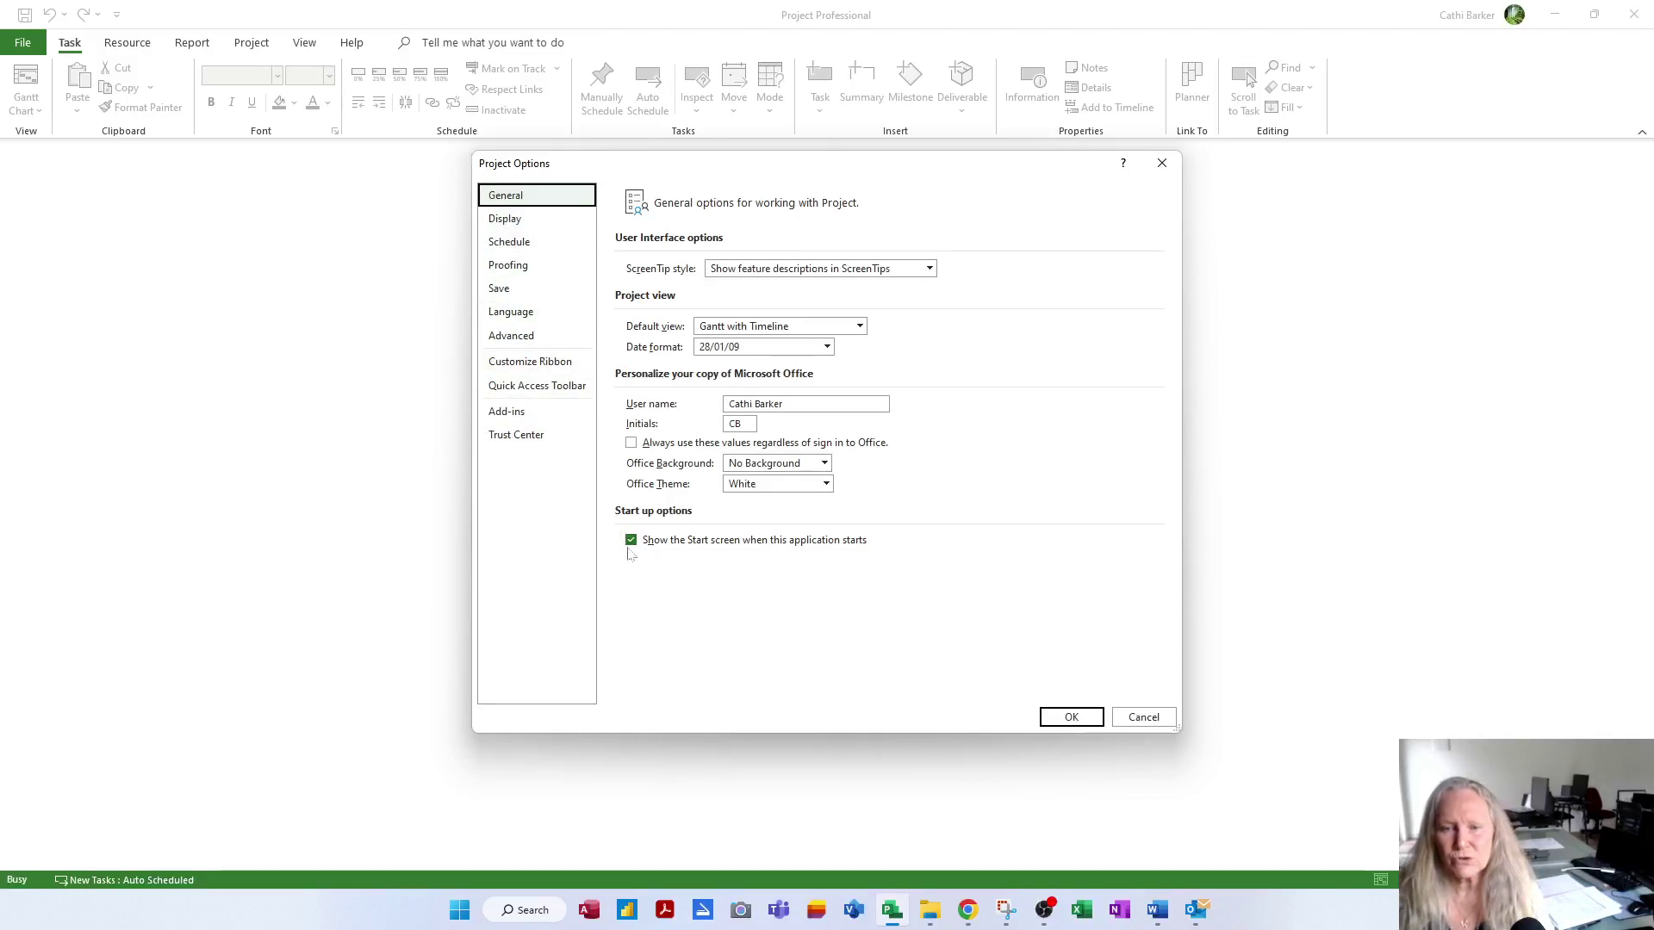
click(720, 546)
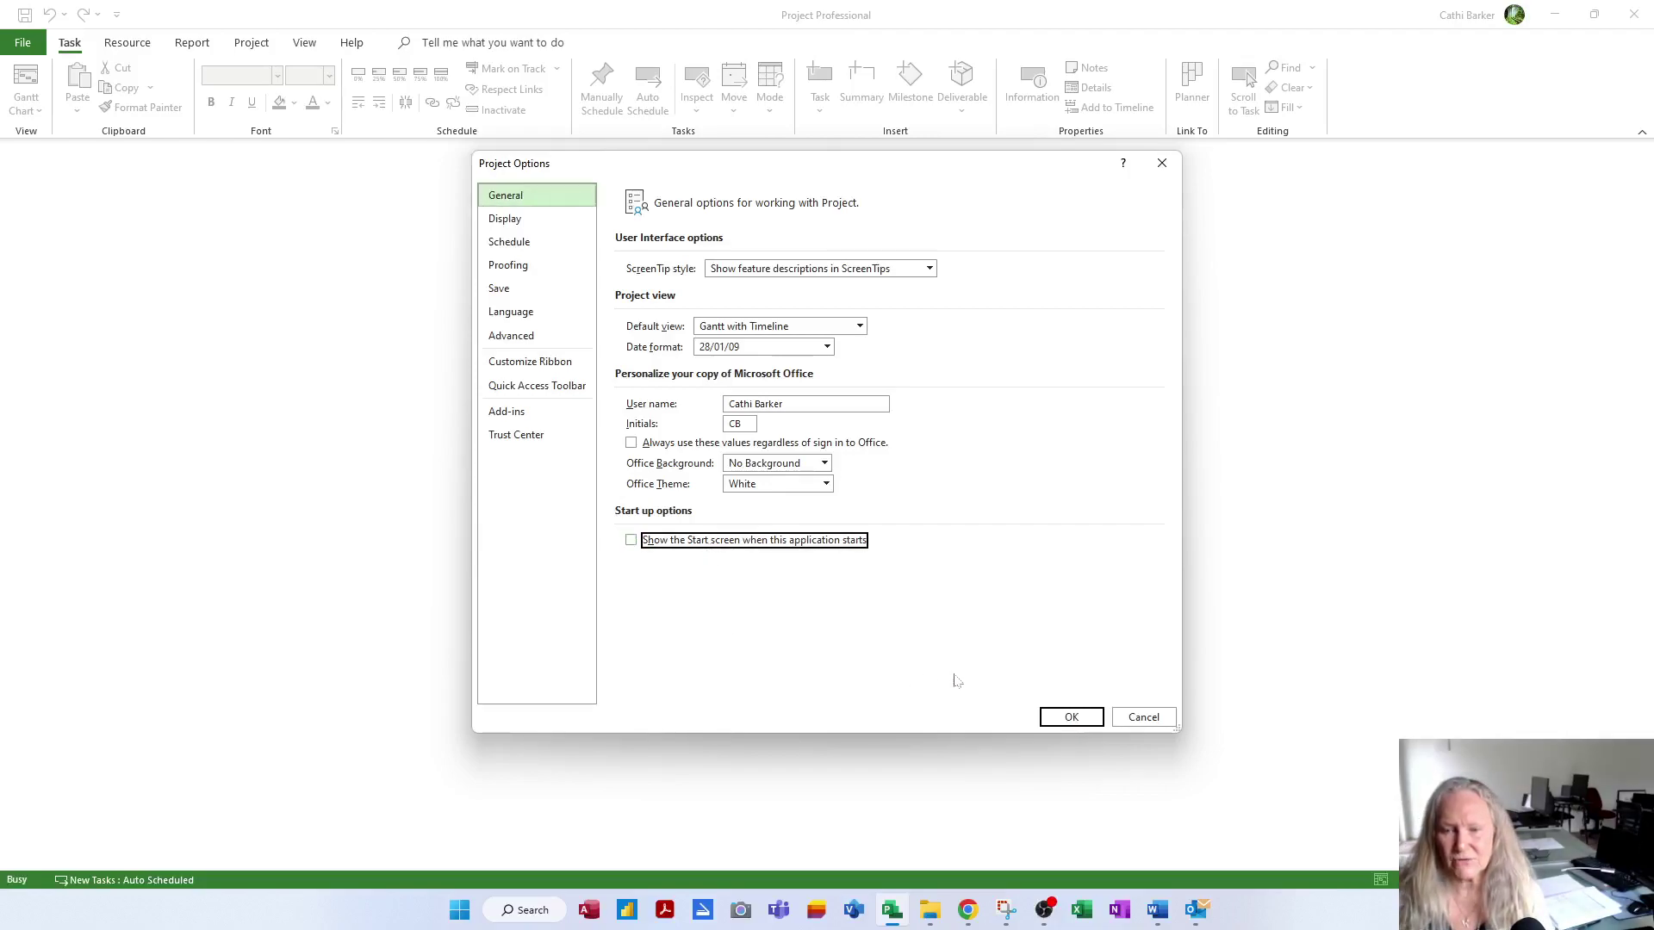
click(1085, 723)
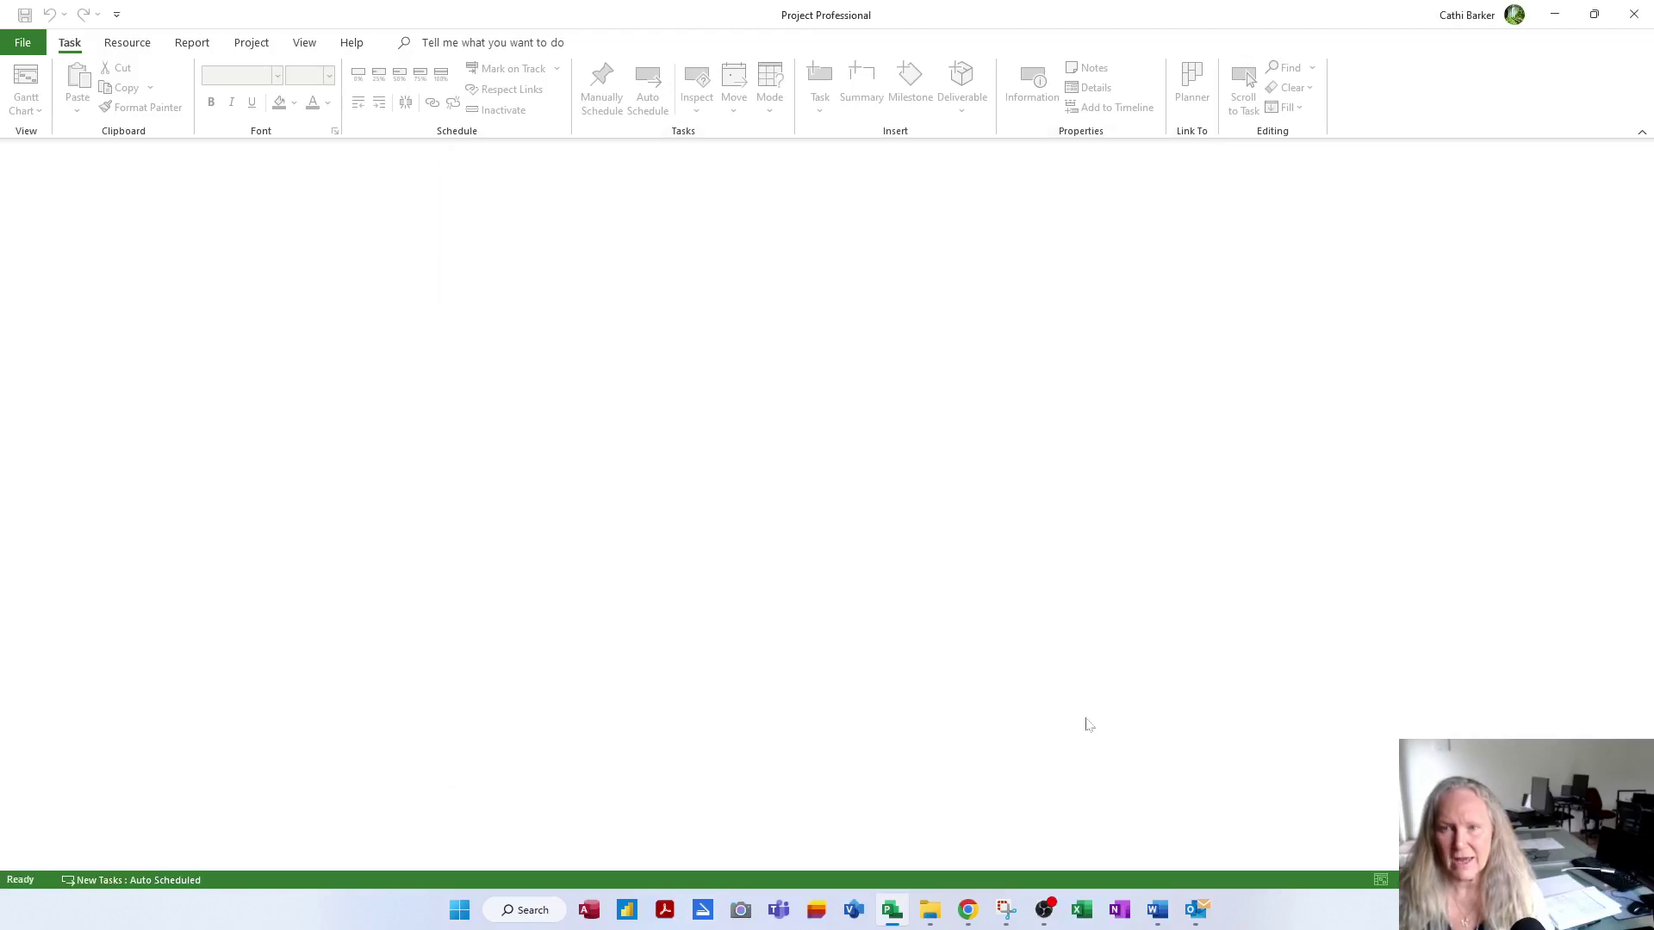
click(1633, 15)
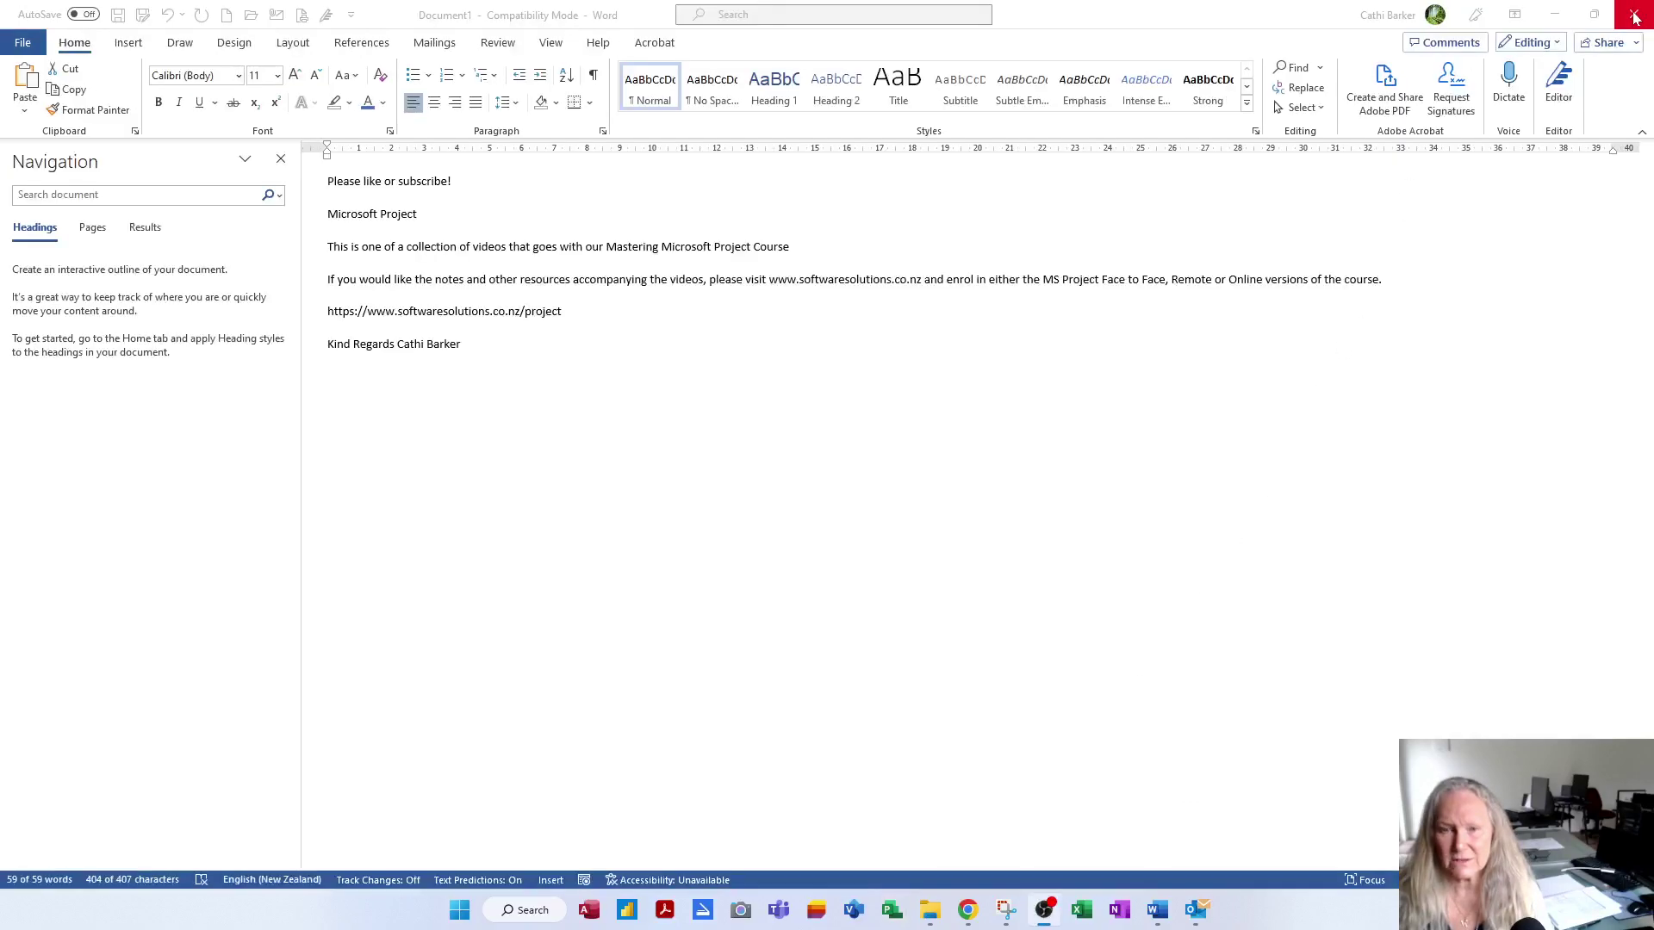
click(893, 911)
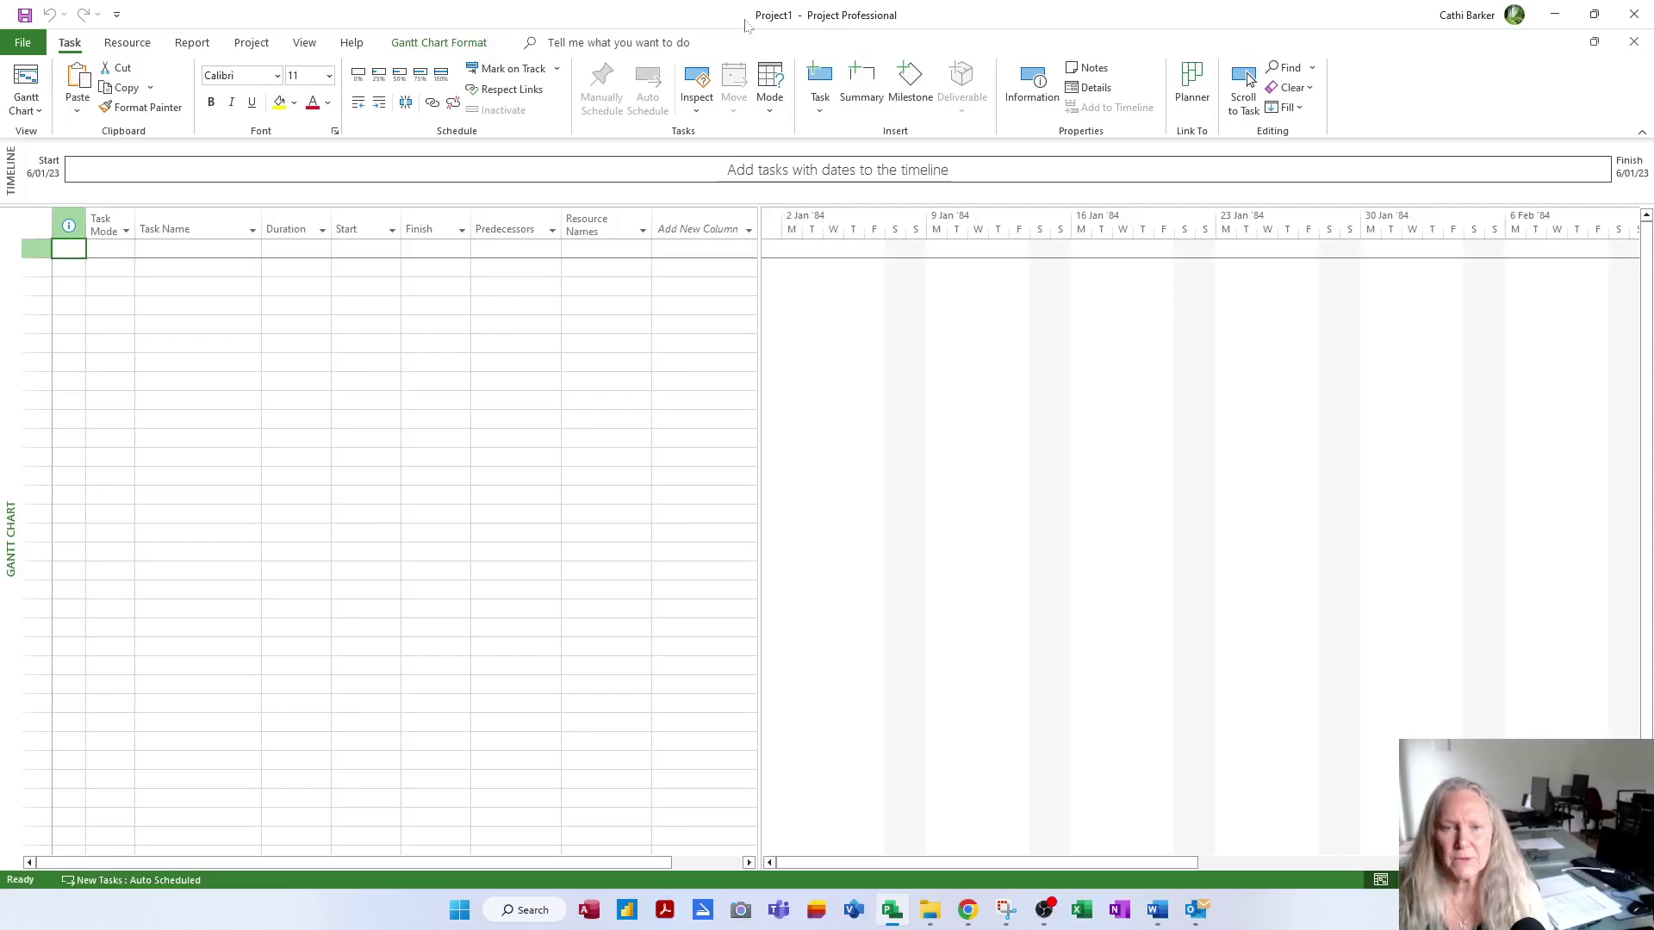
Step: Change the Office theme to Colorful in the general options
click(23, 43)
click(79, 858)
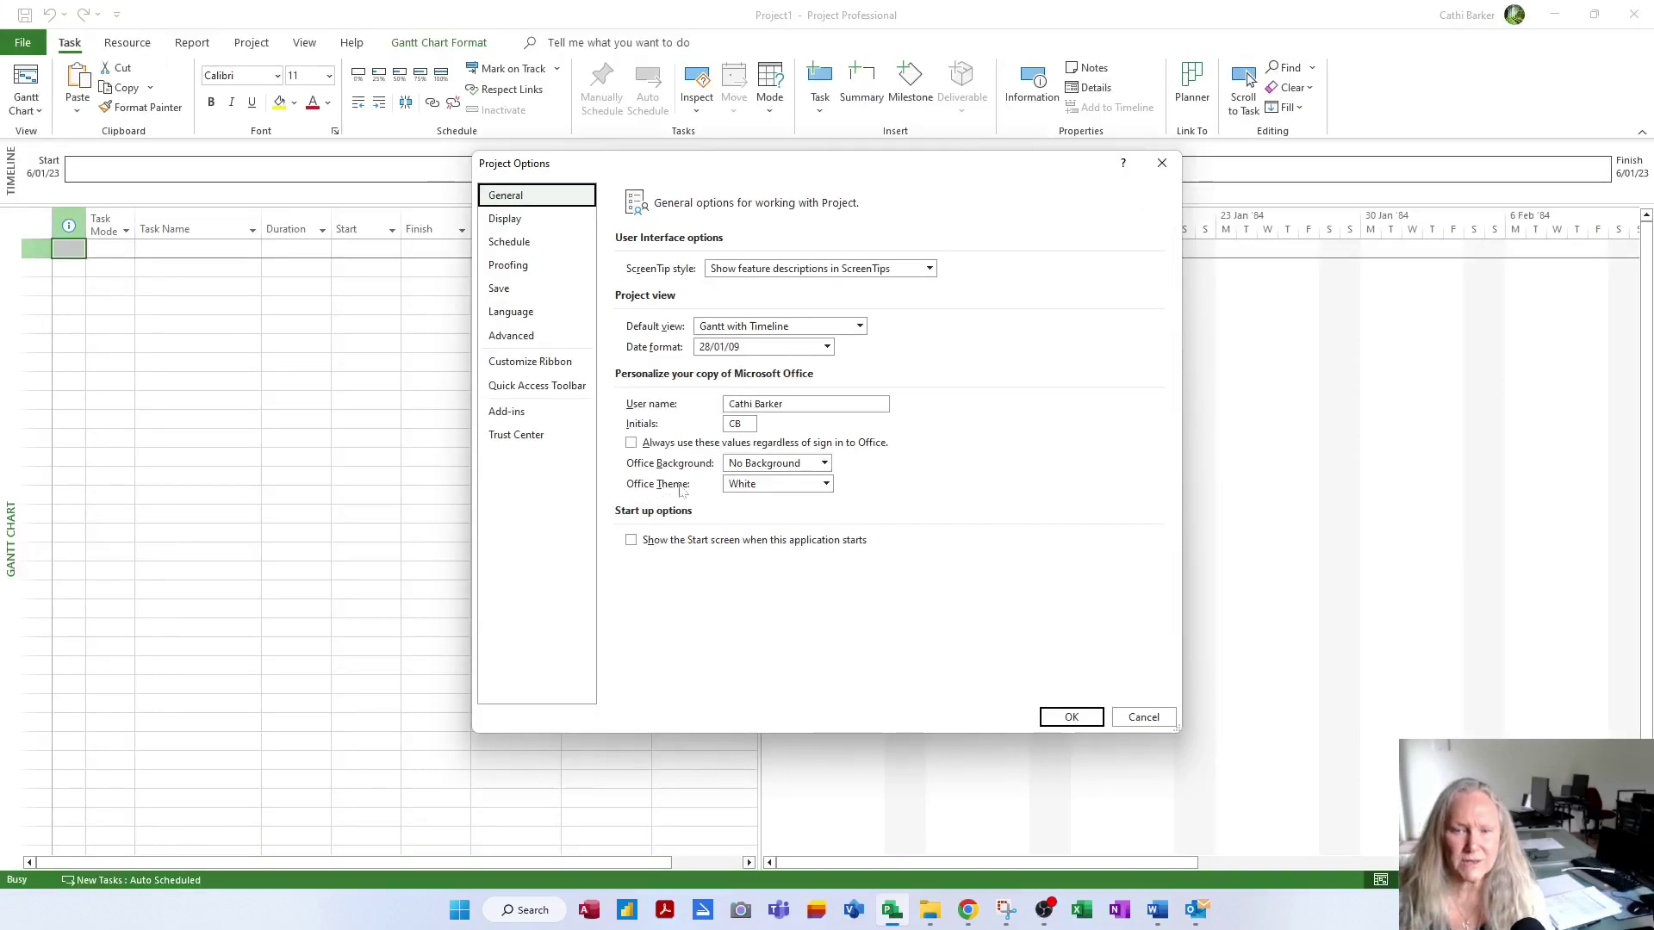
click(830, 488)
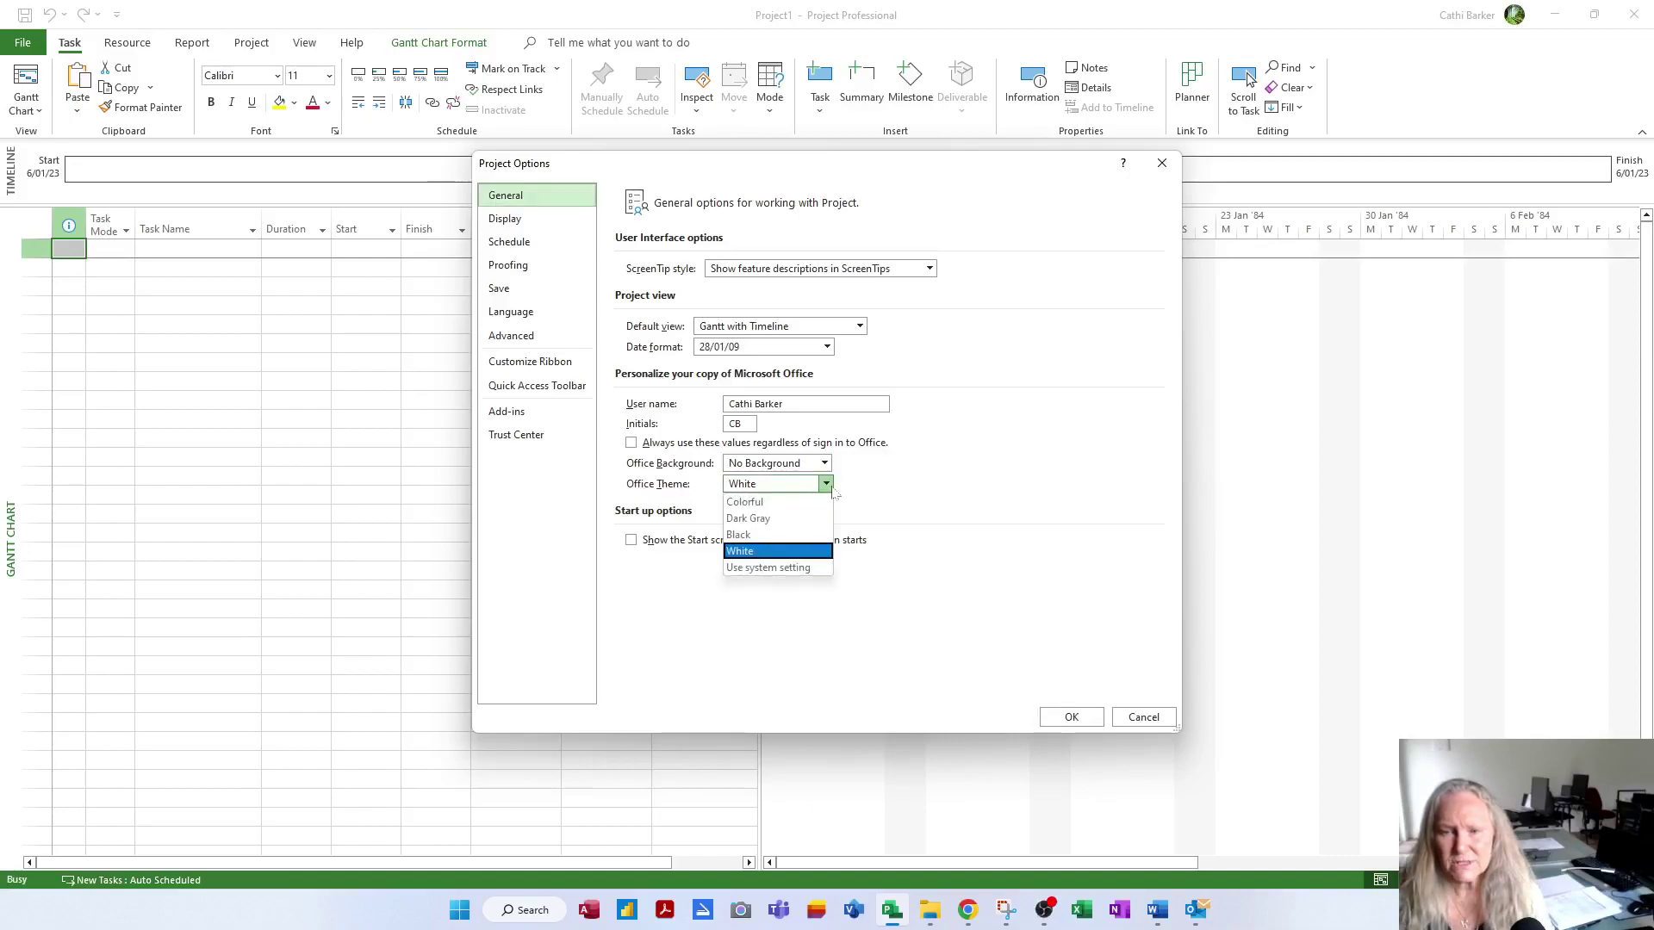
click(799, 507)
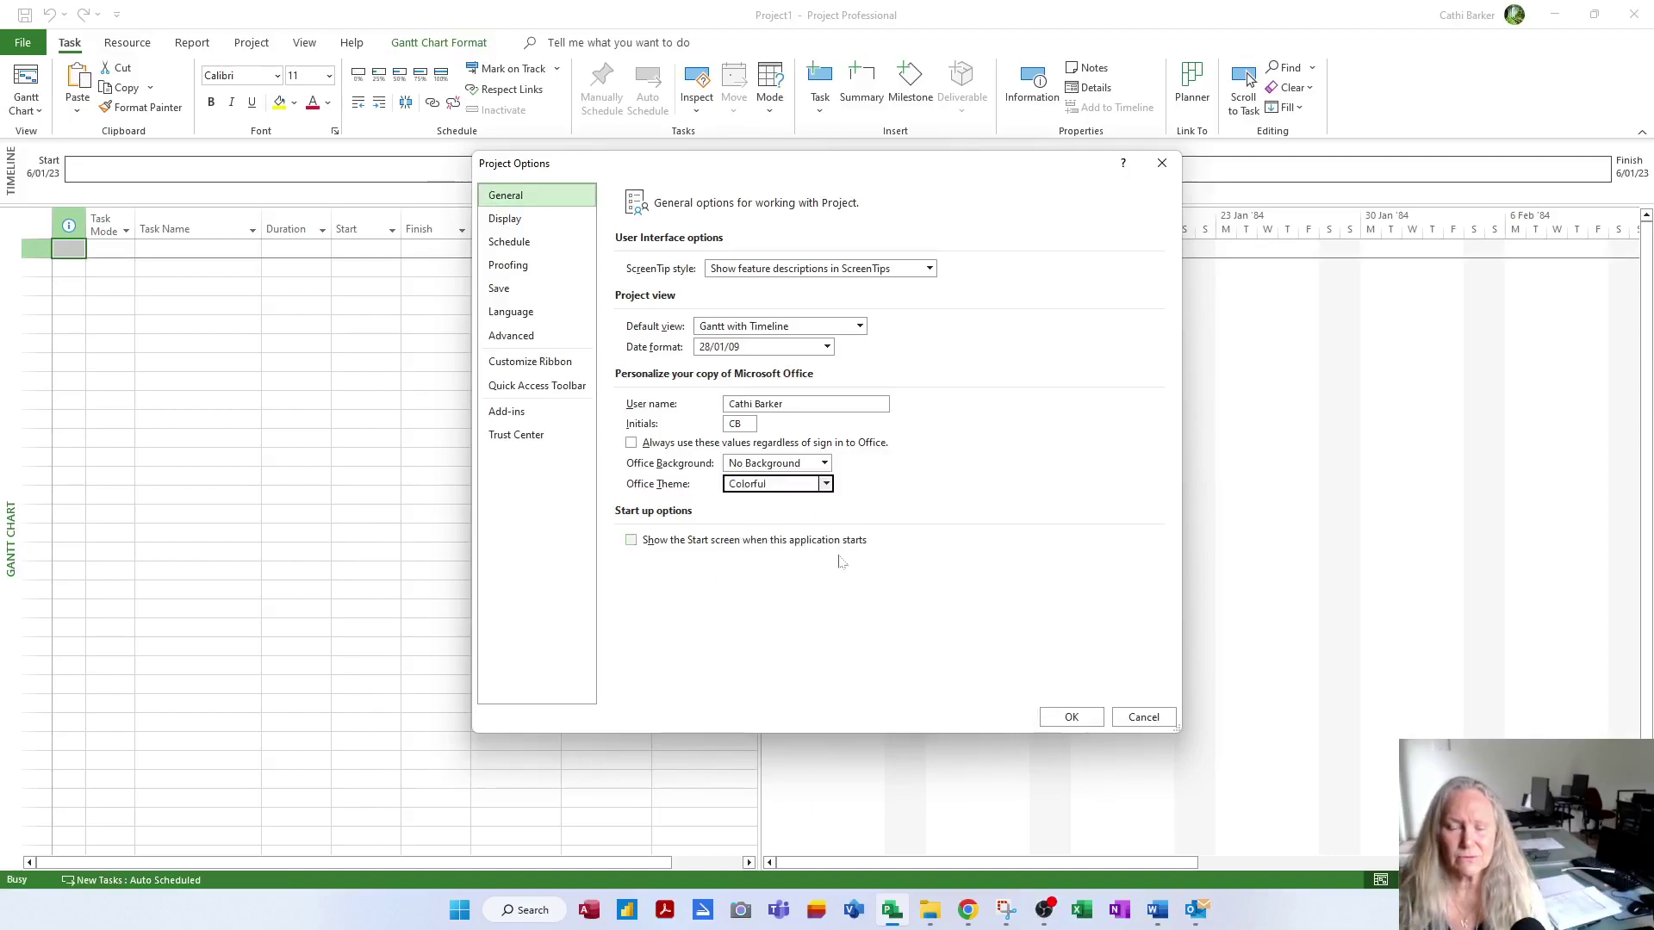
click(1071, 717)
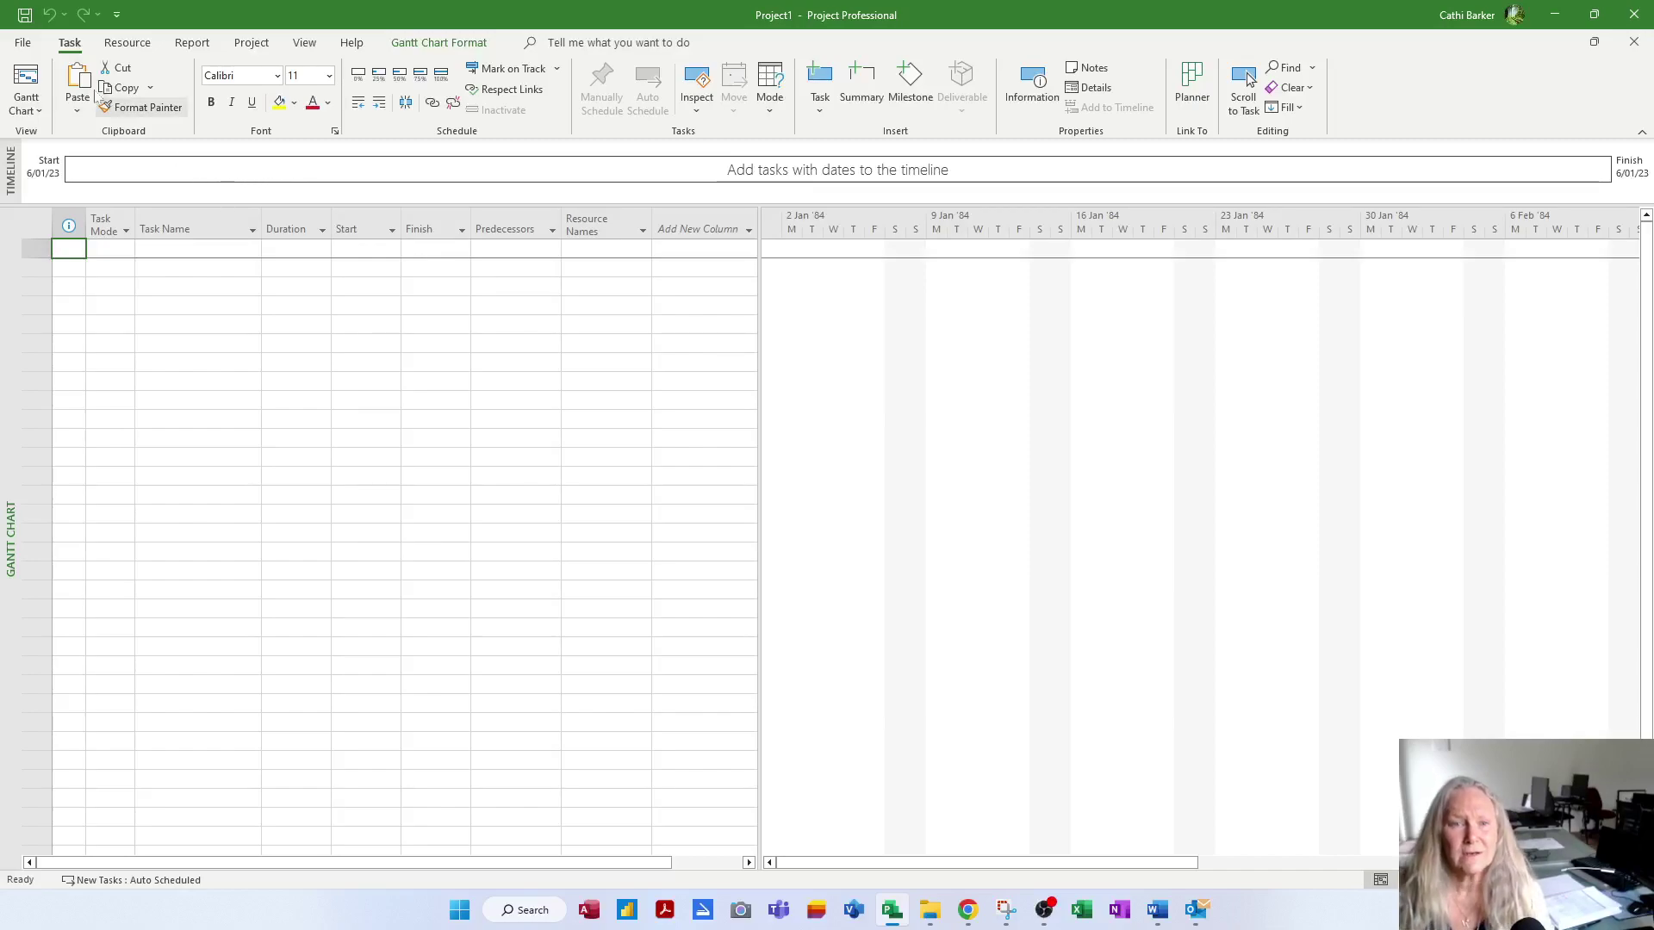
Step: Change the Office theme to Dark Gray in the general options
click(26, 42)
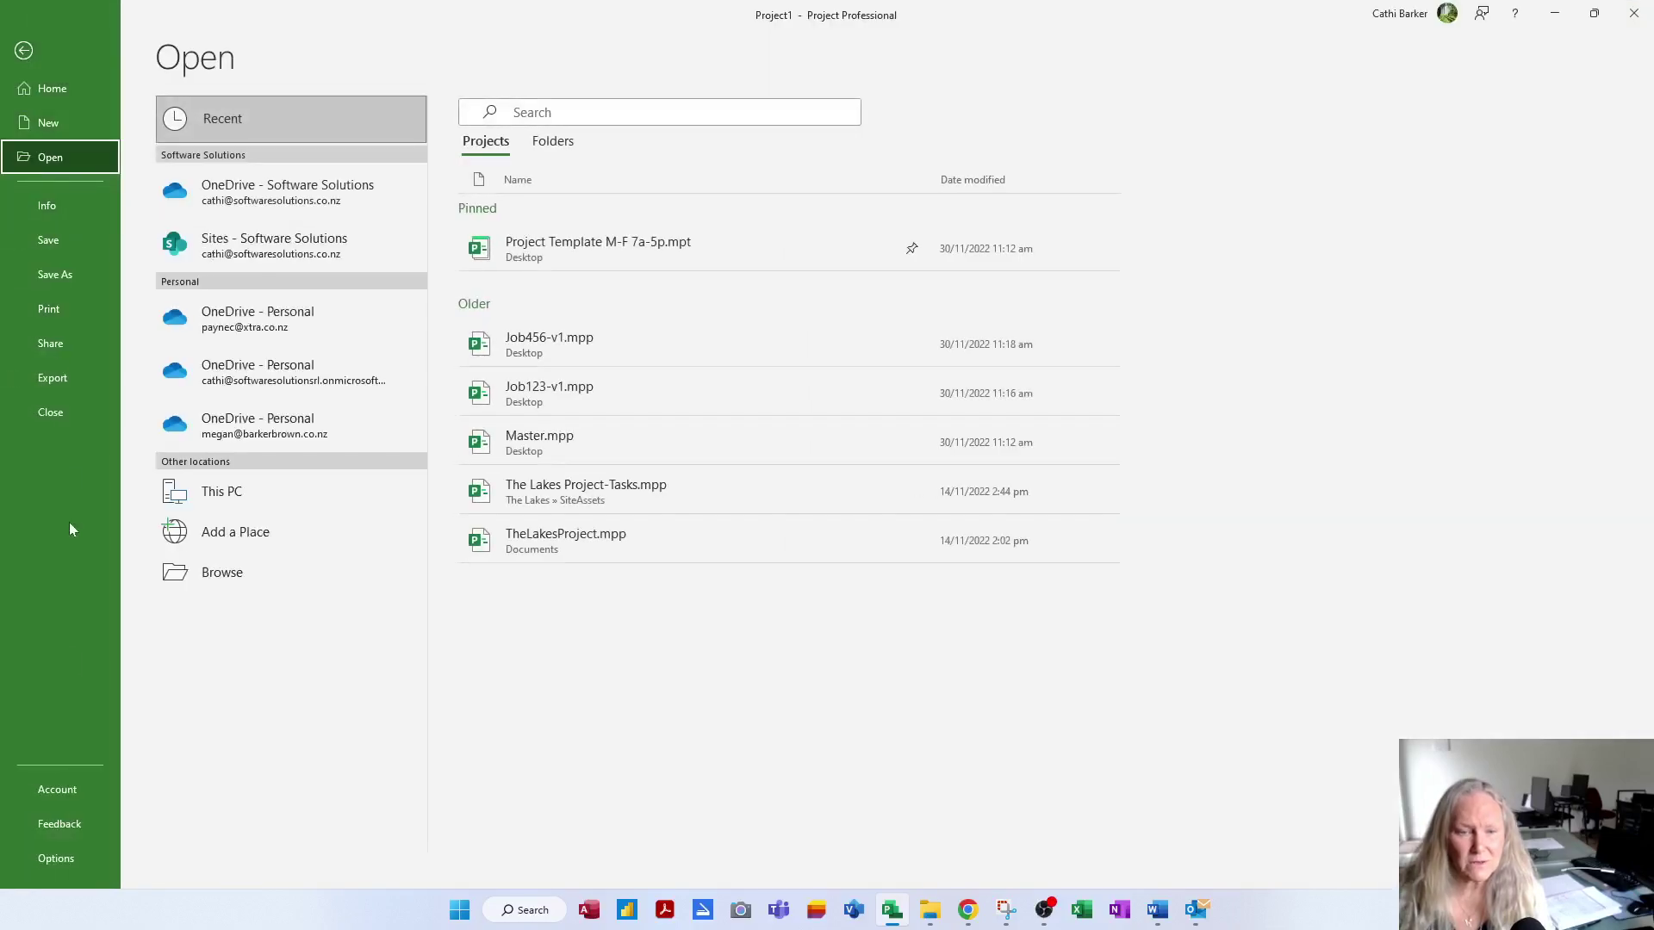
click(62, 860)
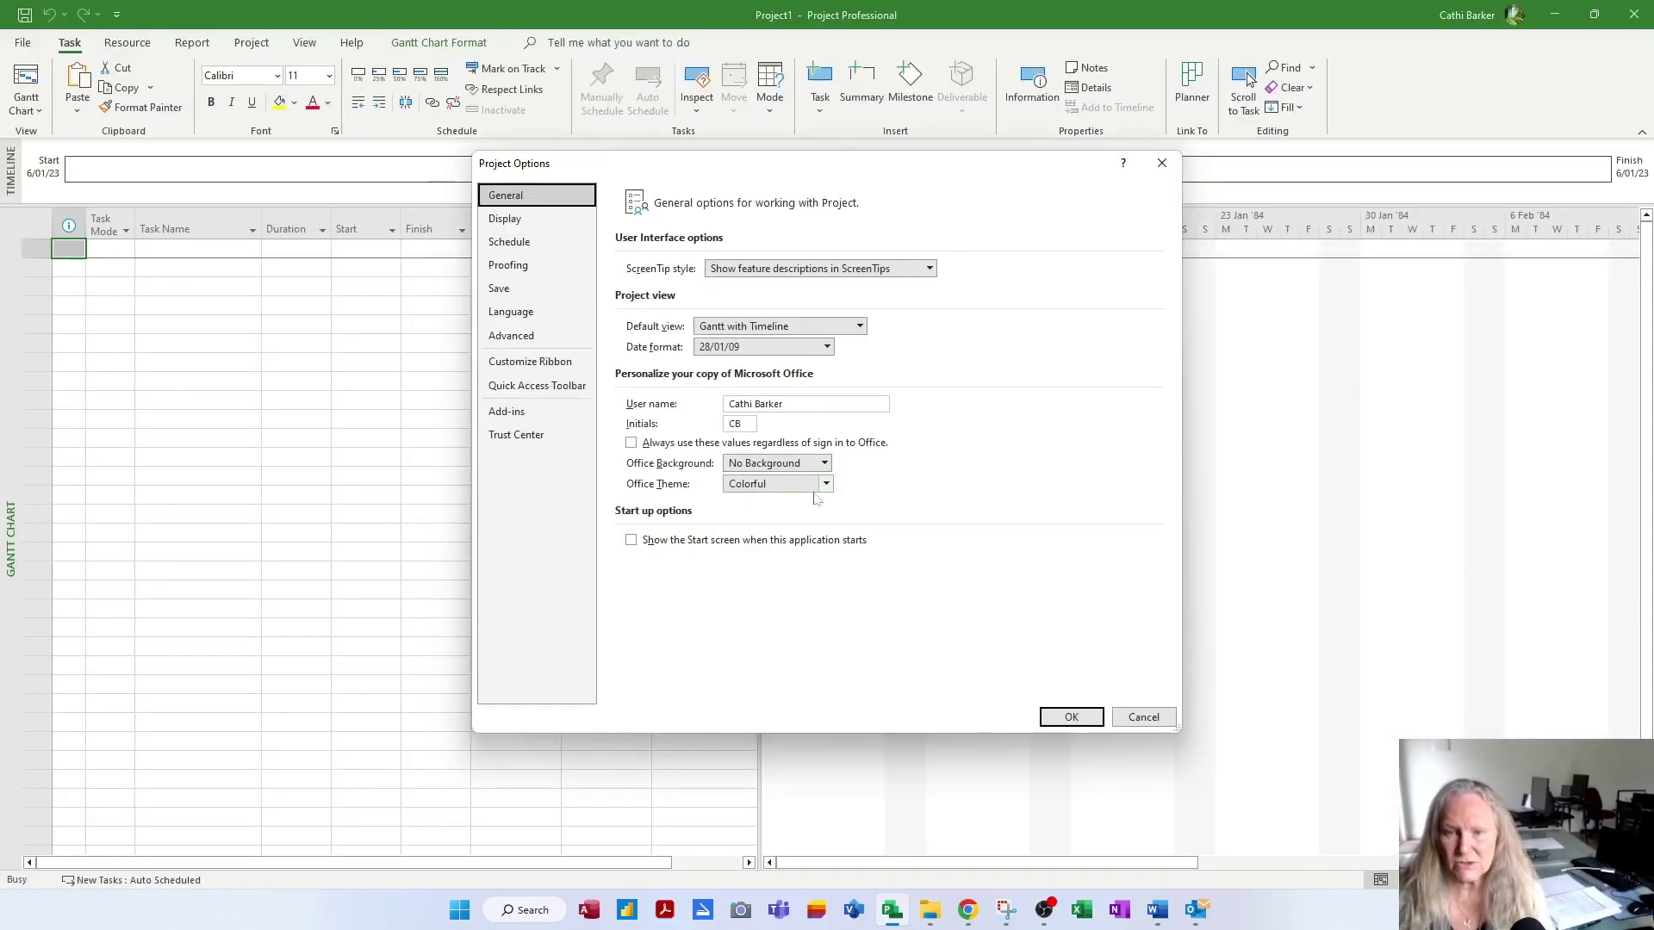
click(826, 485)
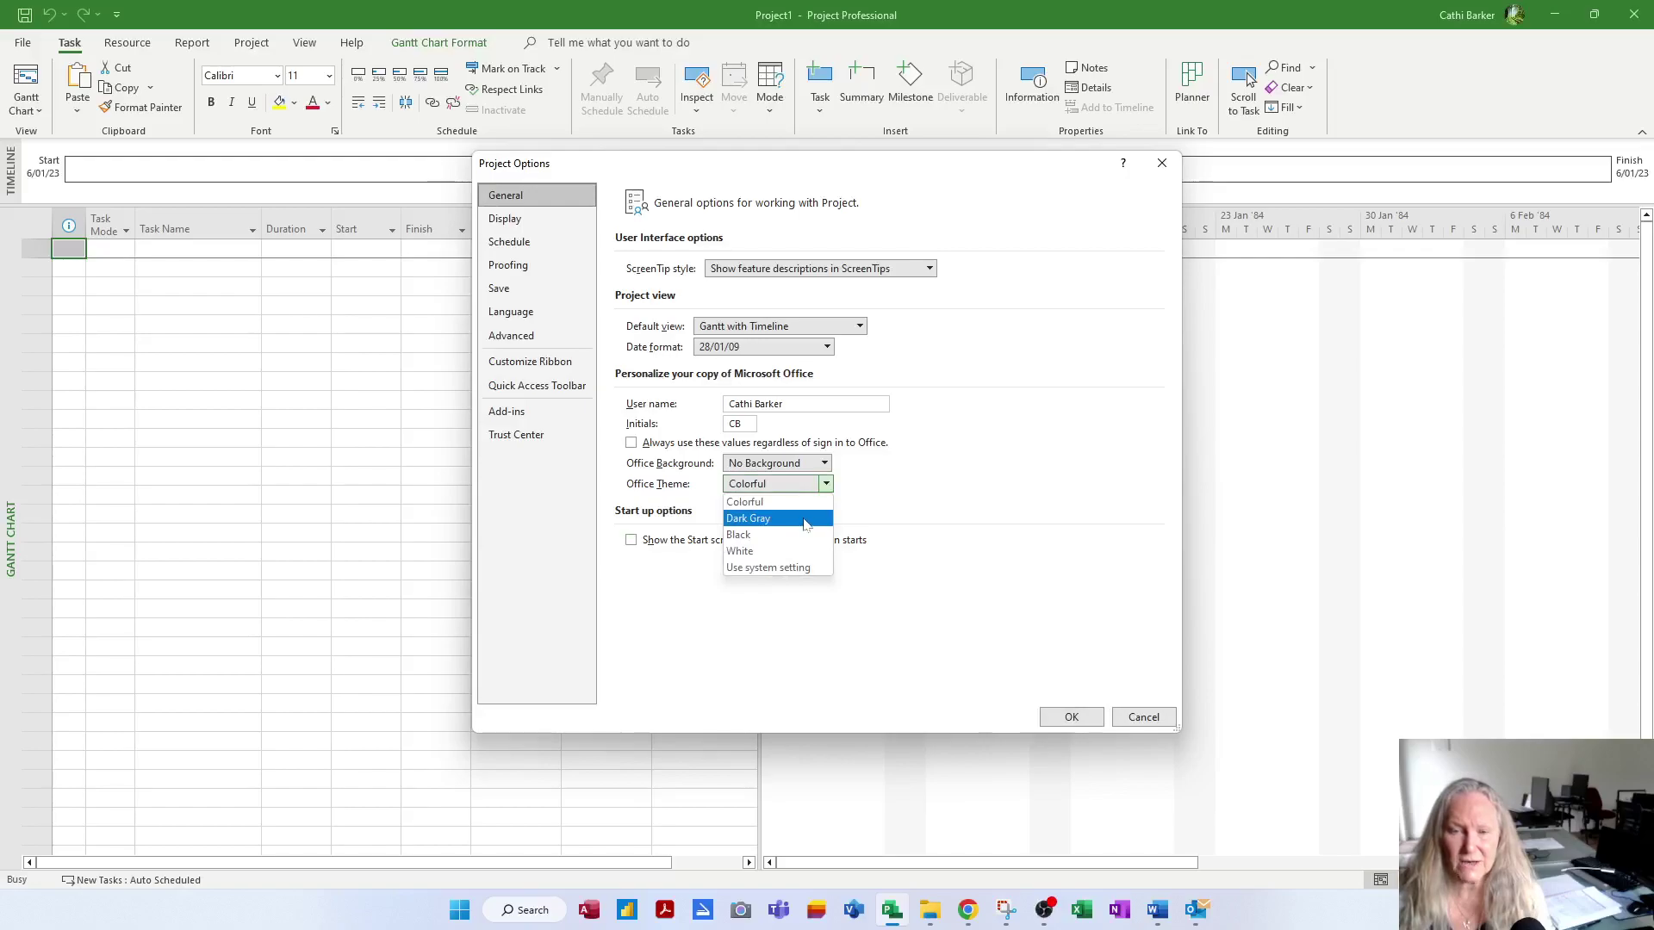
click(805, 518)
click(1073, 720)
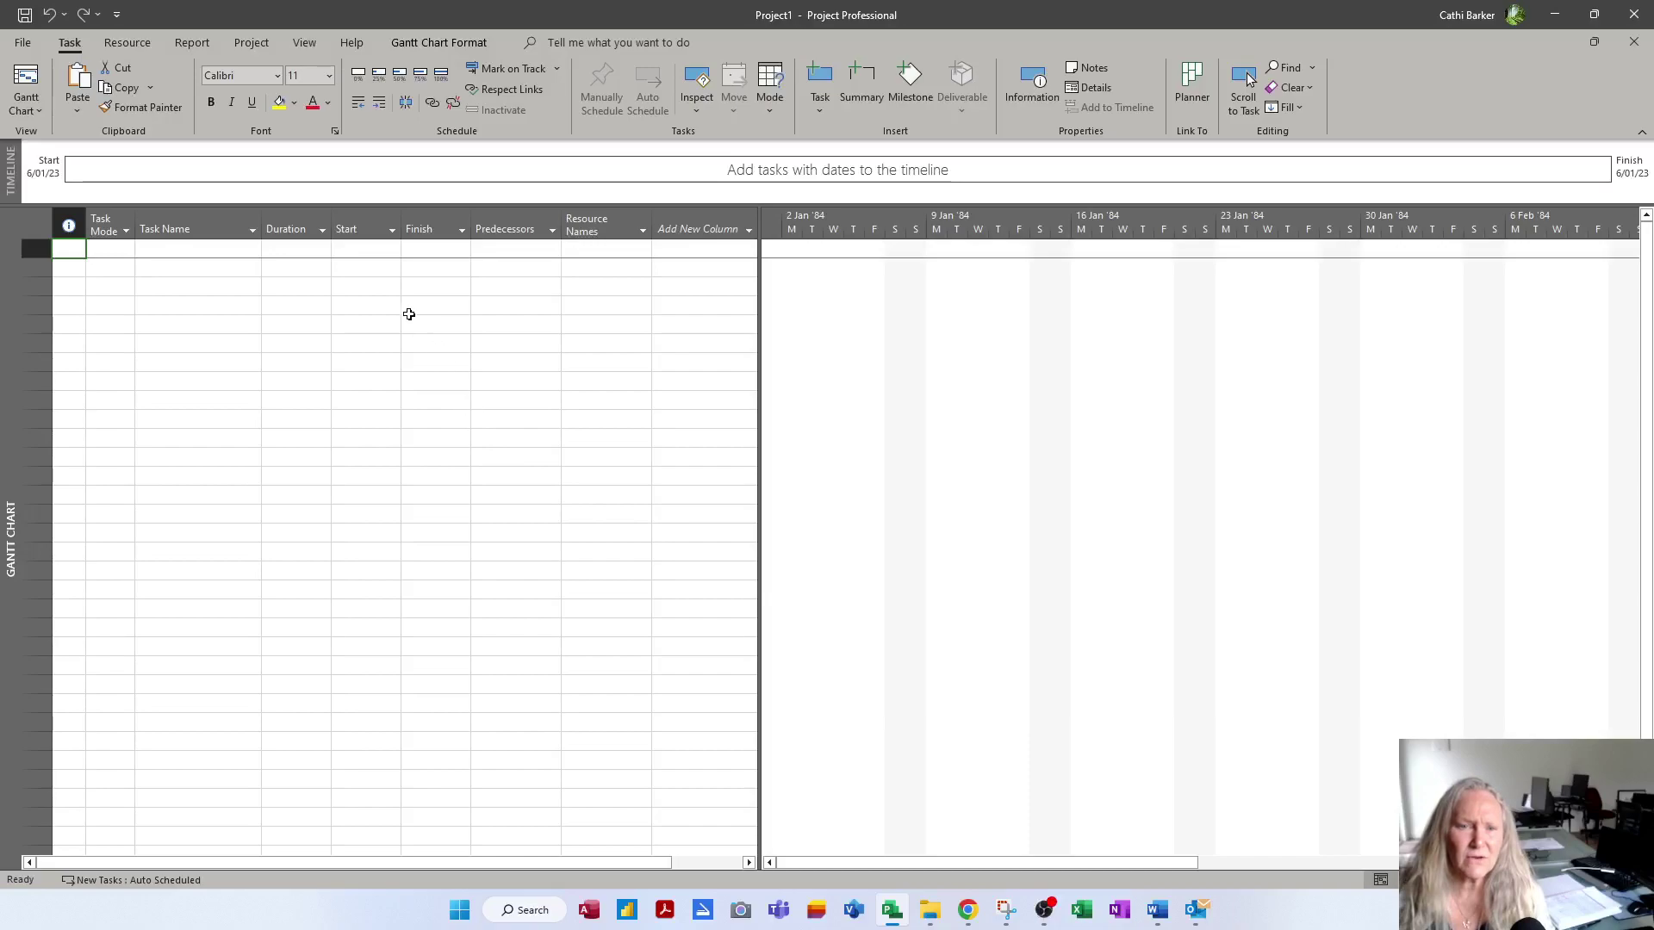
Step: Set the Office theme to White in the general options
click(13, 45)
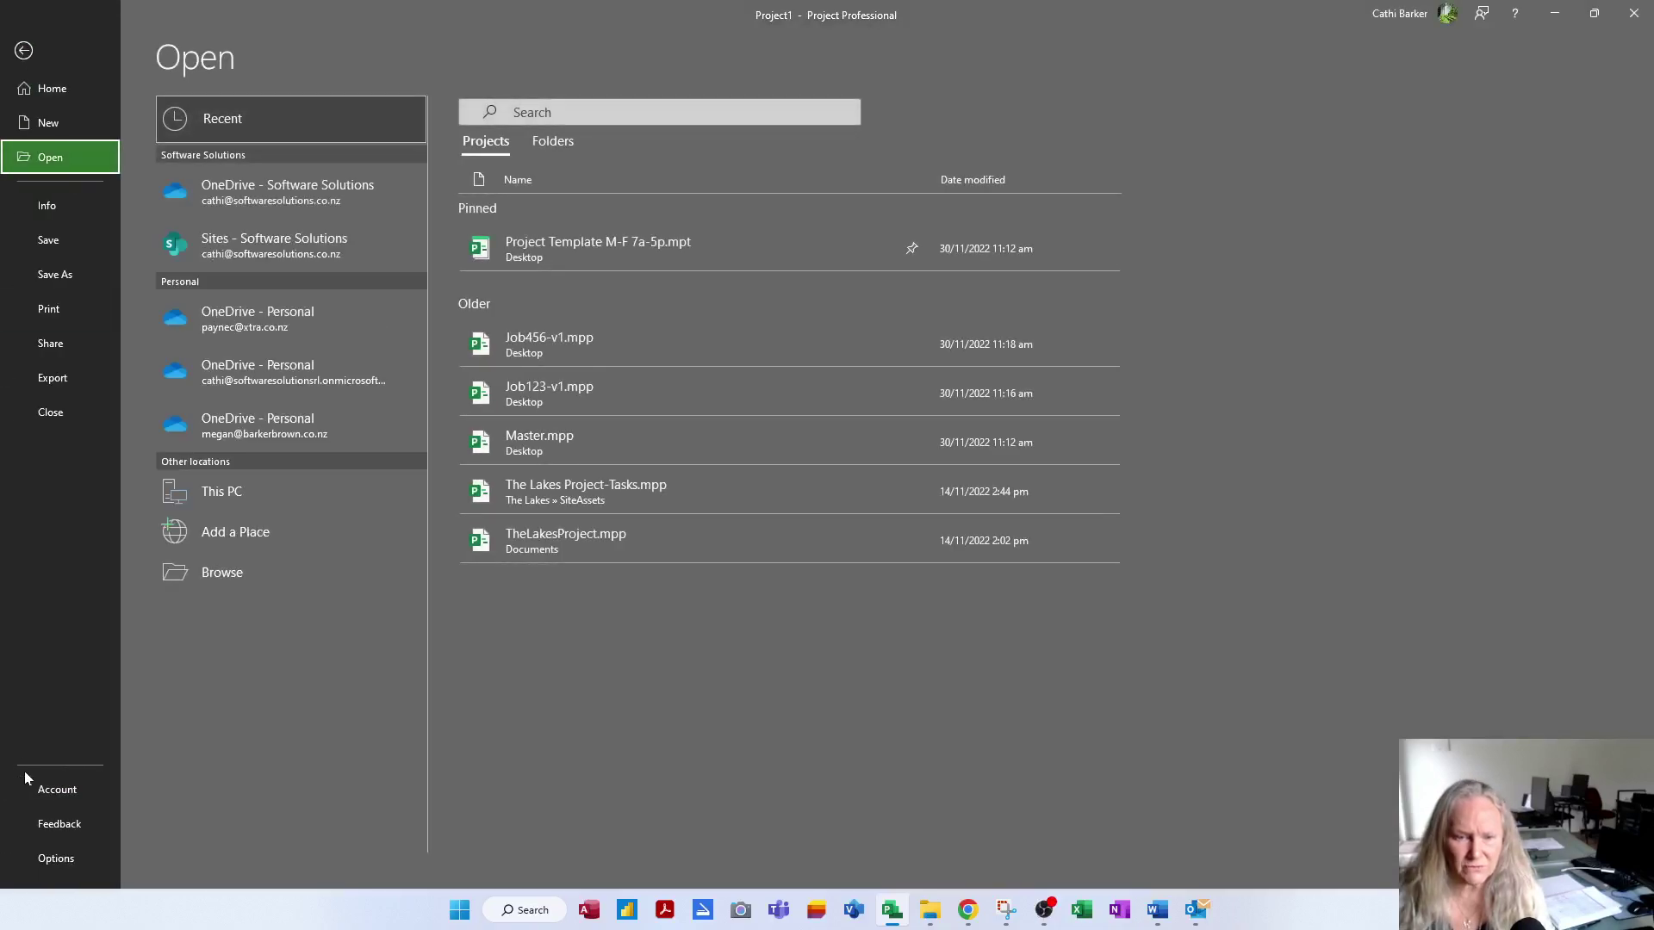
click(76, 864)
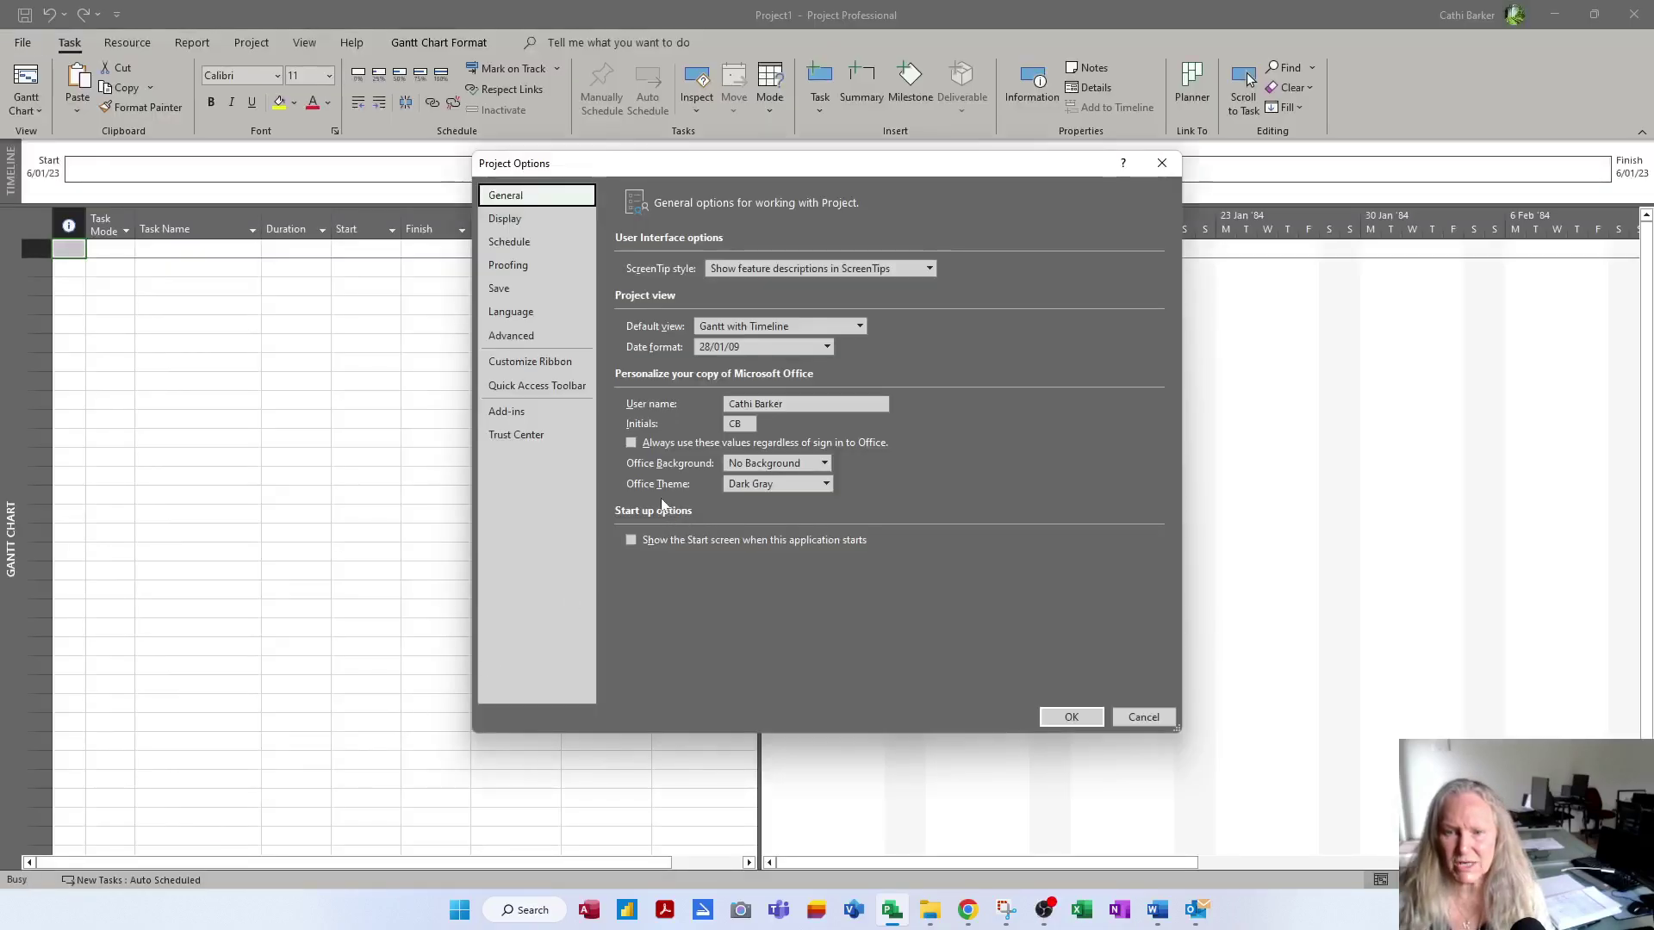
click(826, 485)
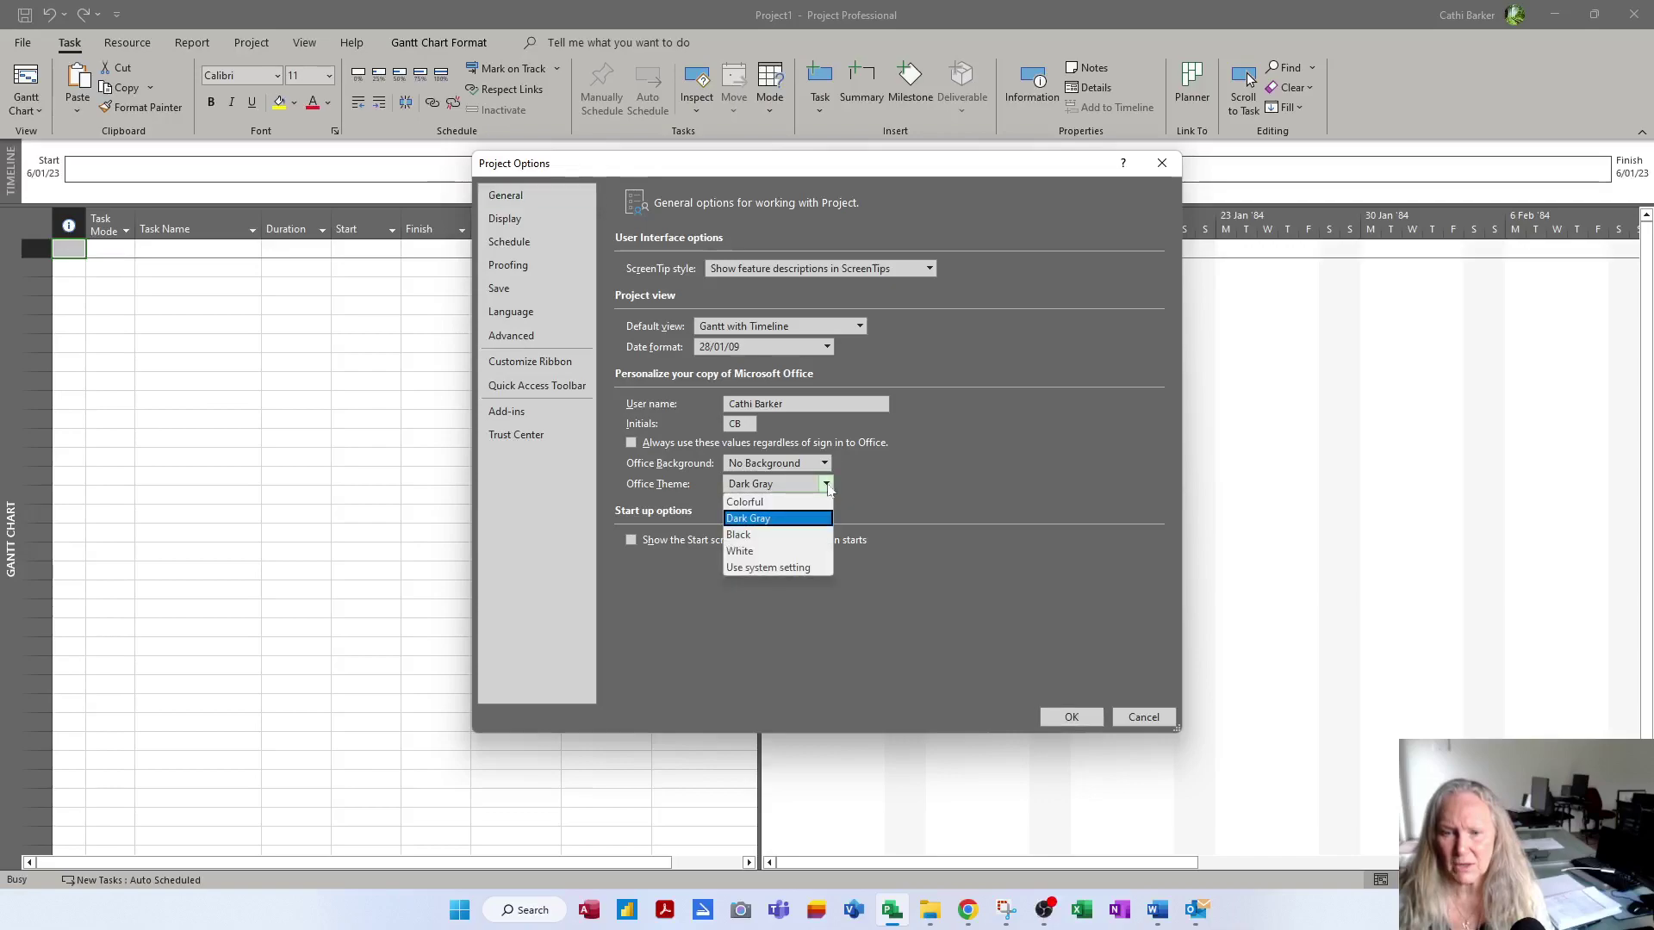
click(779, 546)
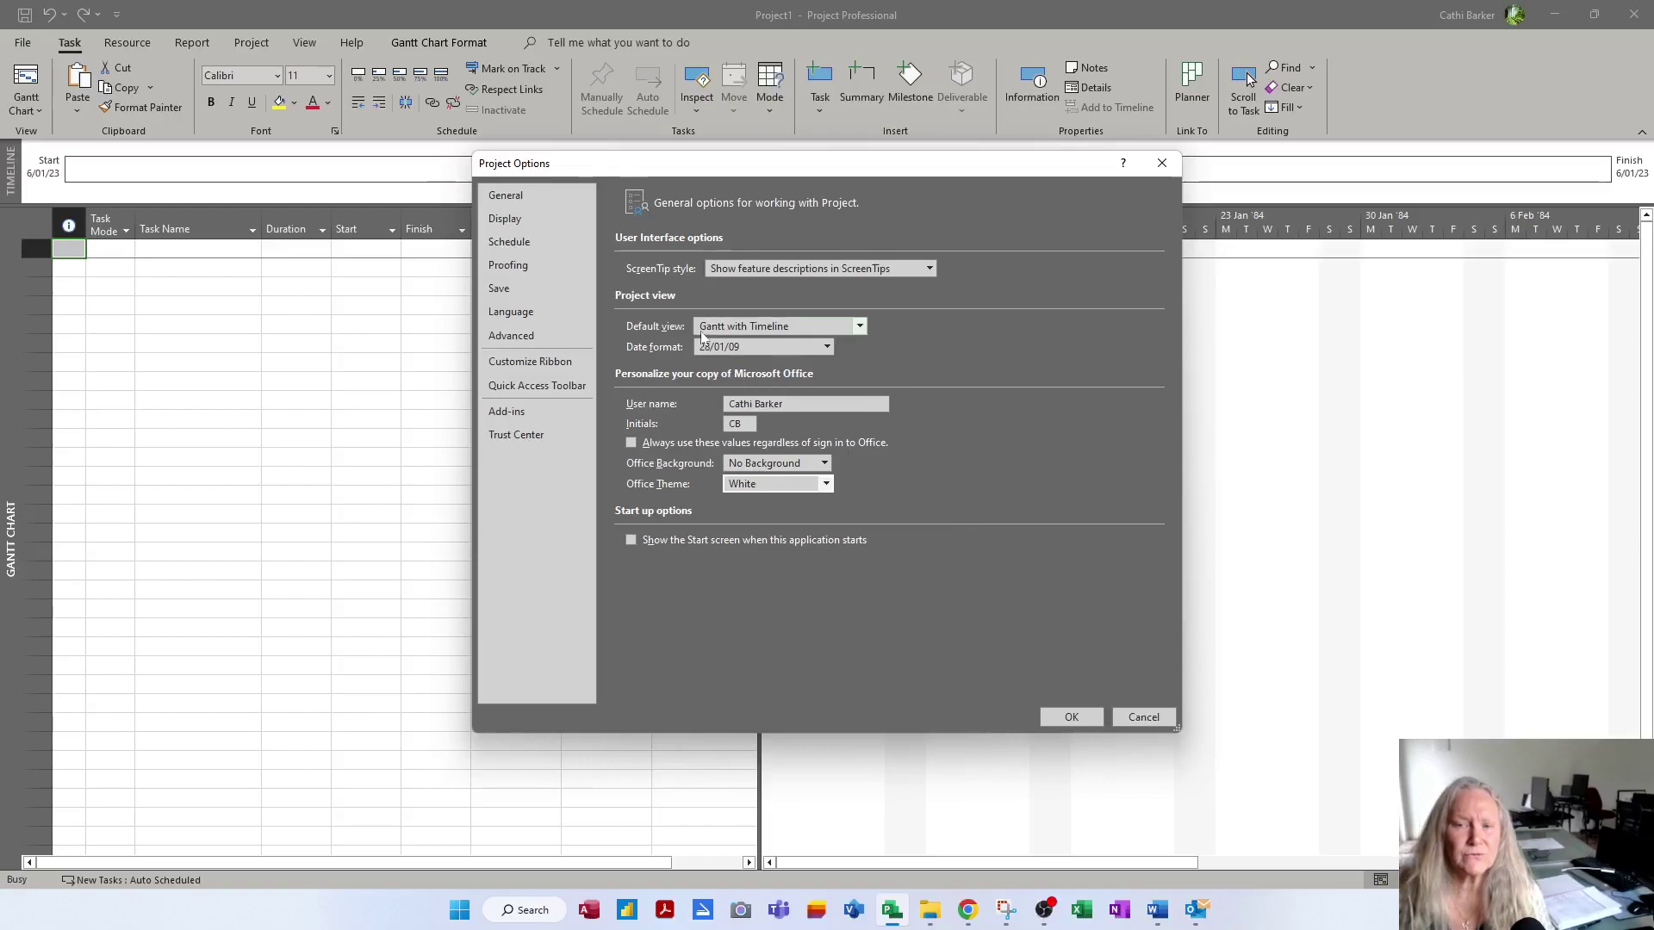
Step: Set the default project view to Gantt Chart and restart Project
drag(862, 179, 1118, 281)
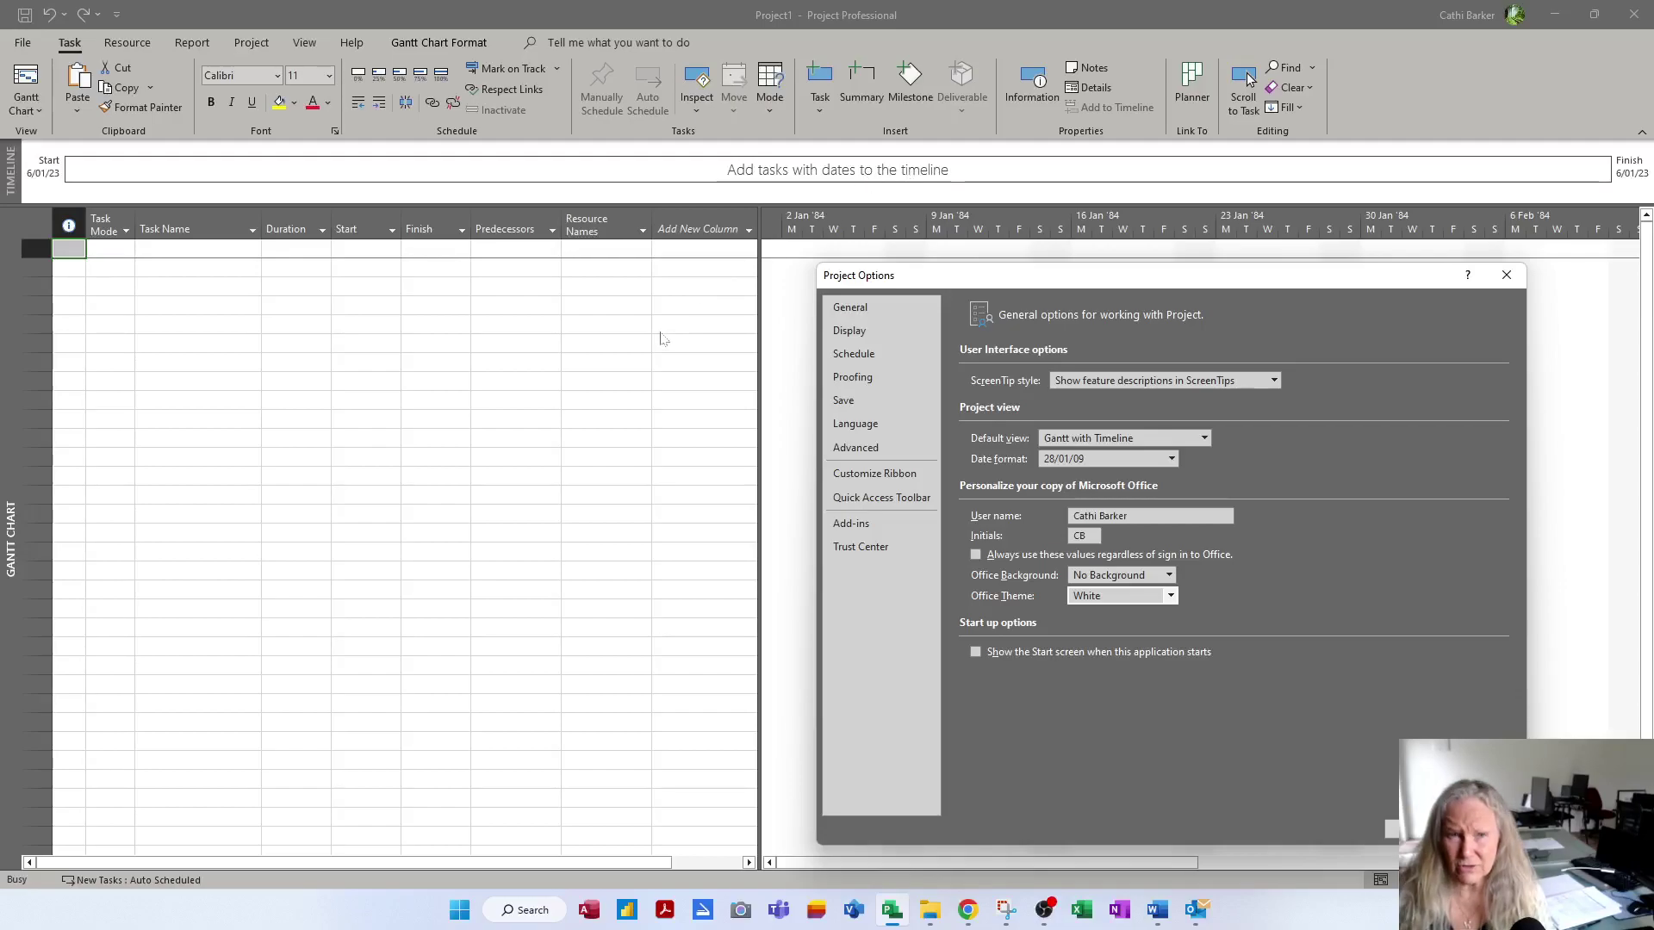
click(1205, 438)
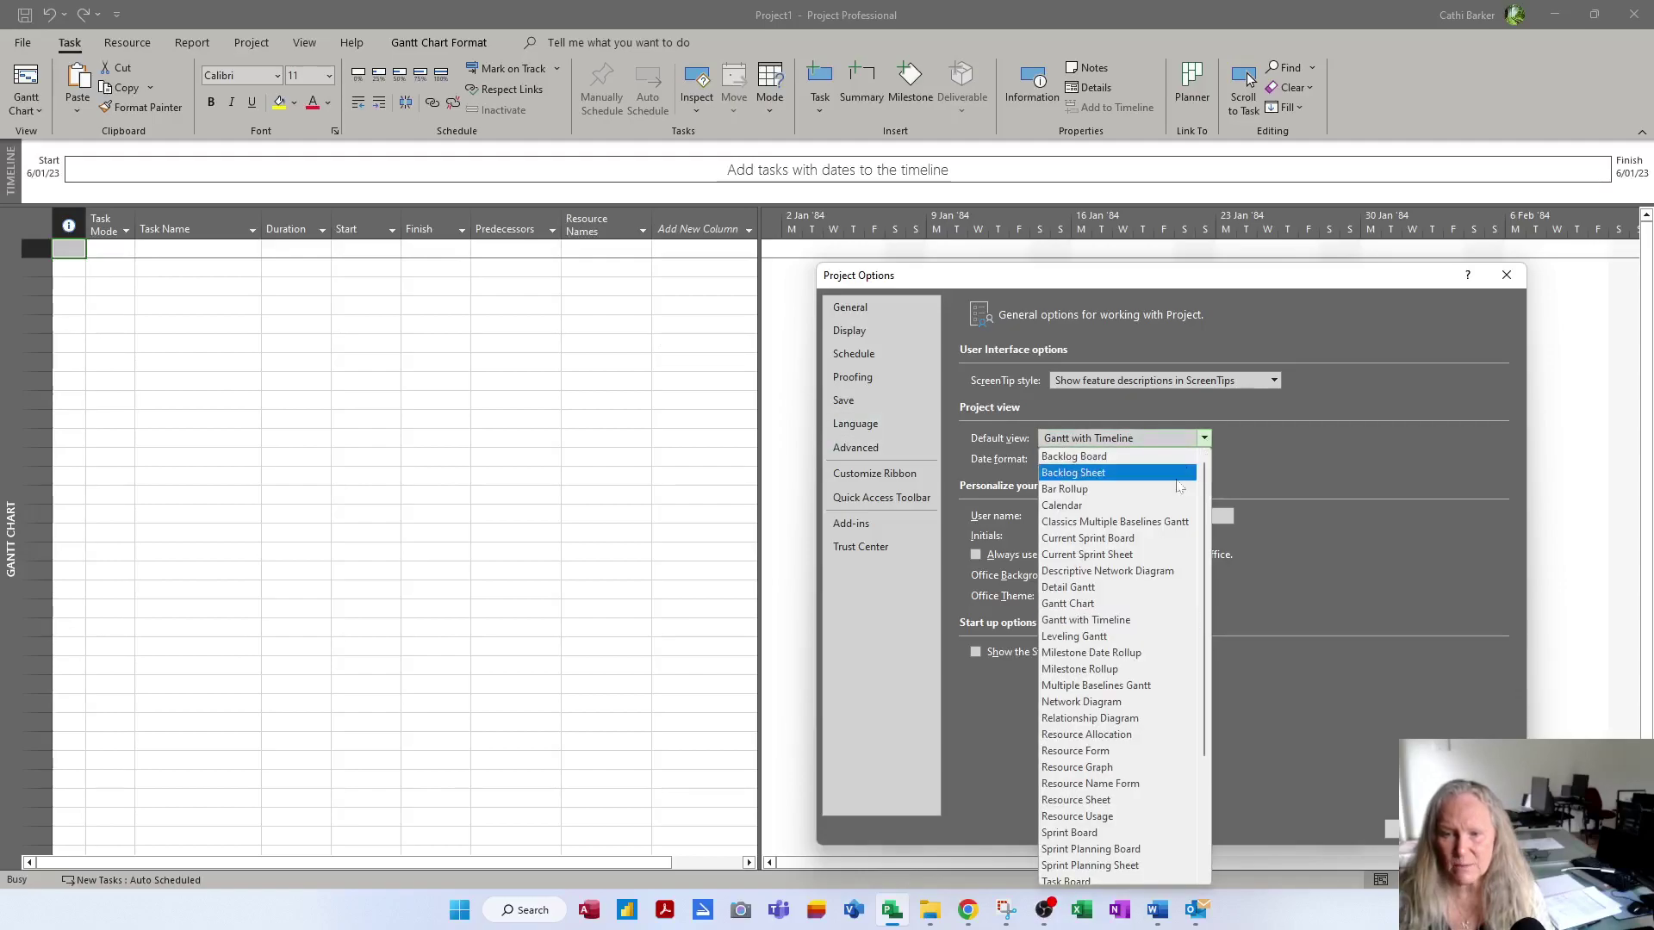
click(1092, 603)
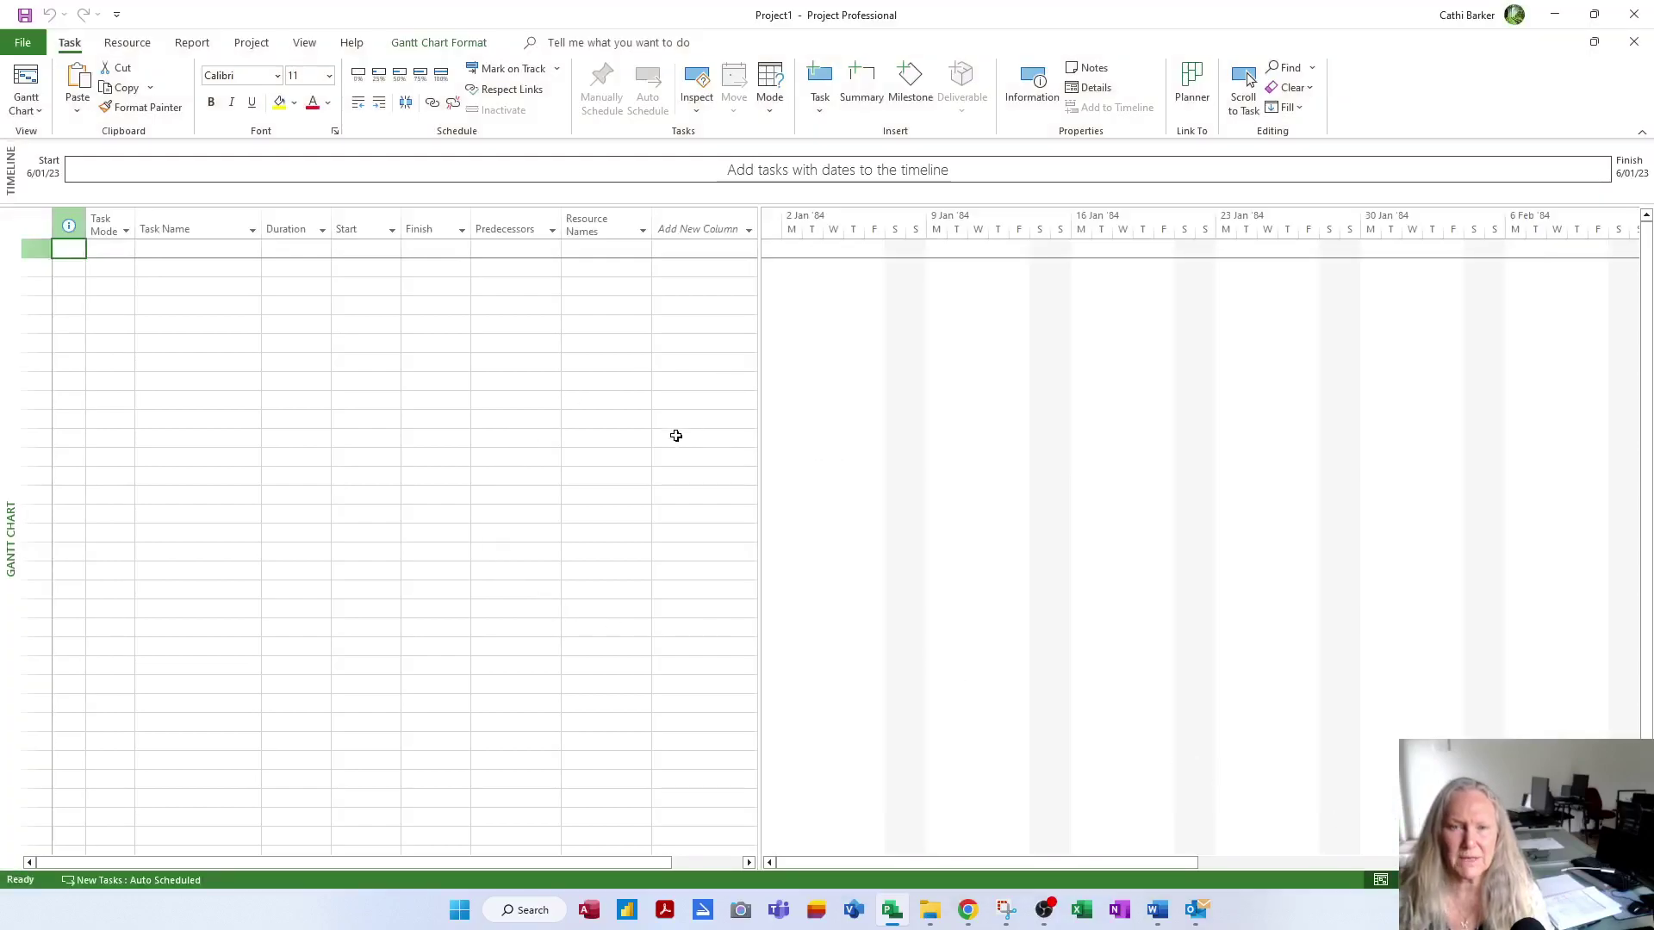
click(1636, 15)
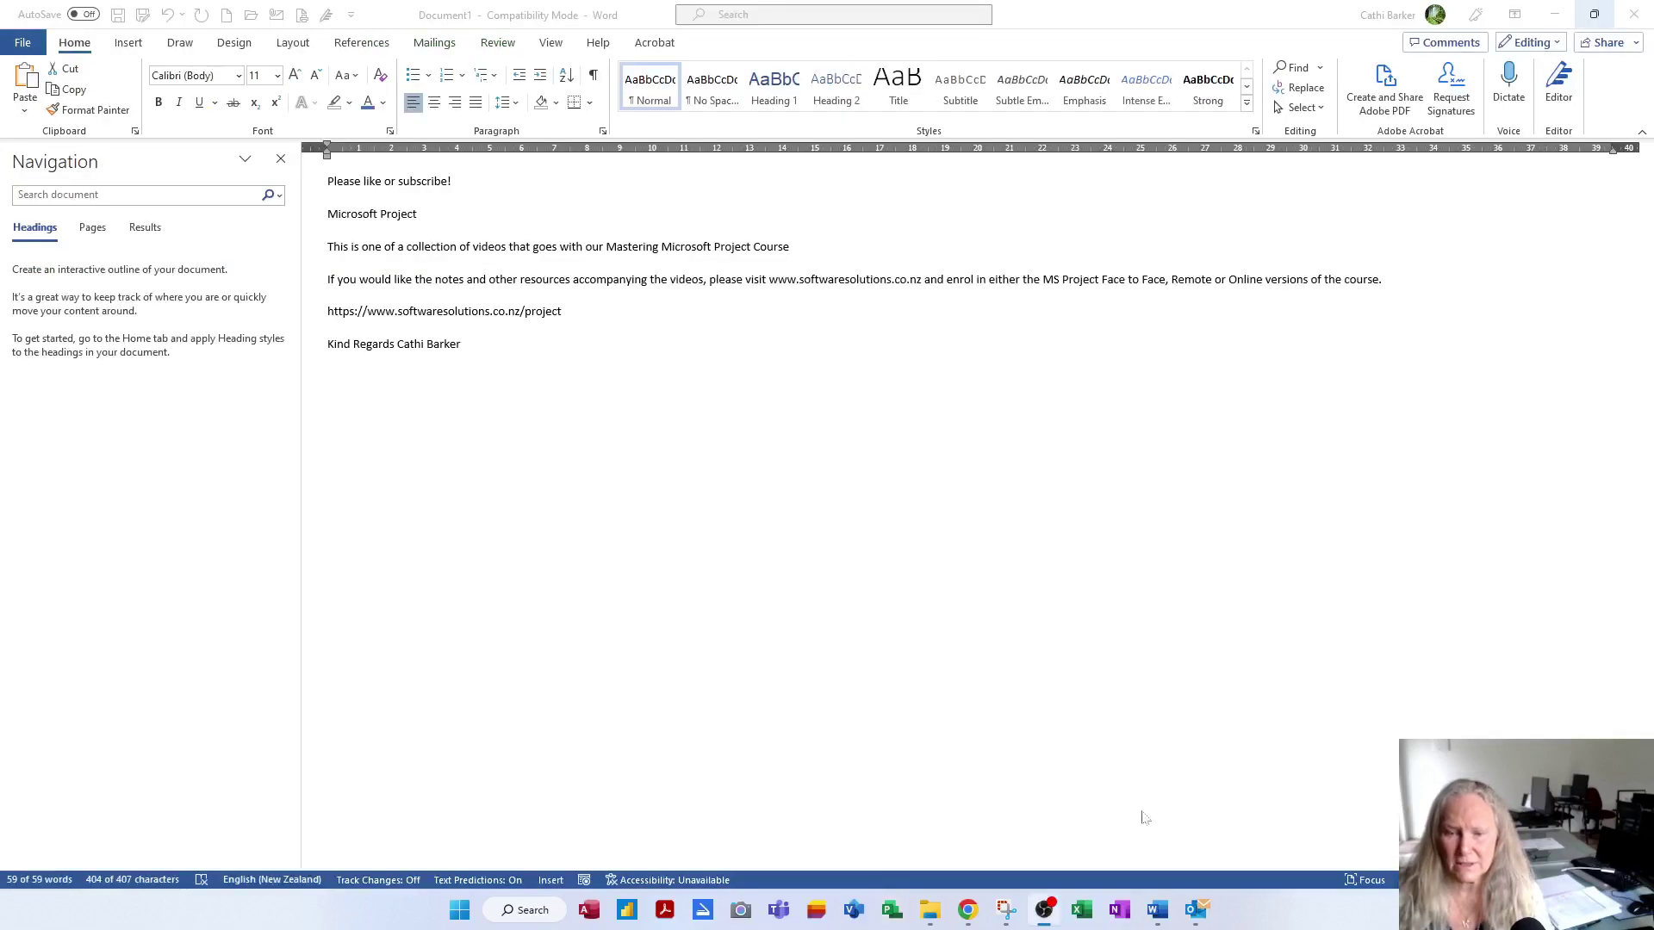
click(892, 911)
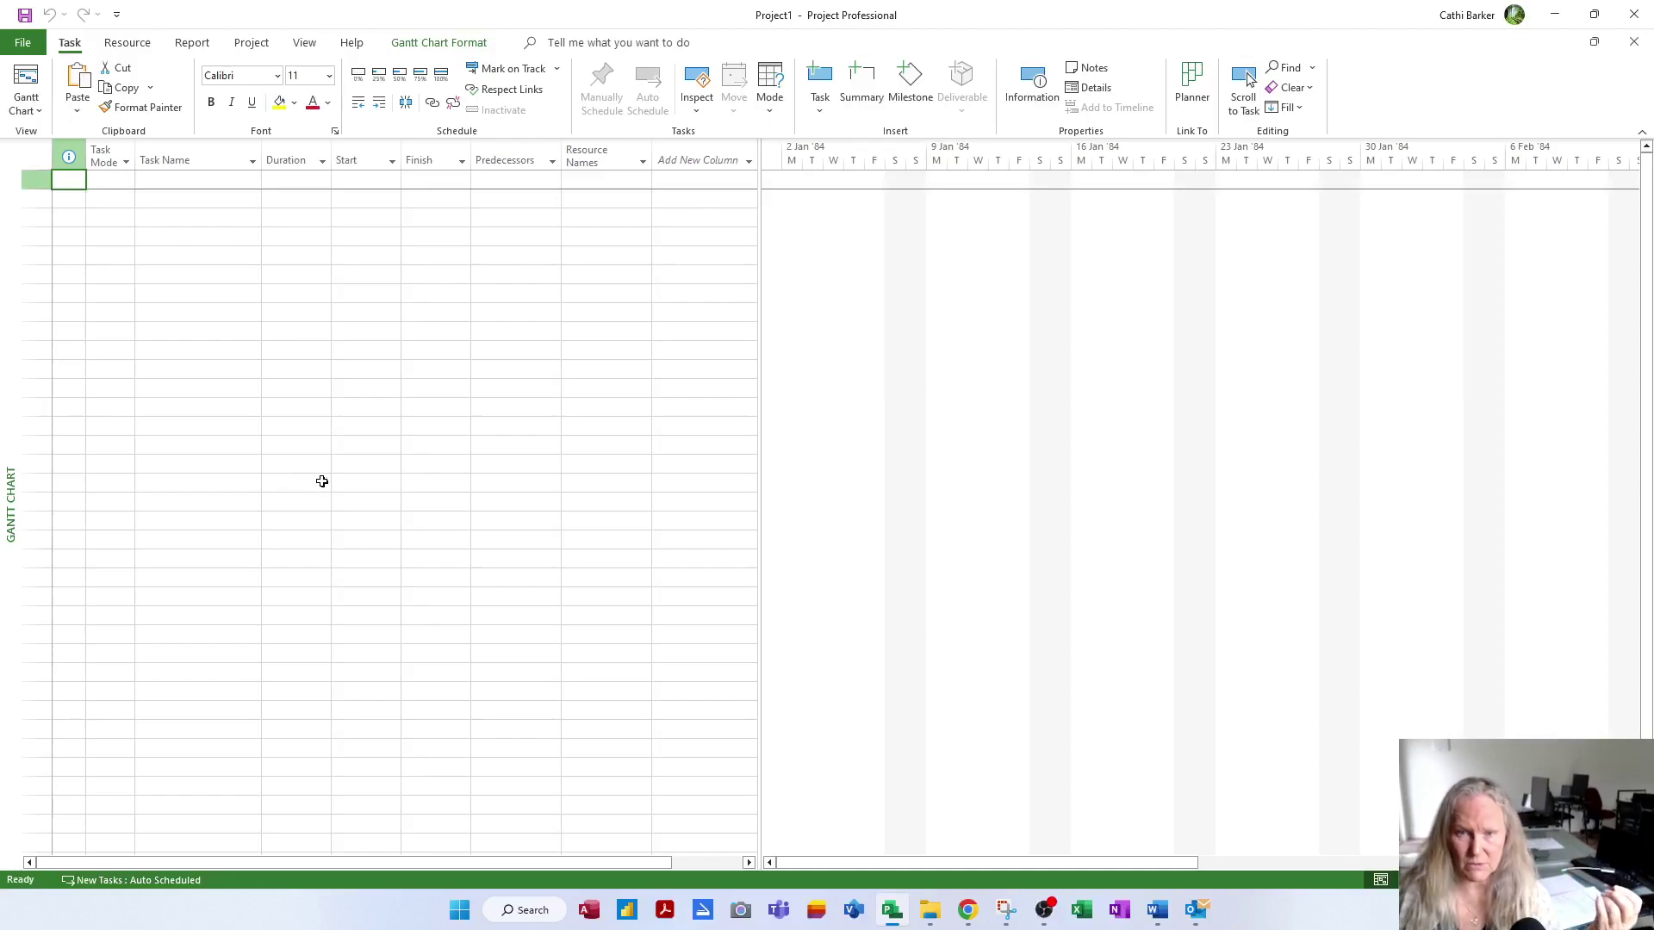
Step: Look over the built-in tables available for the Gantt Chart view
click(306, 43)
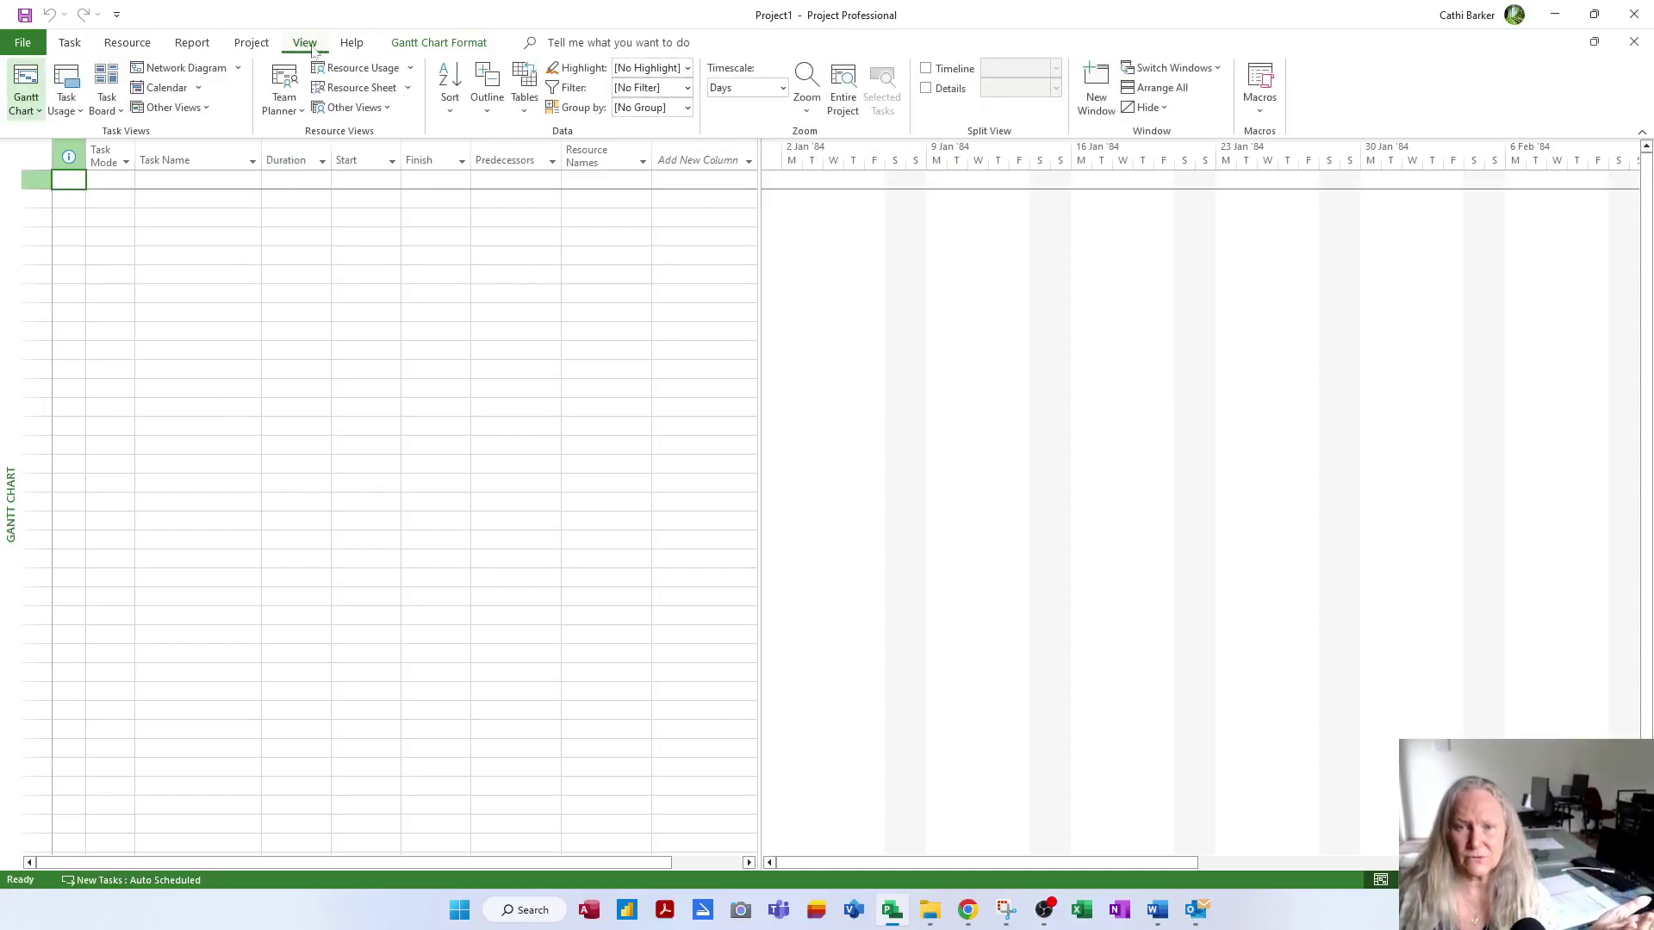
click(525, 110)
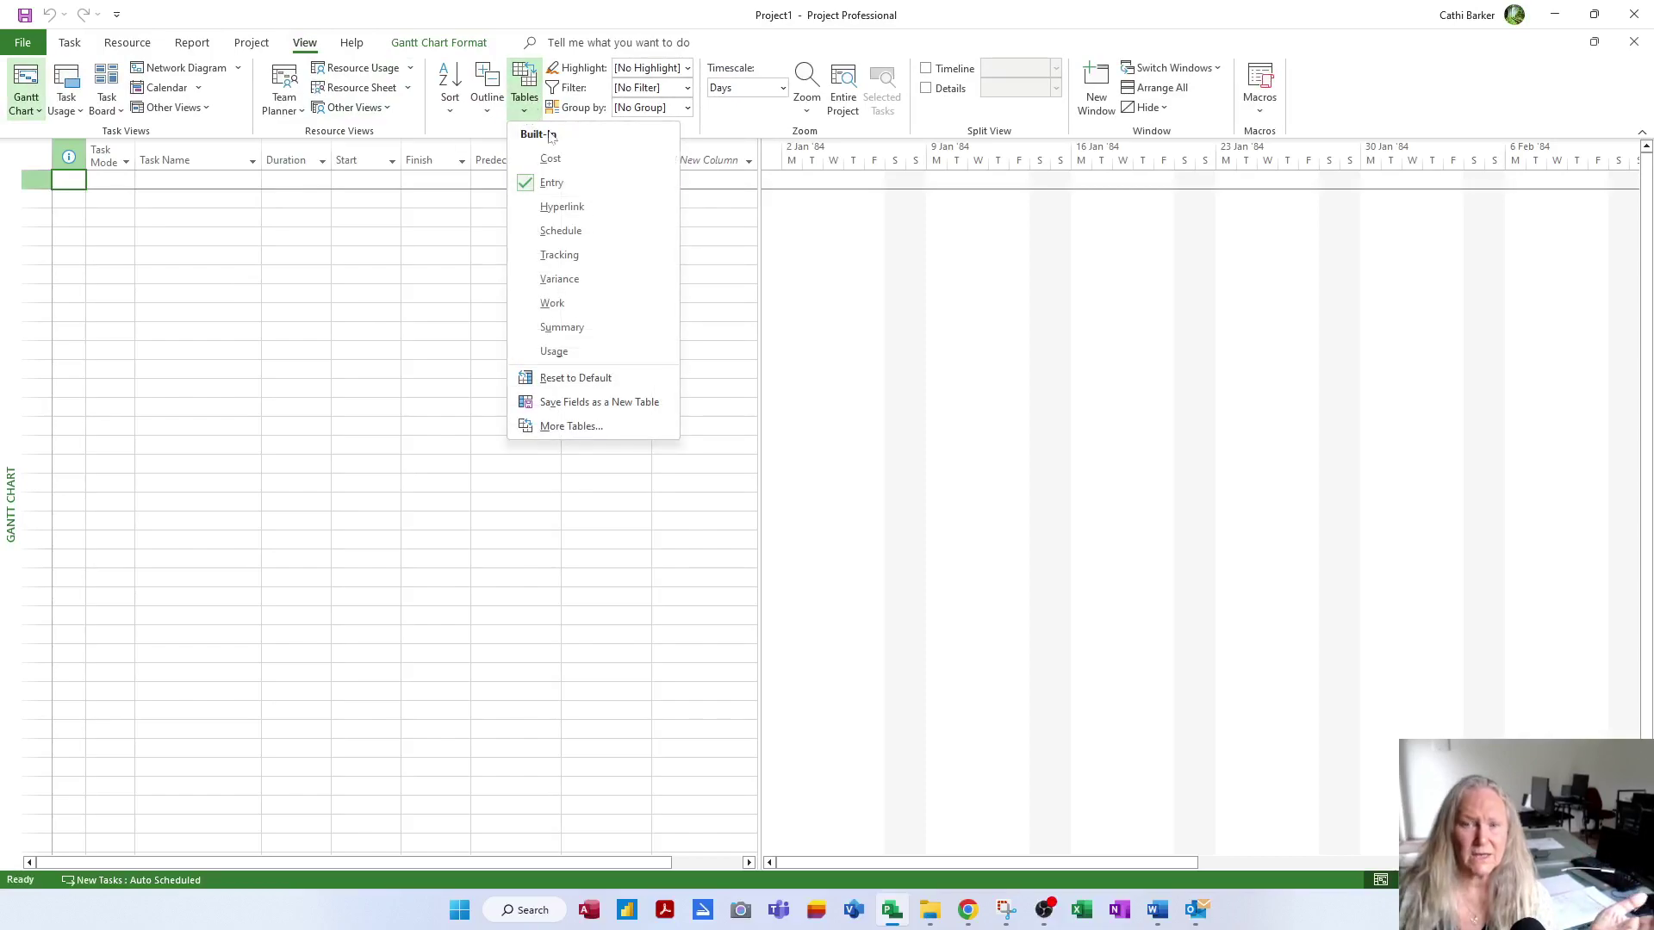
click(290, 401)
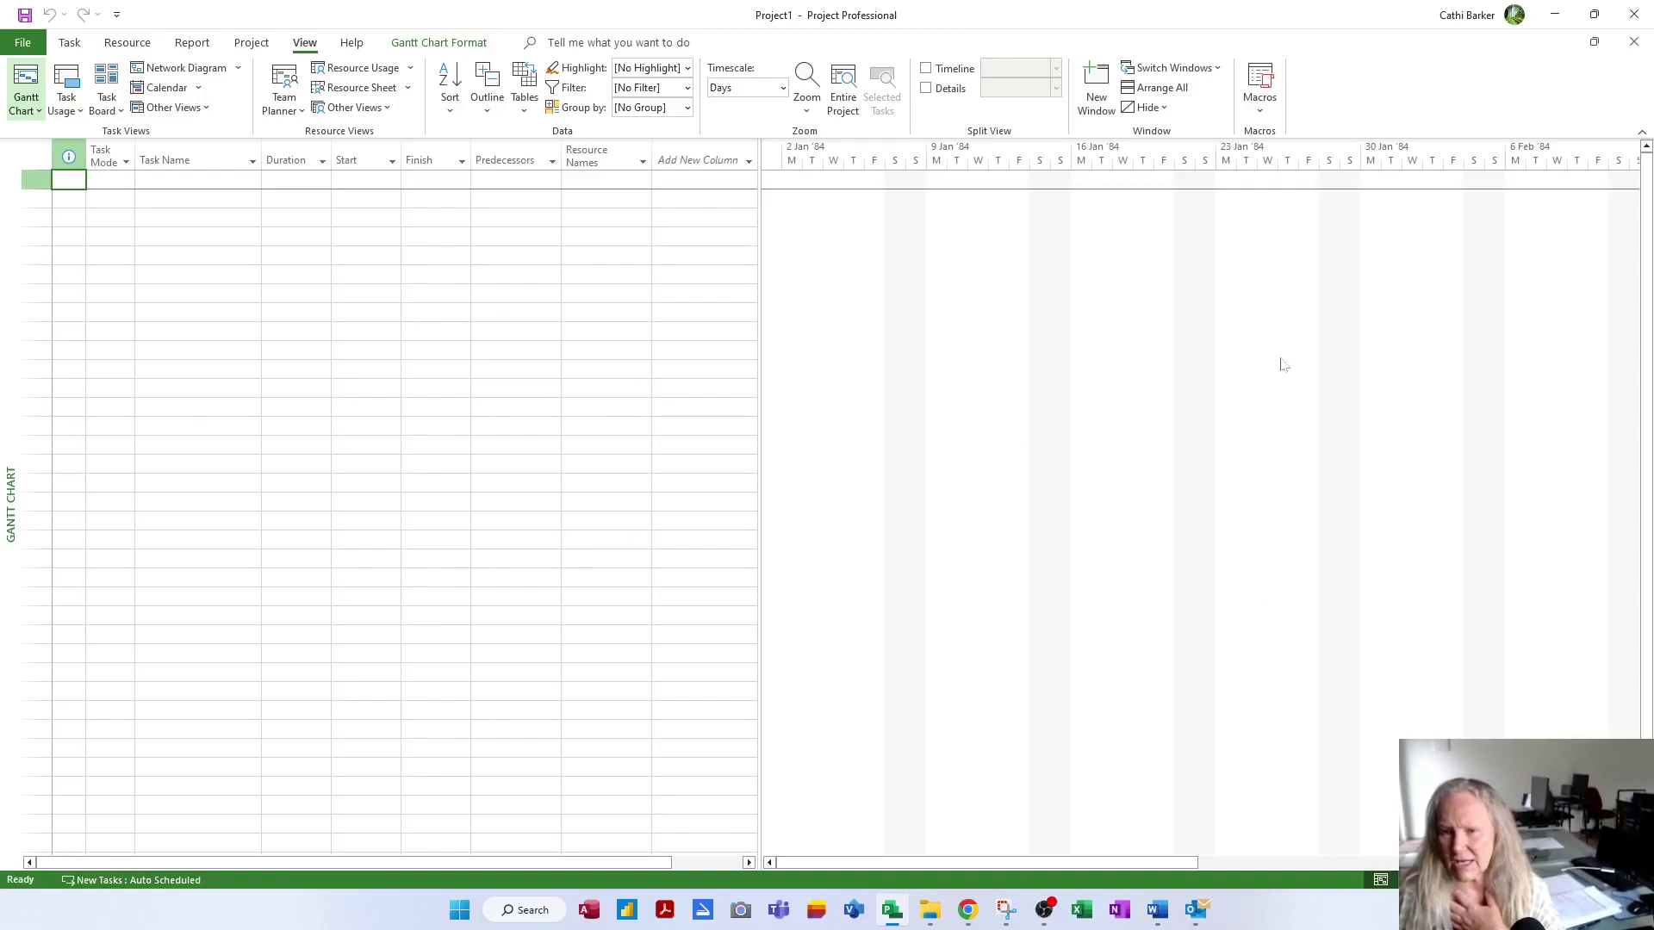
Step: Show the View Bar beside the Gantt chart and hide it again
right_click(11, 502)
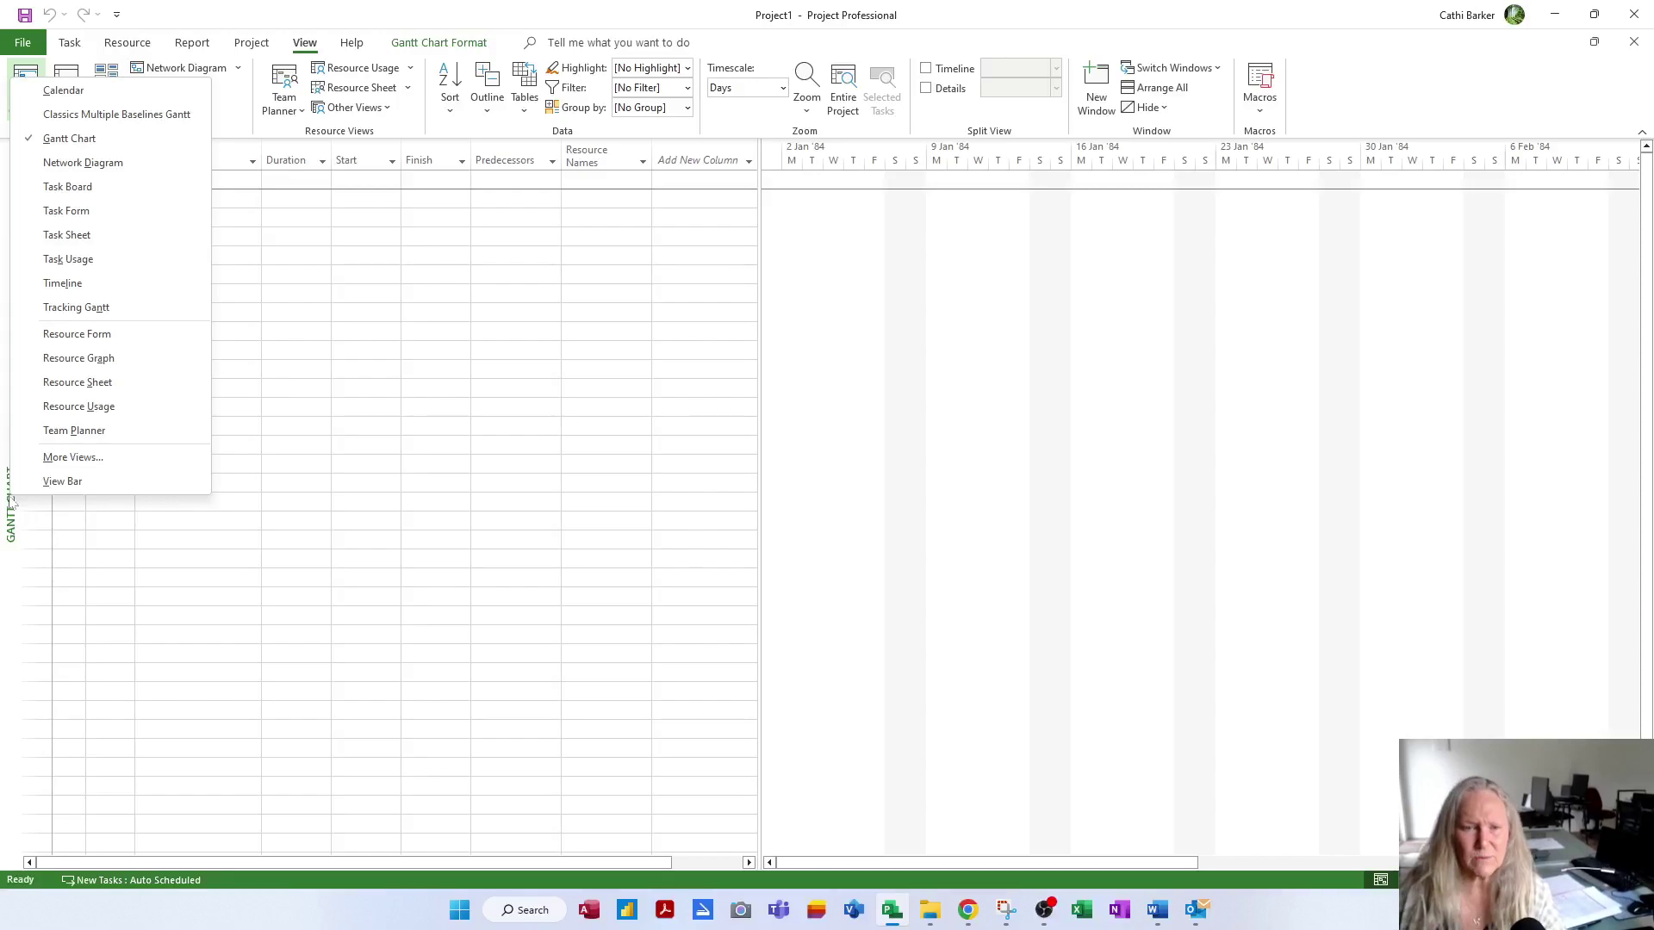
click(62, 482)
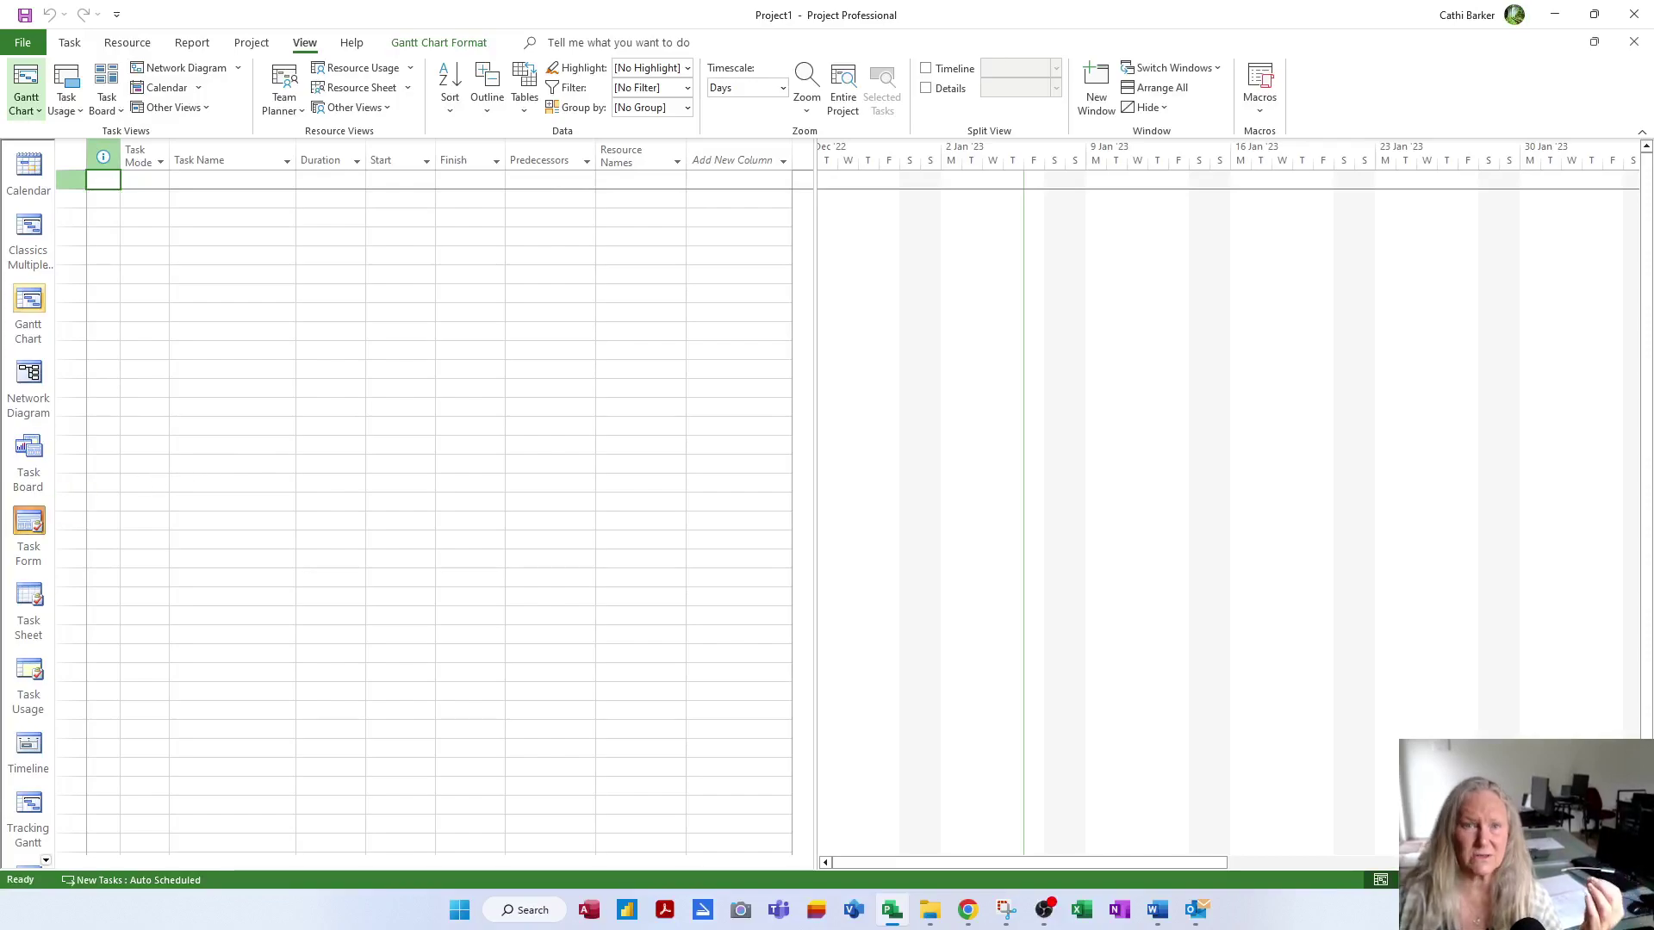
right_click(33, 418)
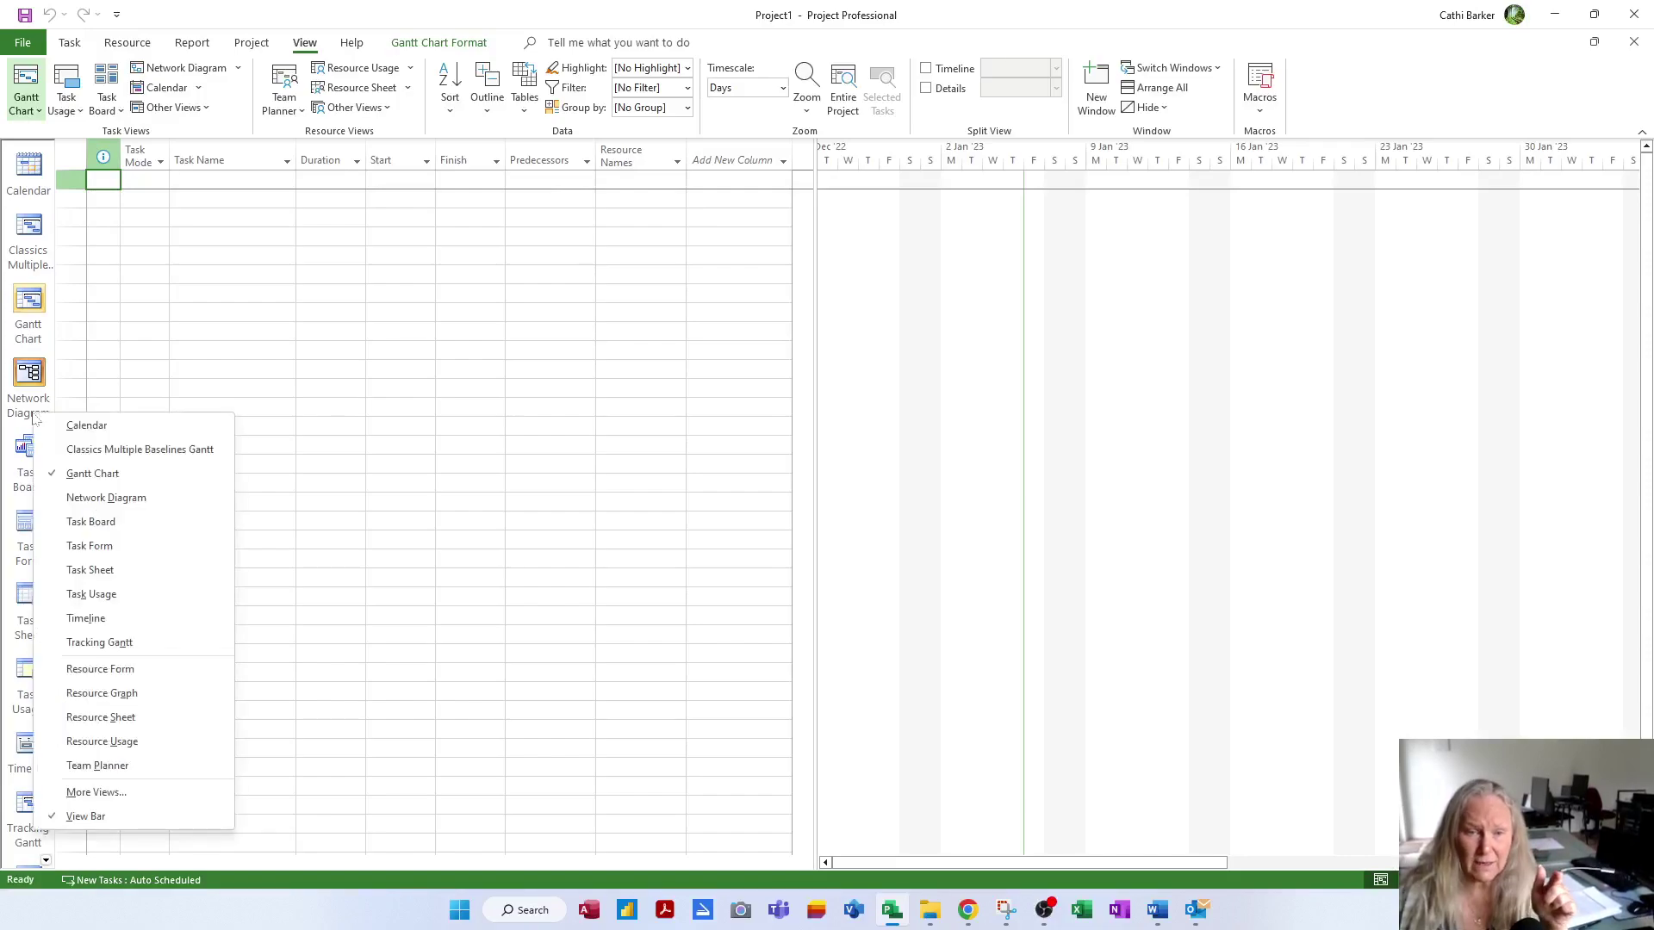
click(73, 823)
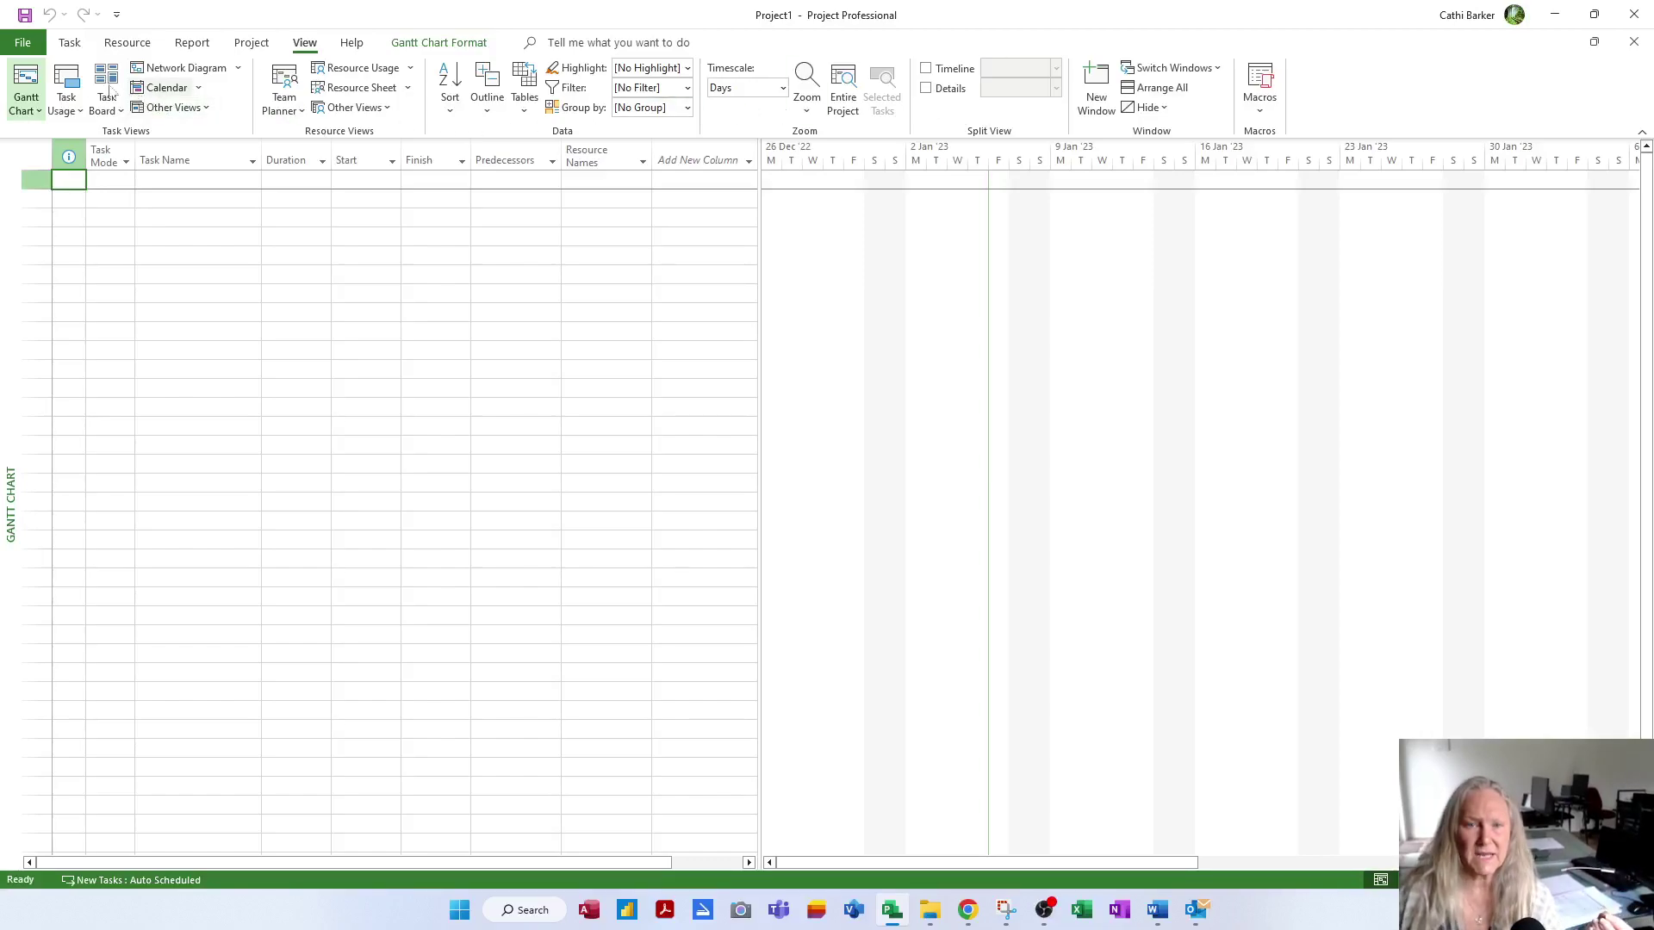
Step: Look through the ribbon's task, resource, report and project commands
click(70, 42)
click(127, 43)
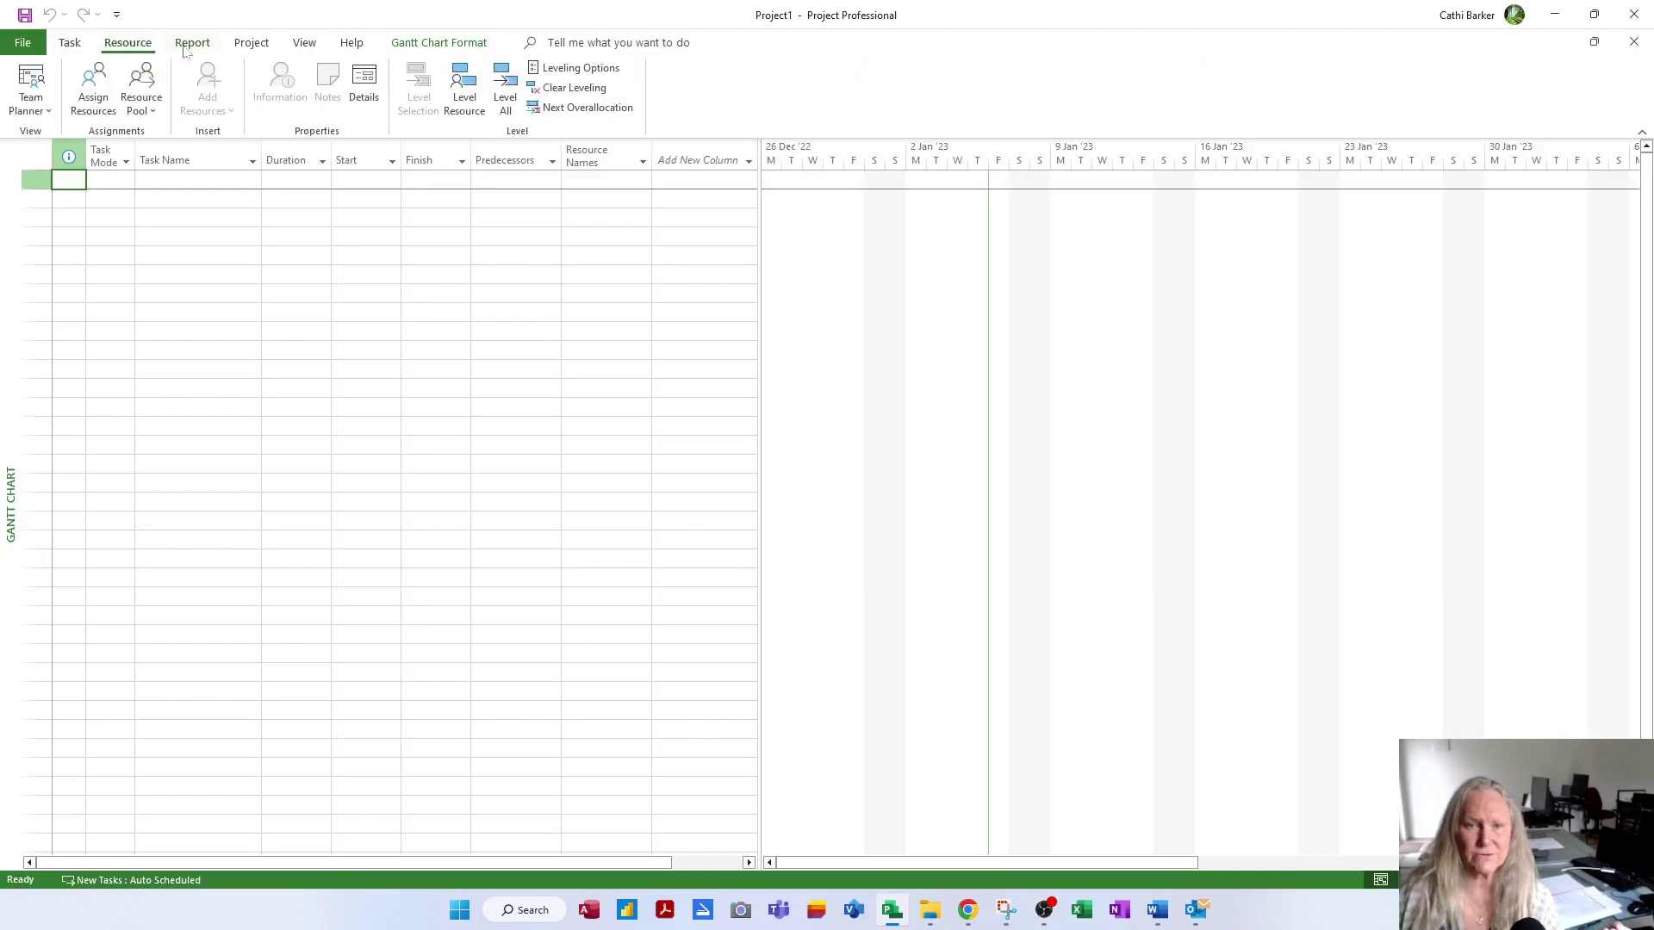
click(202, 45)
click(254, 44)
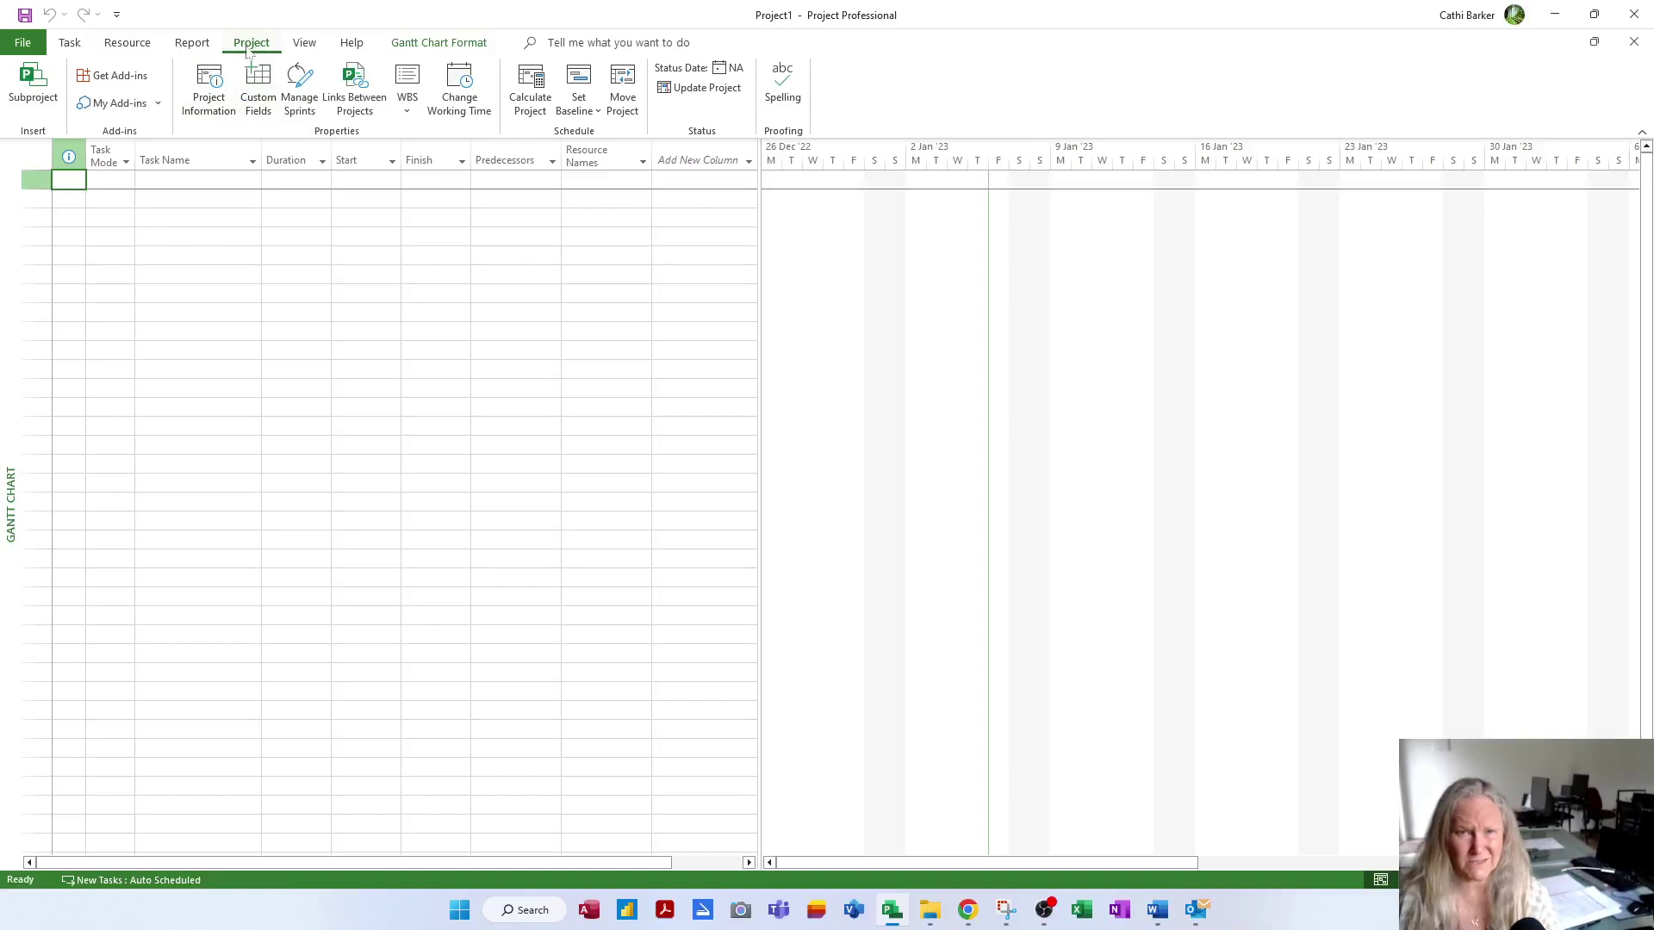
click(69, 43)
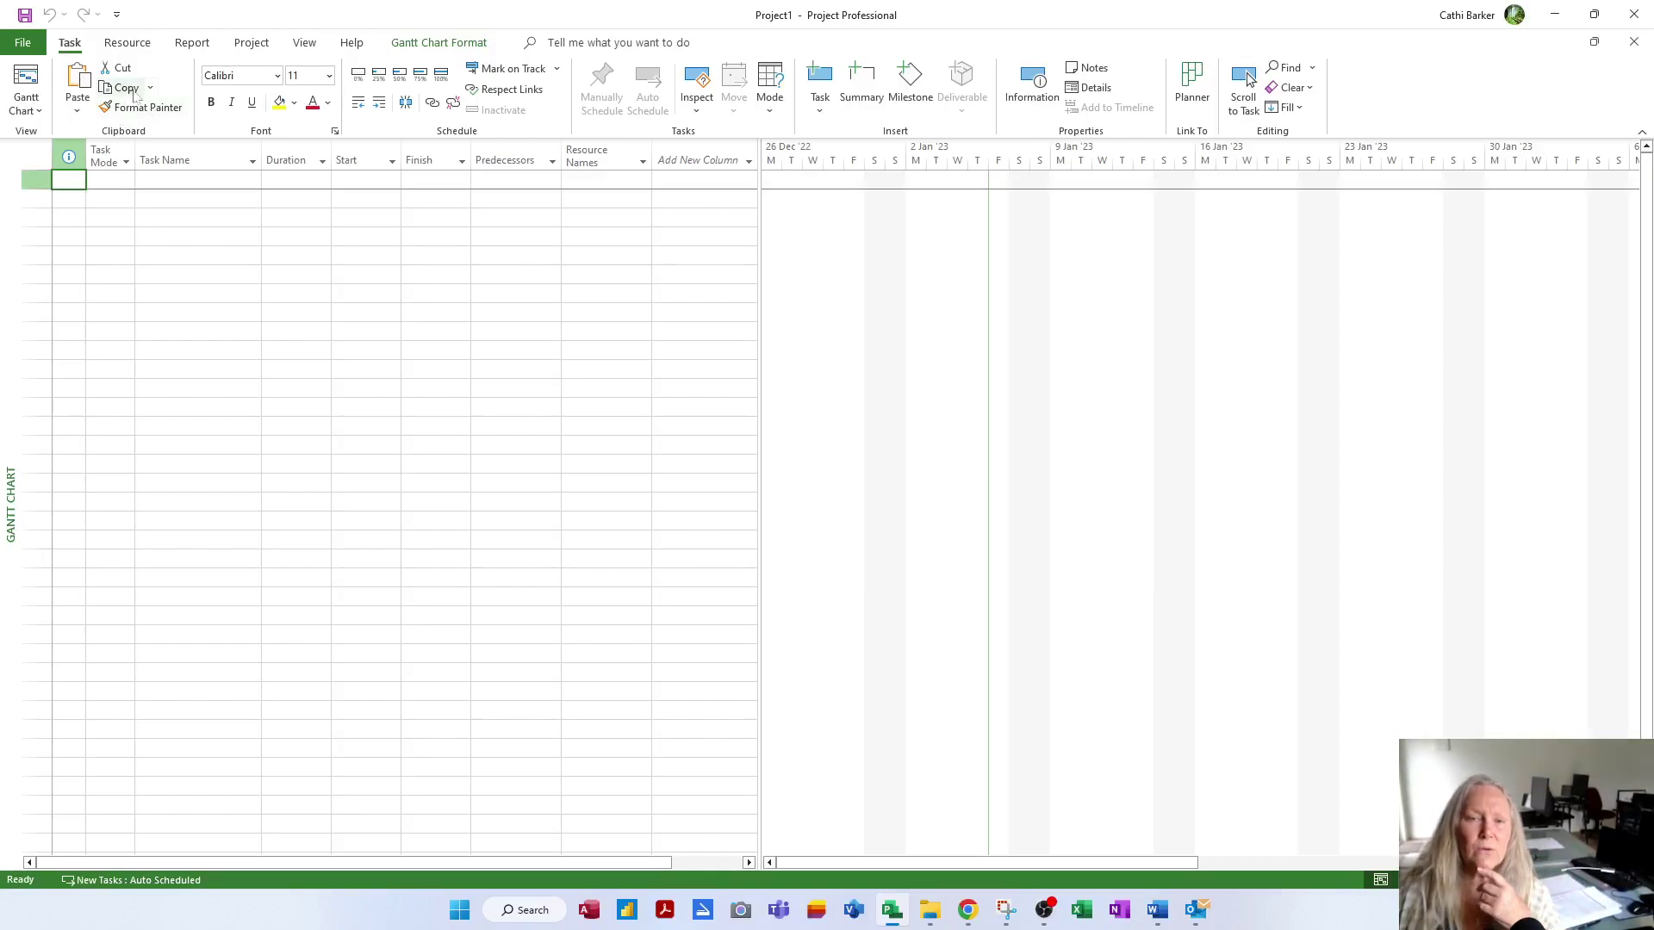
Step: Collapse the ribbon and expand it again after reopening Project
double_click(76, 45)
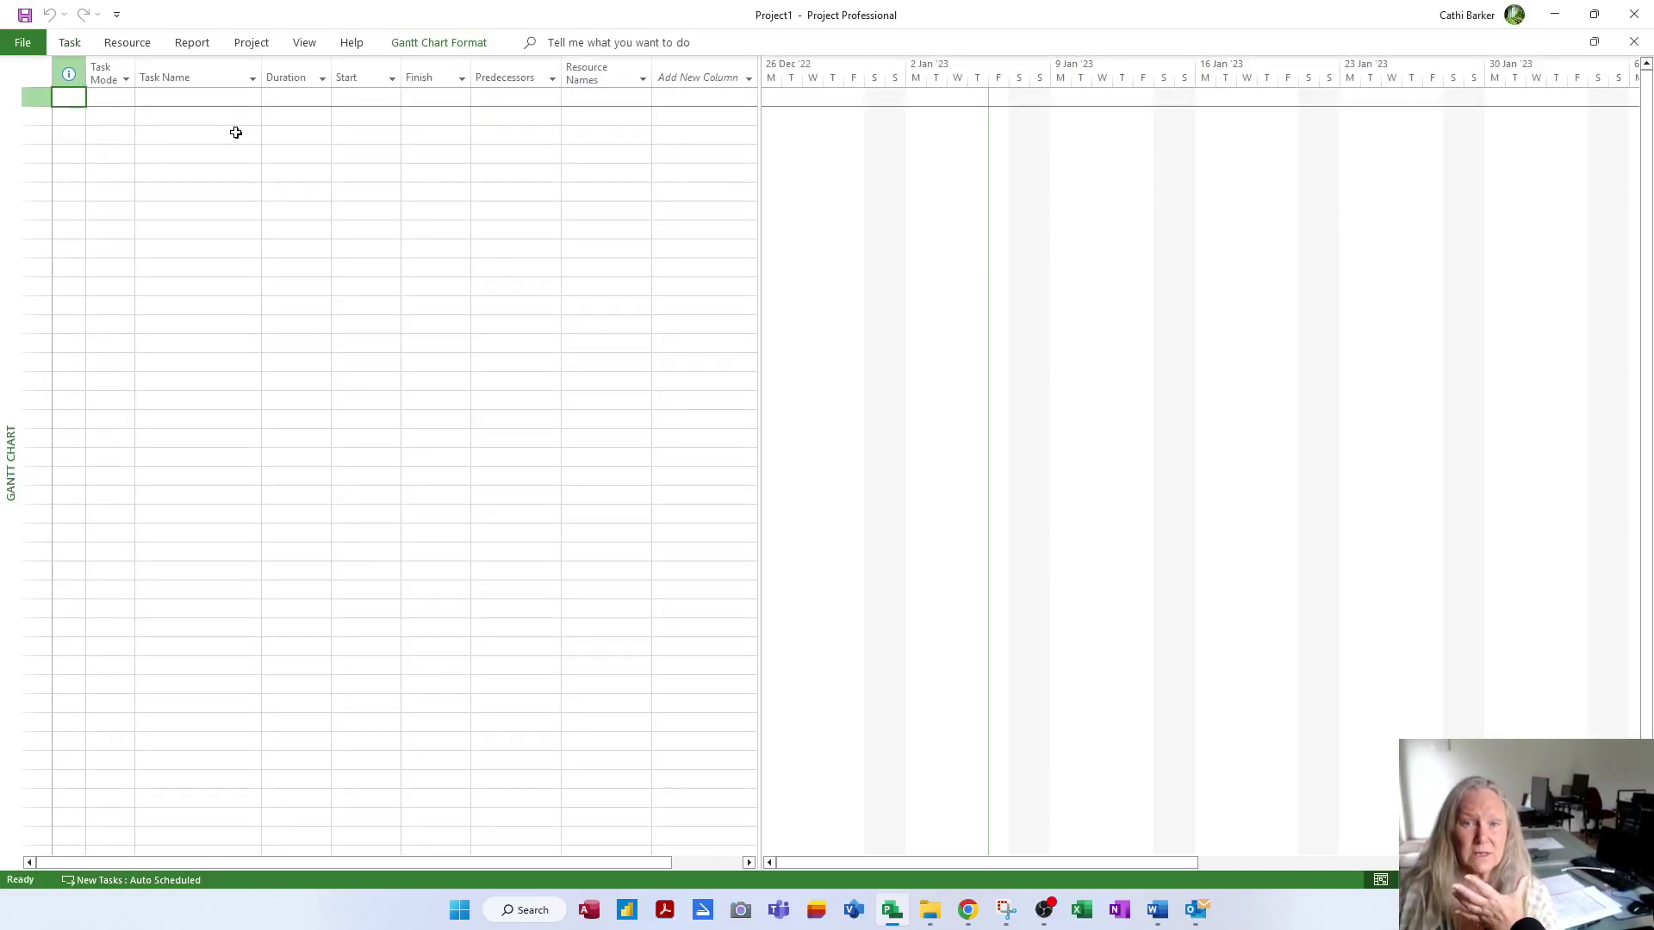
click(1556, 16)
click(893, 914)
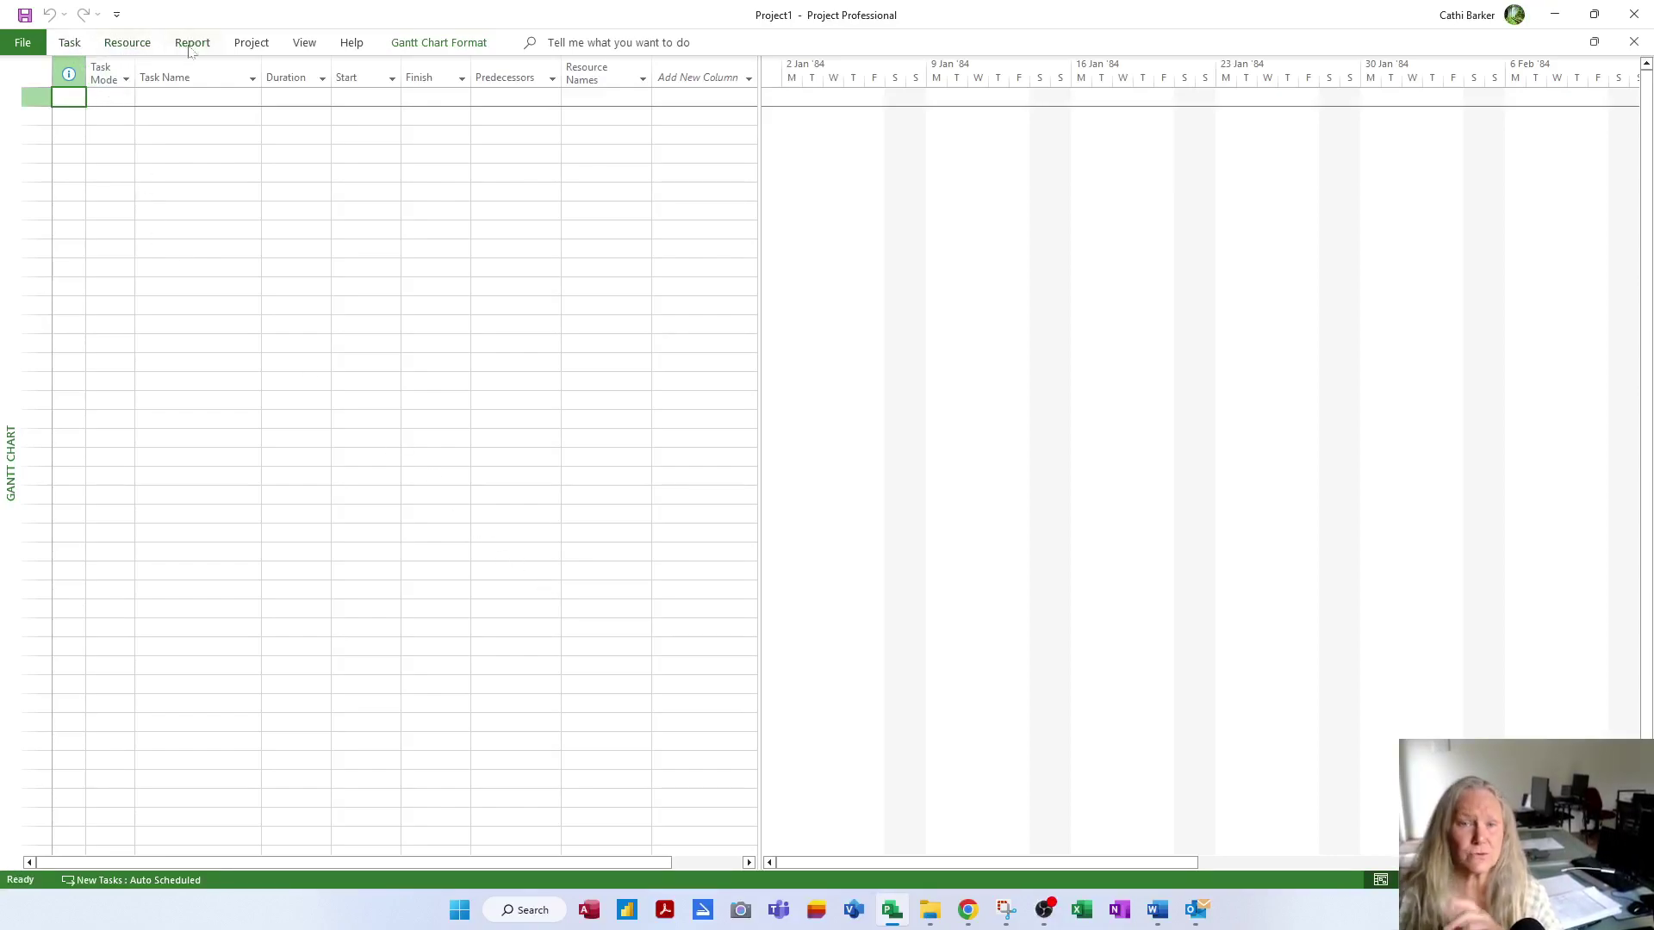
double_click(72, 45)
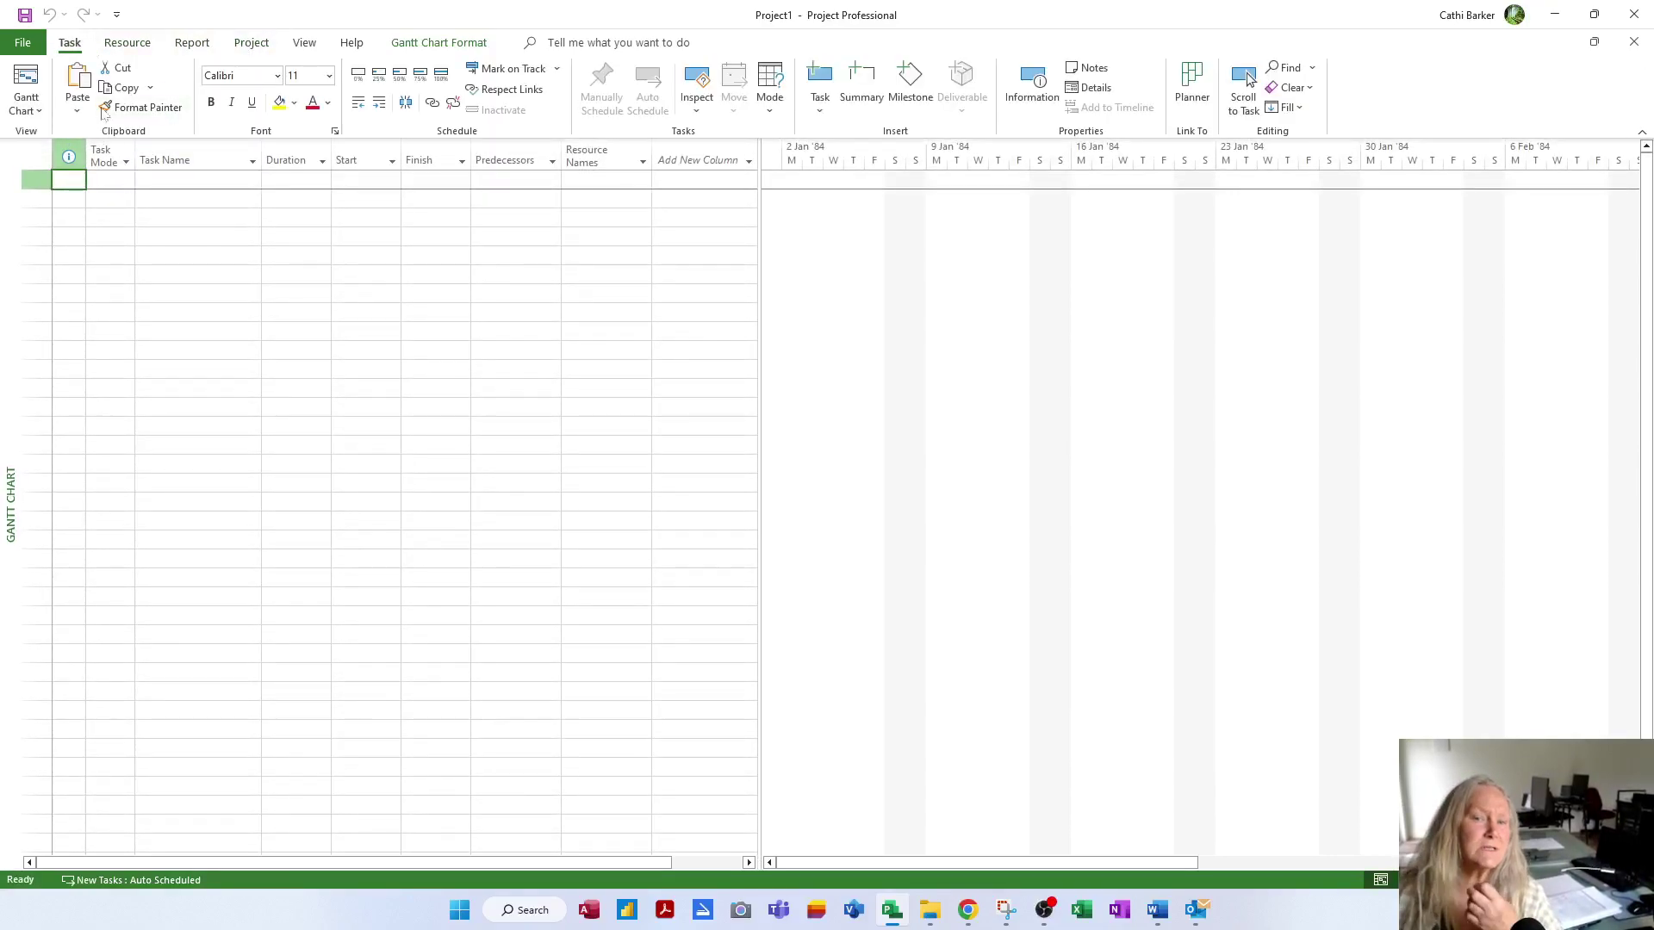
Step: Collapse the ribbon, show the Task commands temporarily over the sheet, and pin the ribbon open again
double_click(73, 45)
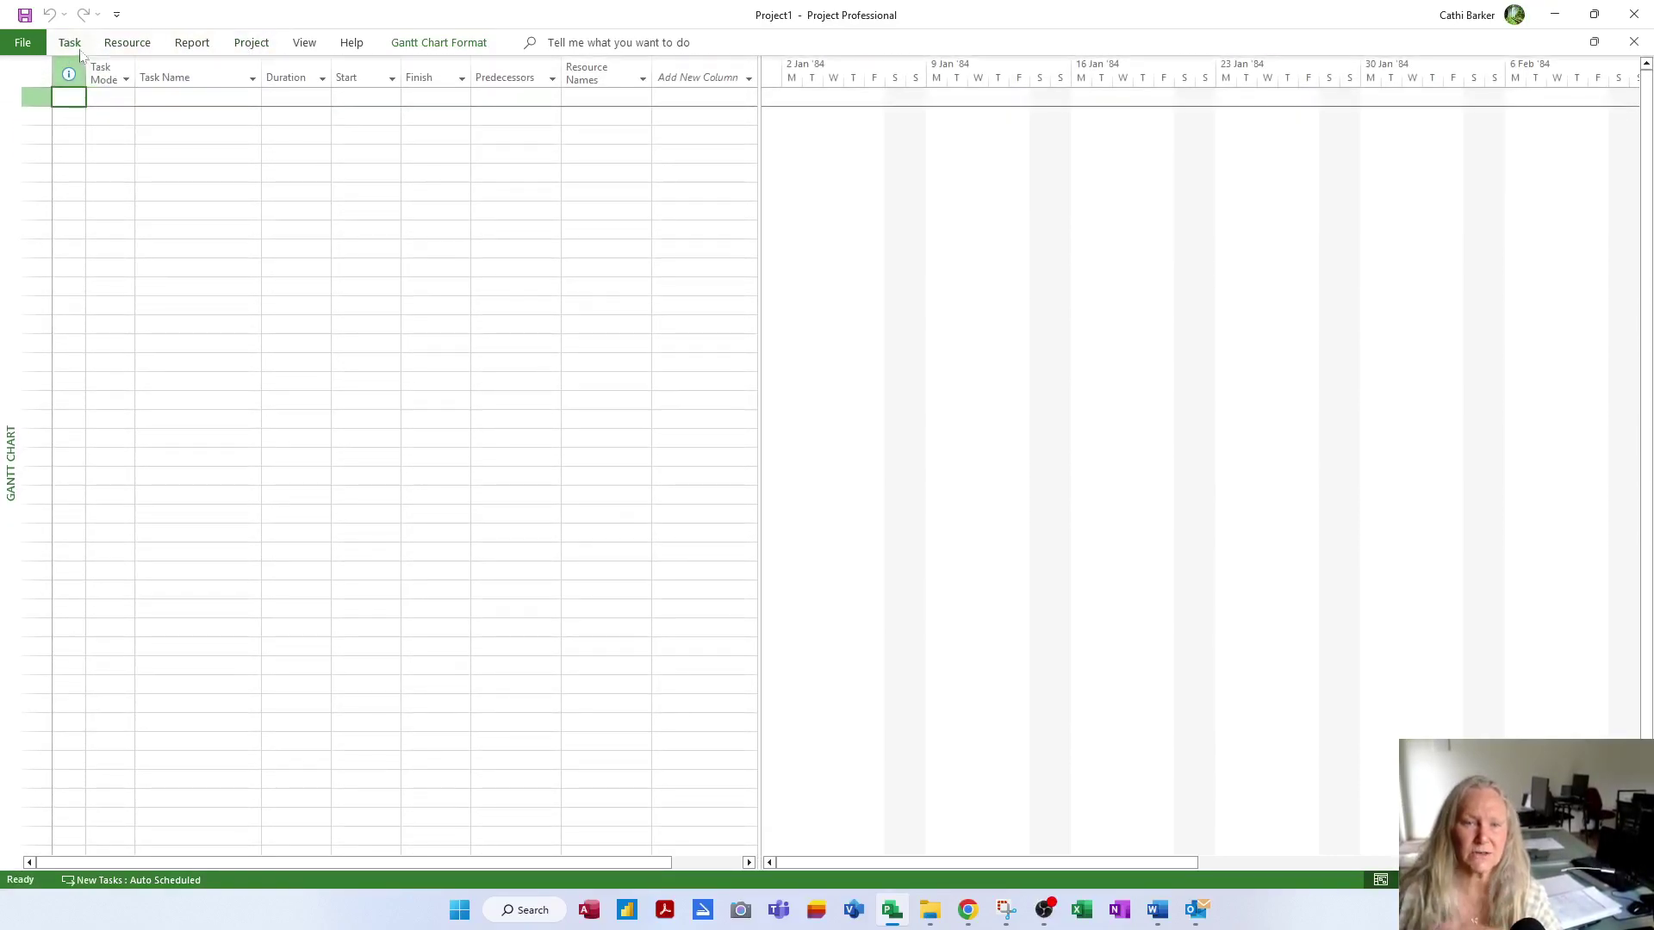
click(74, 46)
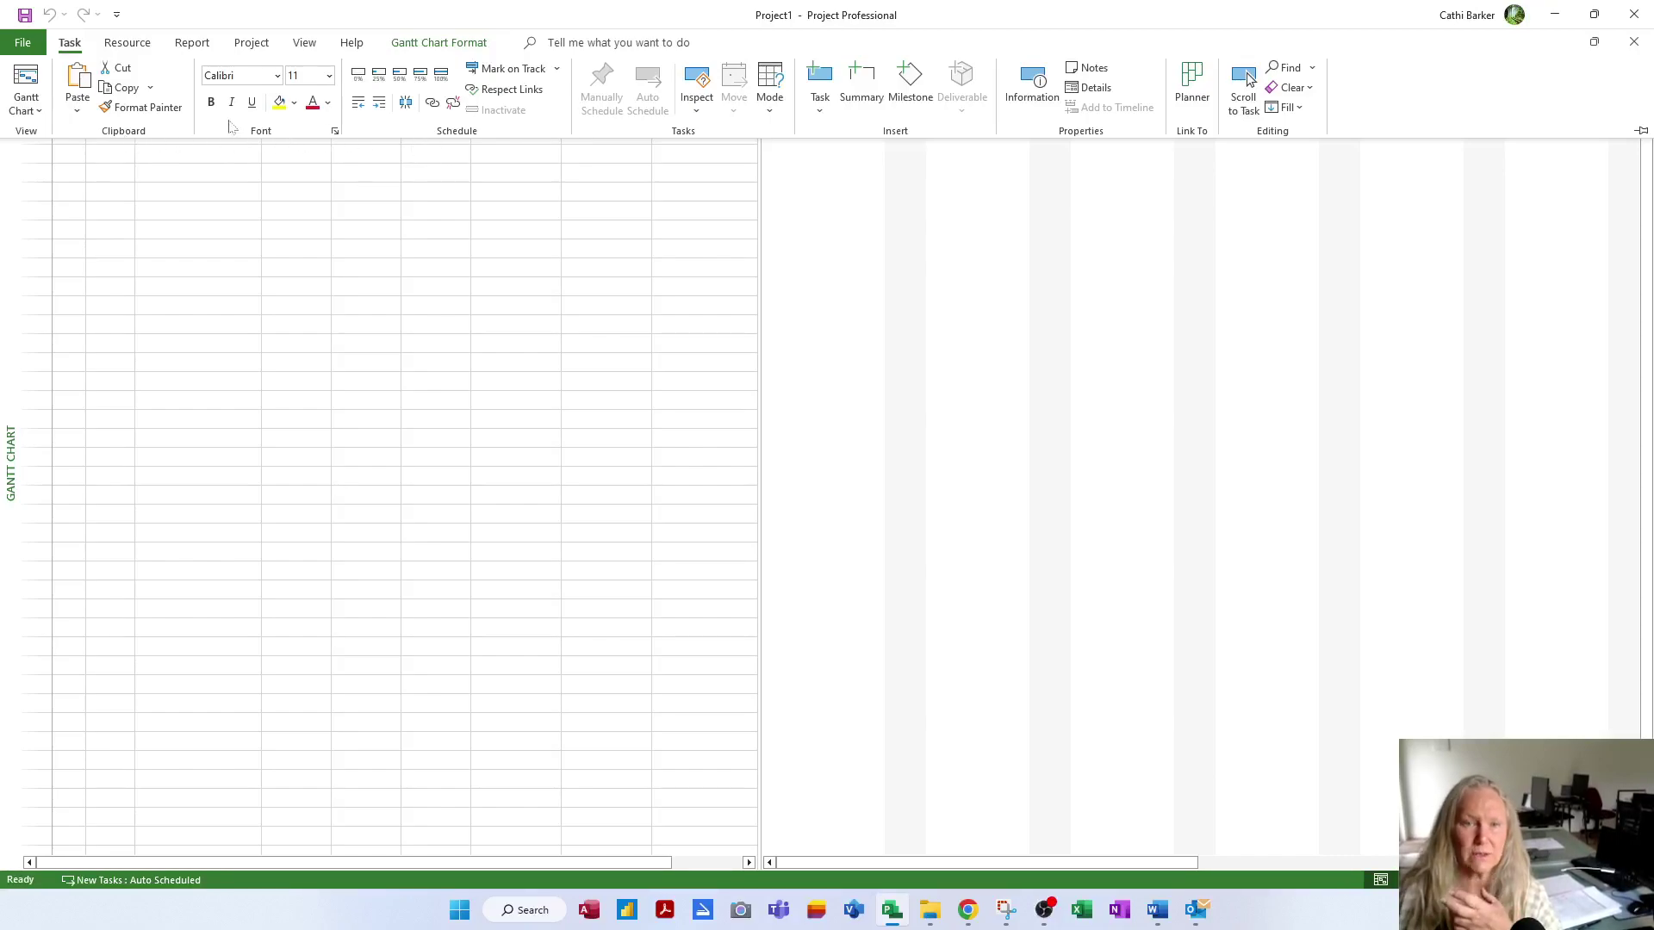
click(74, 48)
double_click(73, 47)
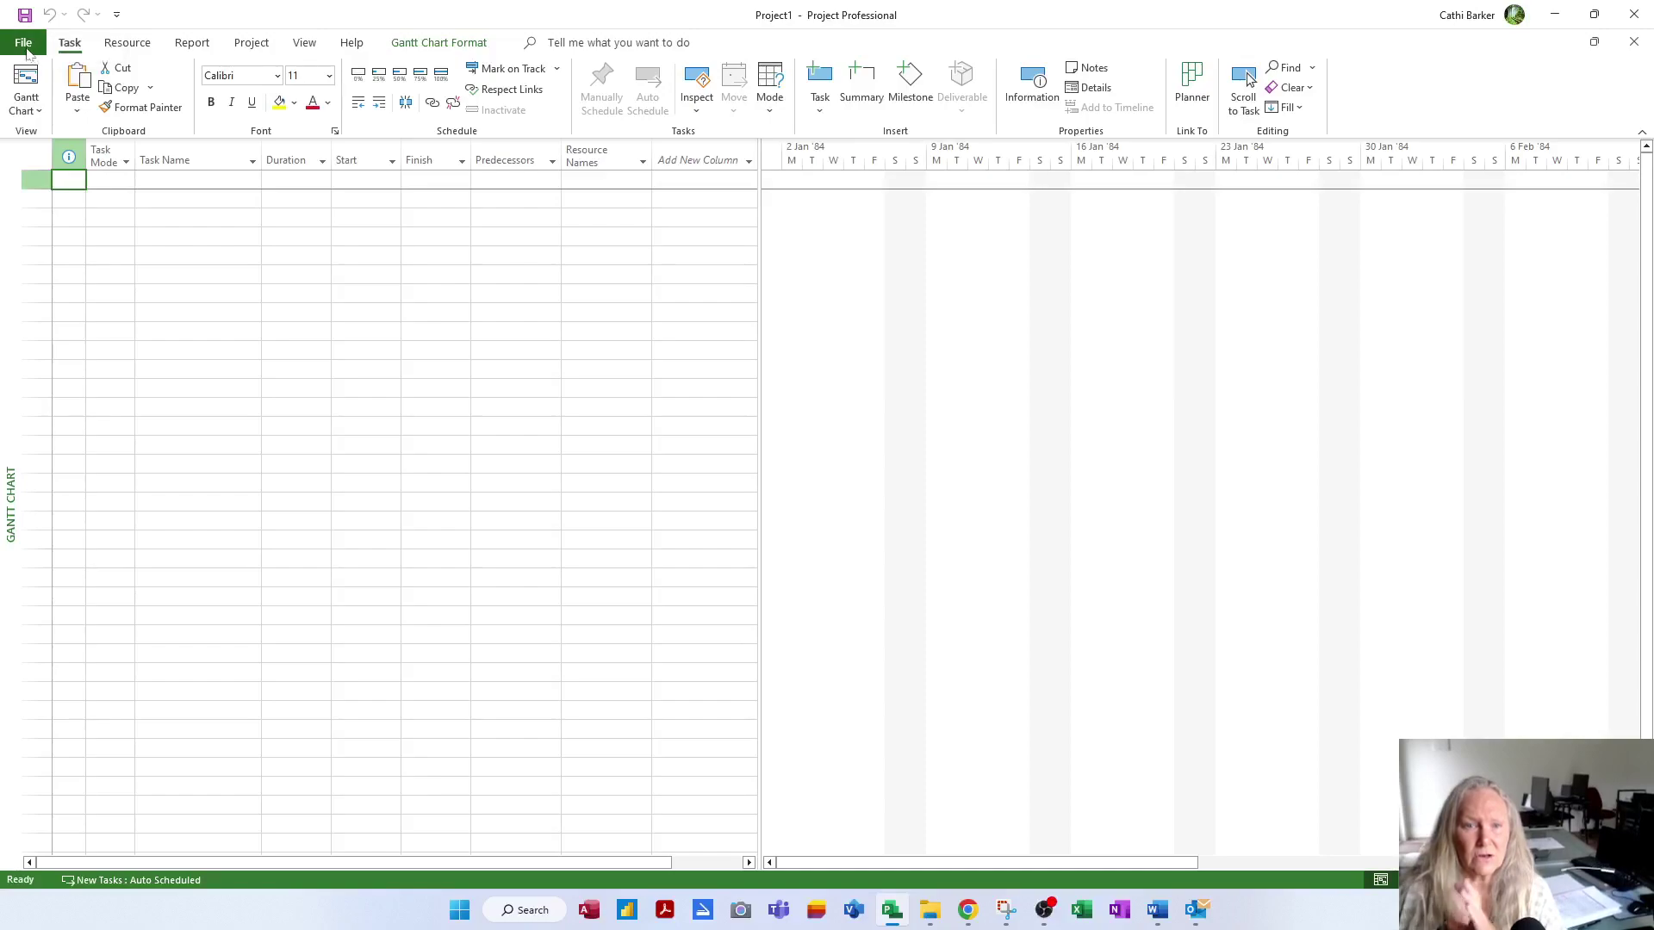
Step: Review the Advanced project options, including the number of undo levels, and close the options
click(25, 43)
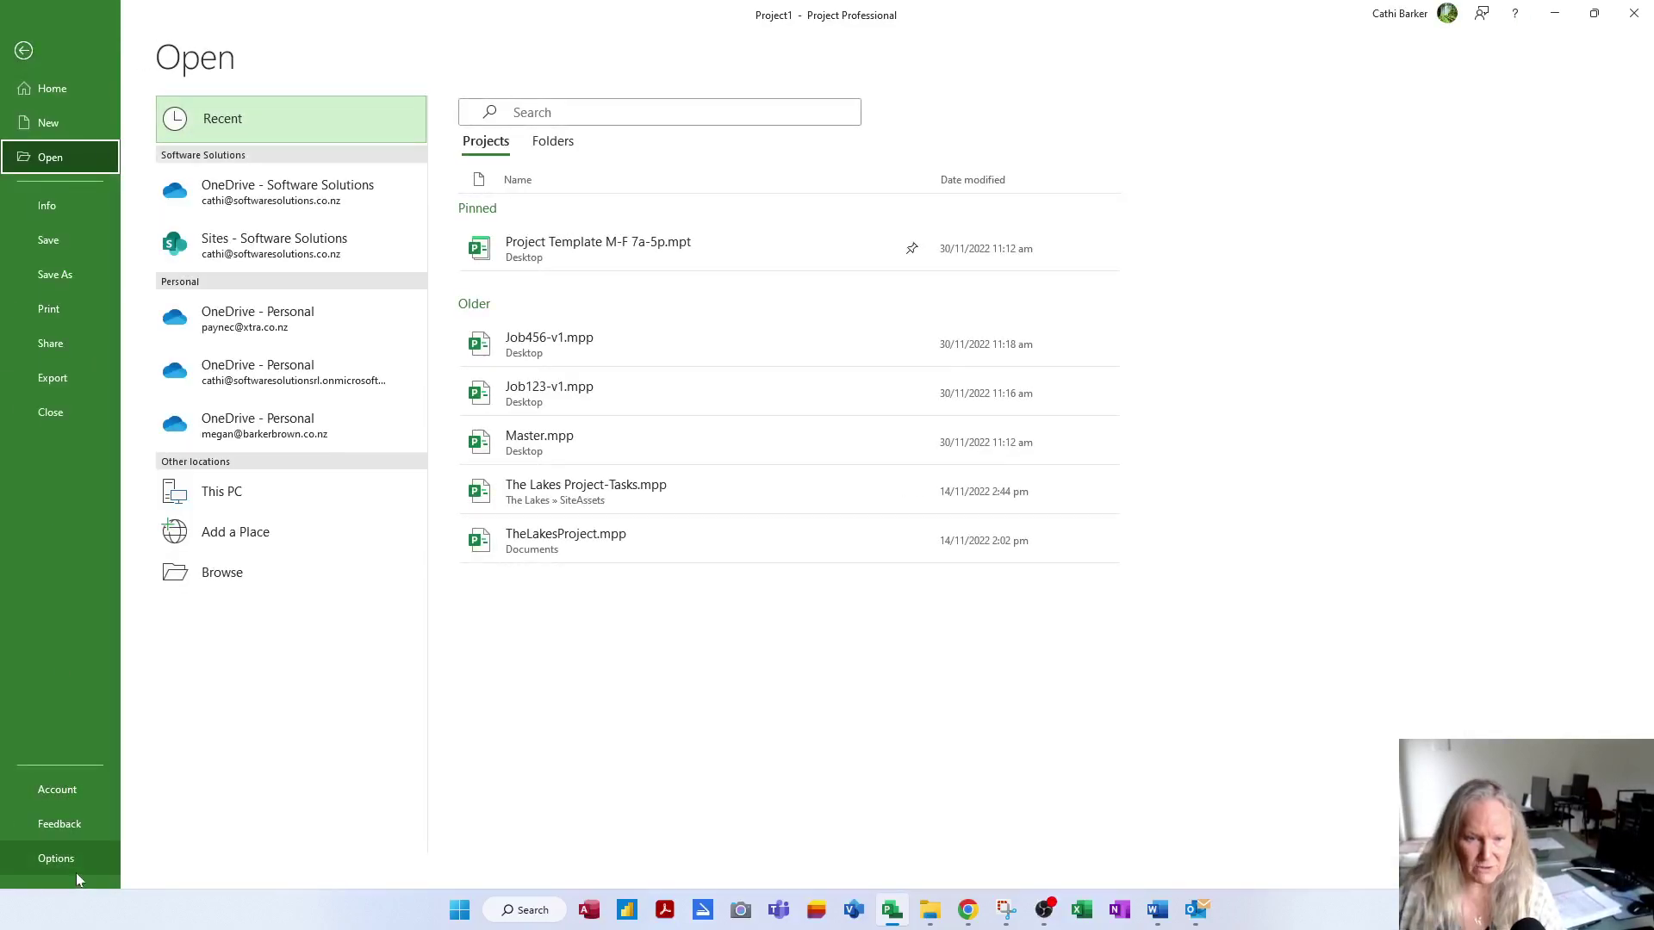
click(75, 870)
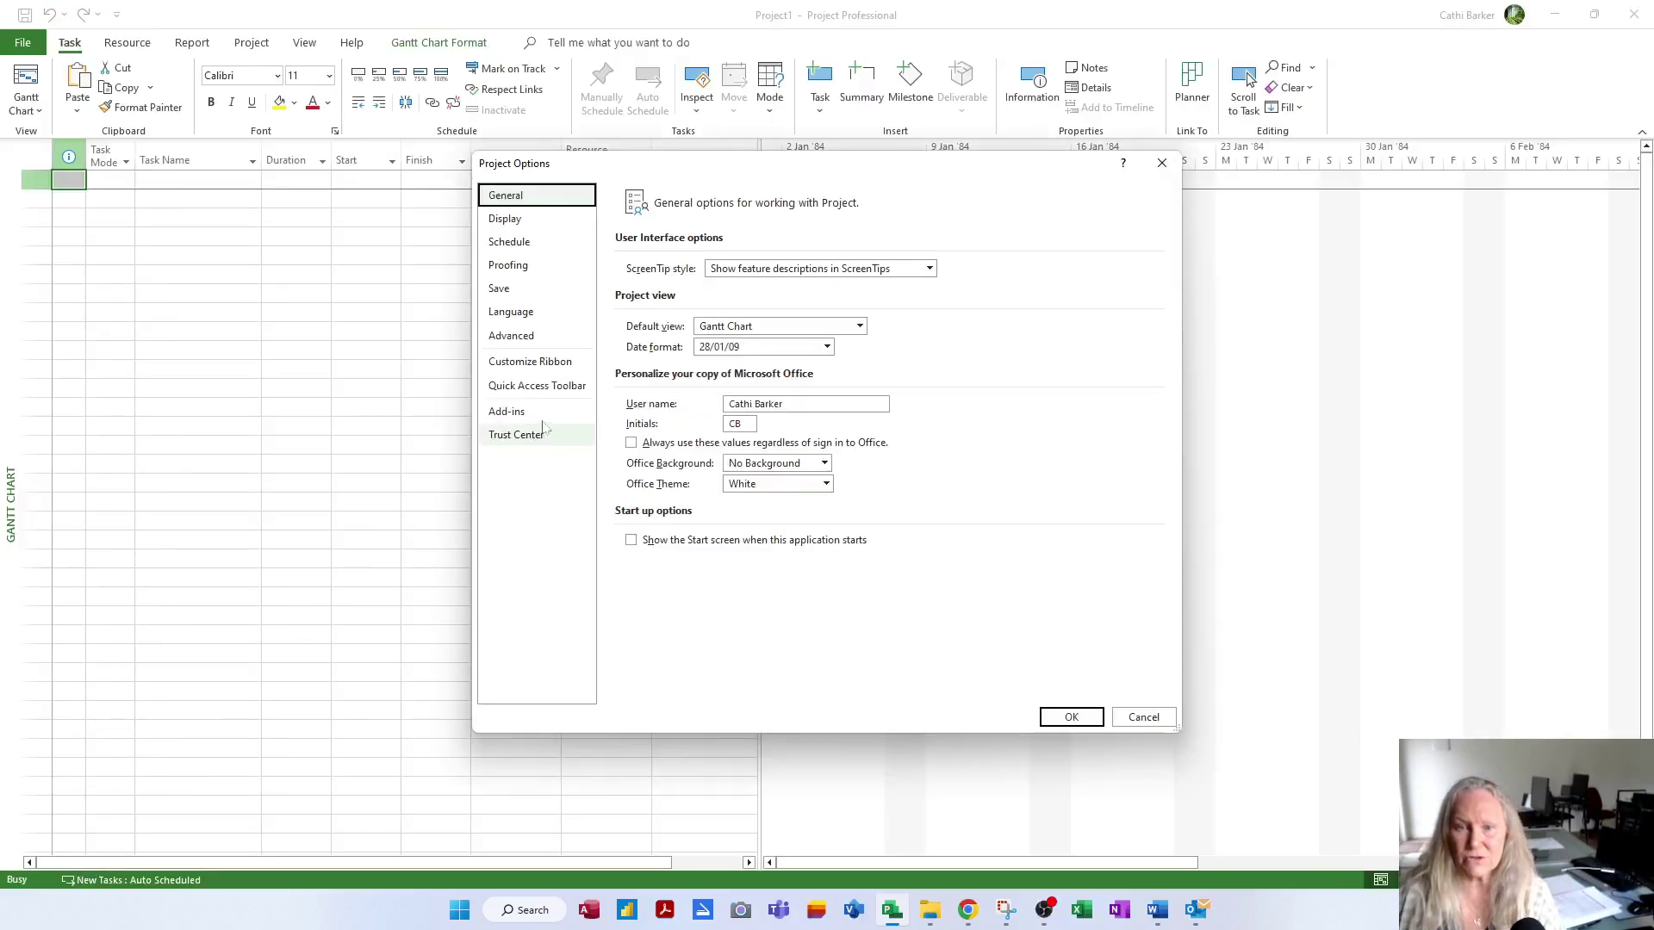
click(536, 342)
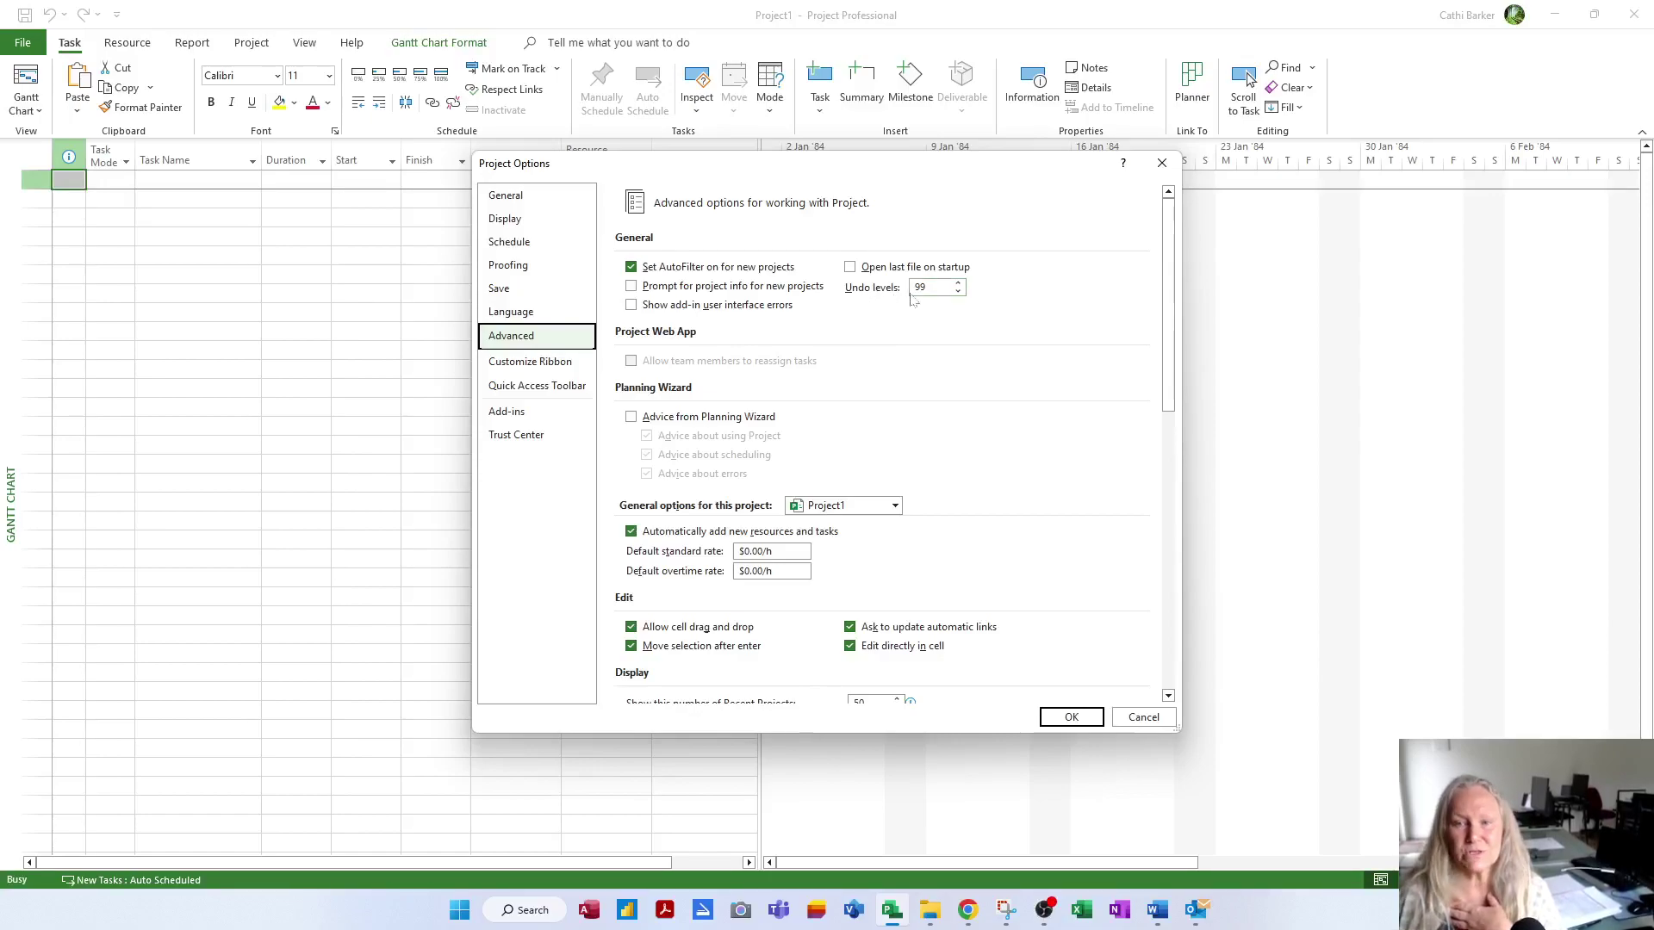
click(1073, 720)
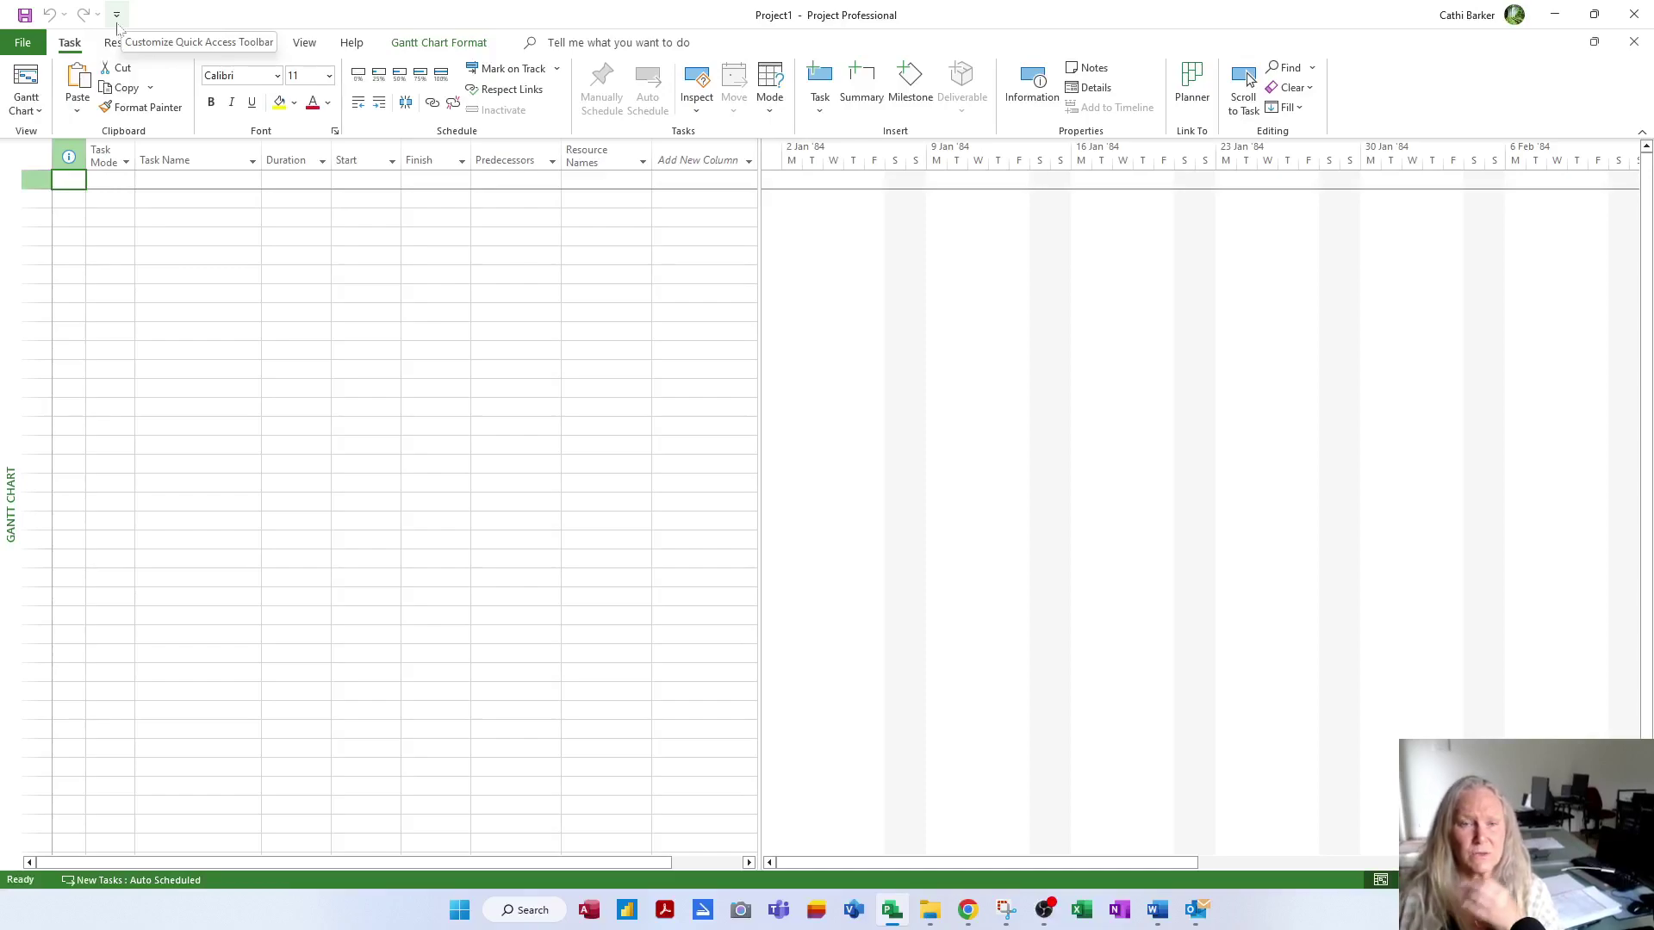
Step: Add the Save As command to the Quick Access Toolbar and try it out, cancelling the save
click(117, 16)
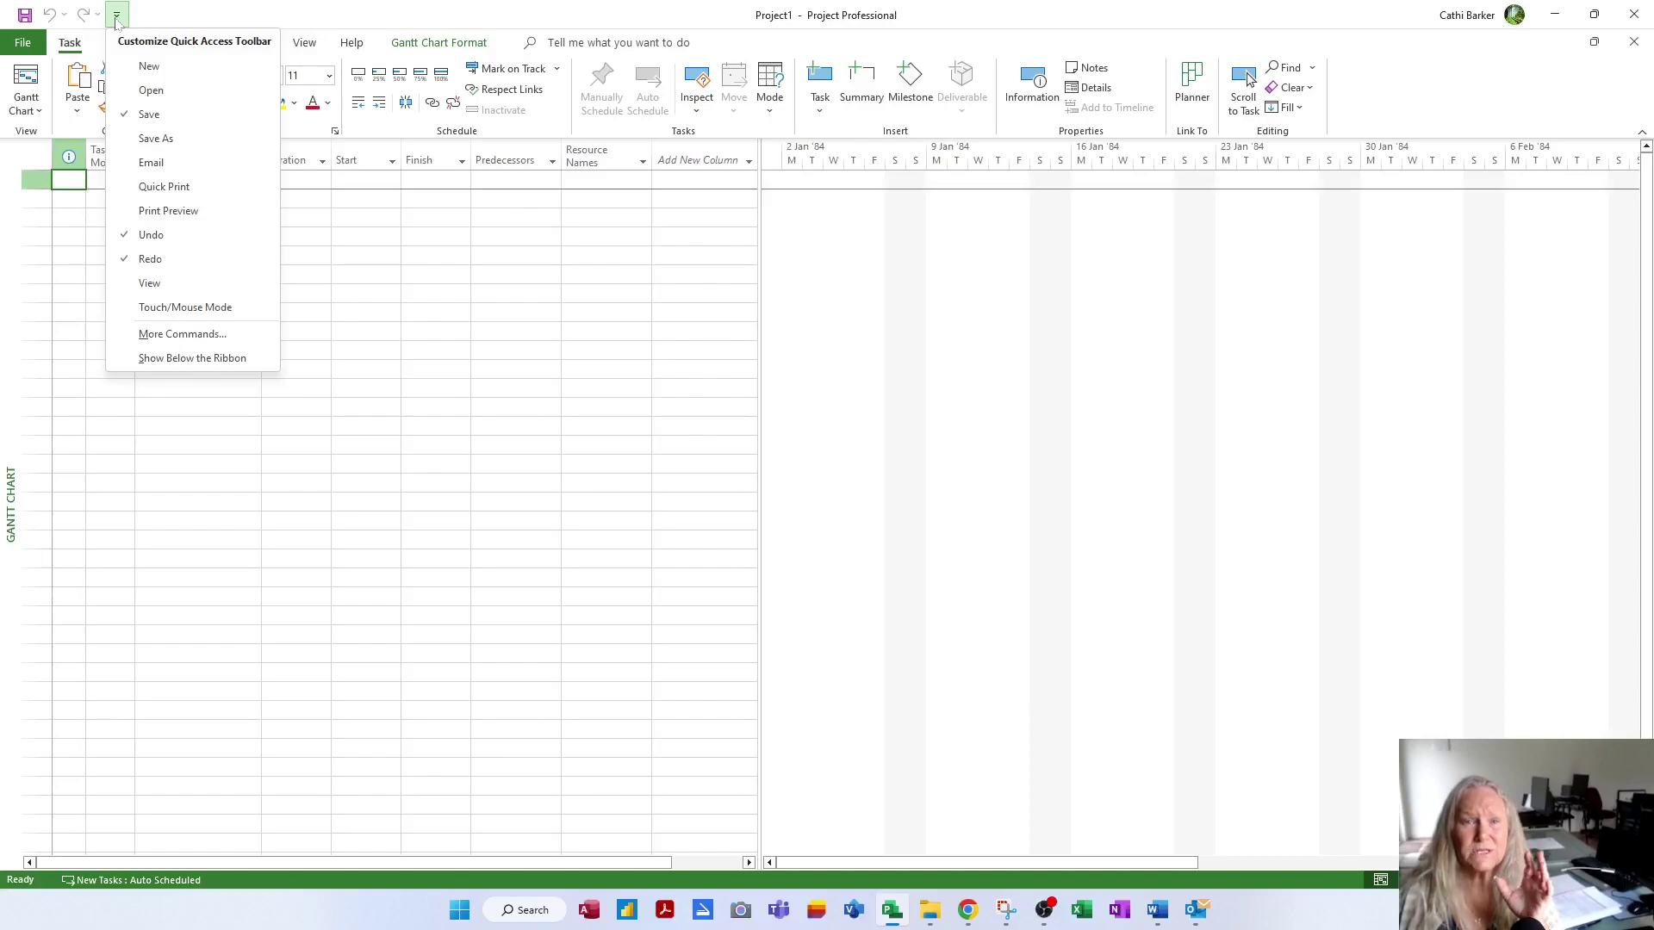
click(145, 139)
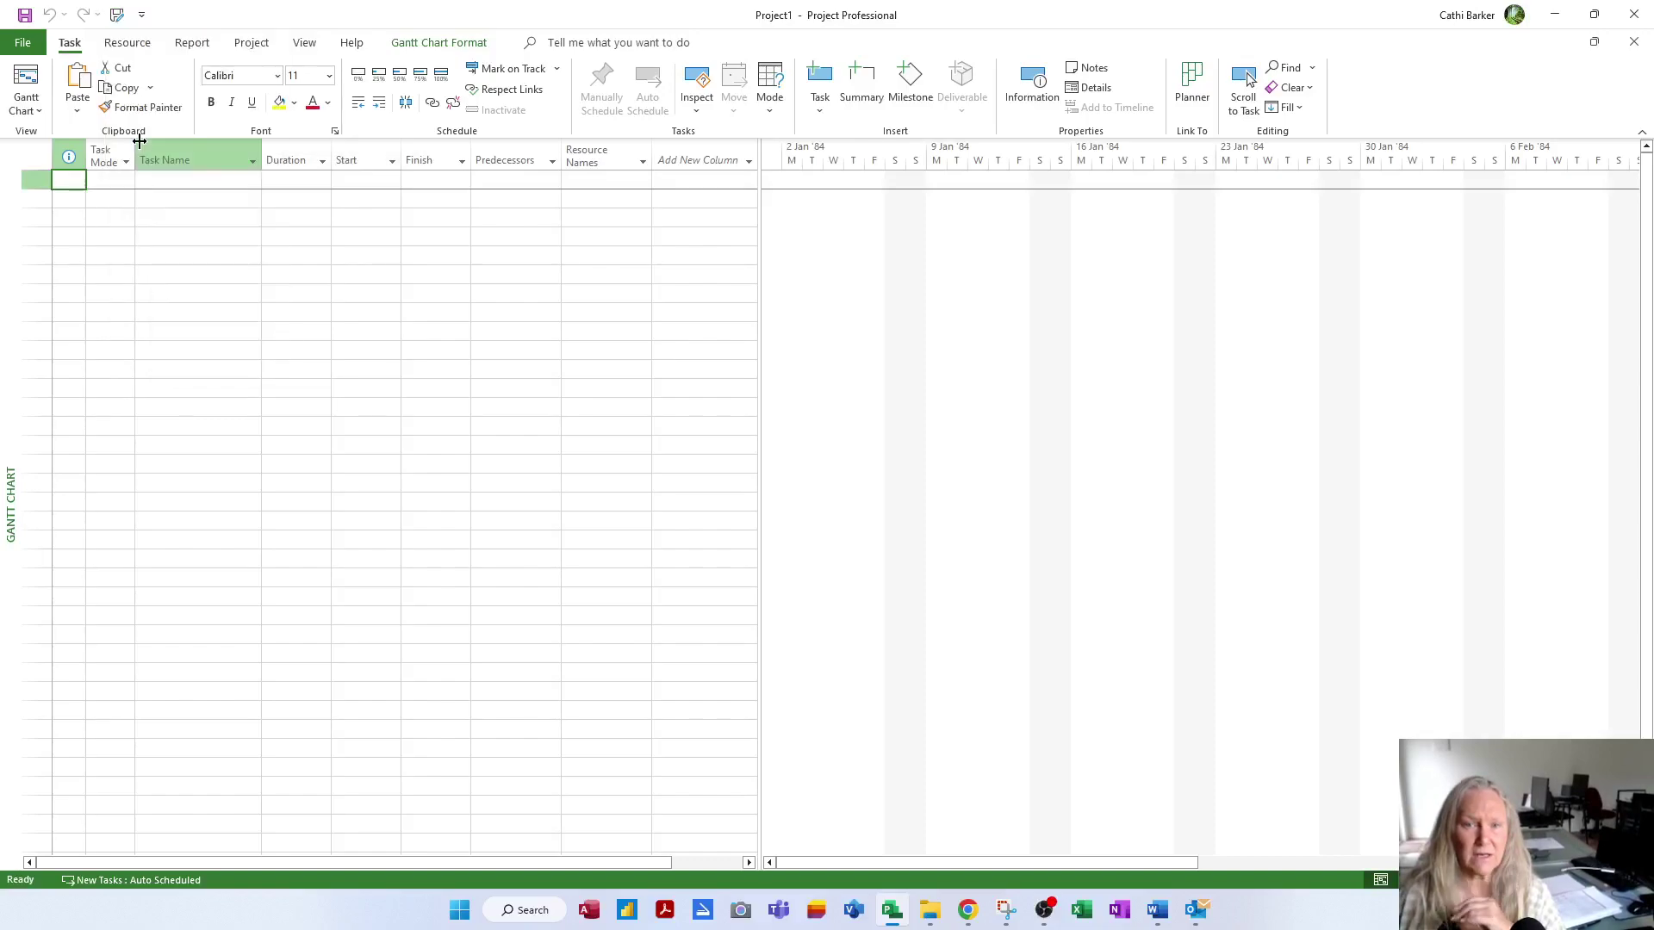
click(117, 15)
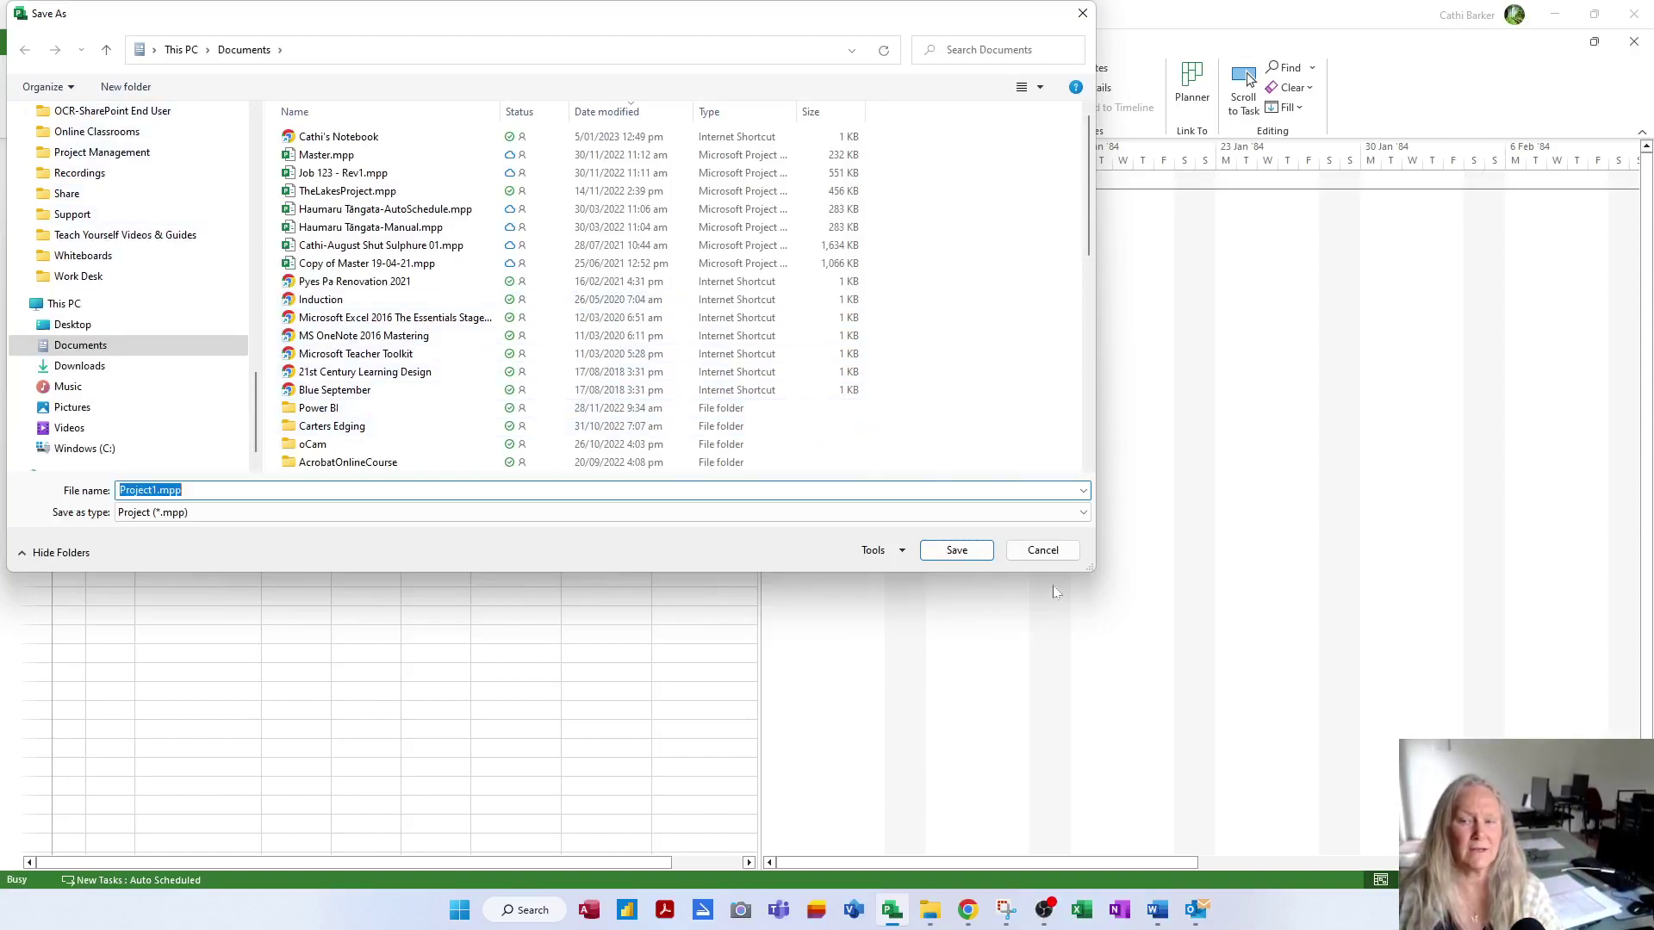
click(1043, 550)
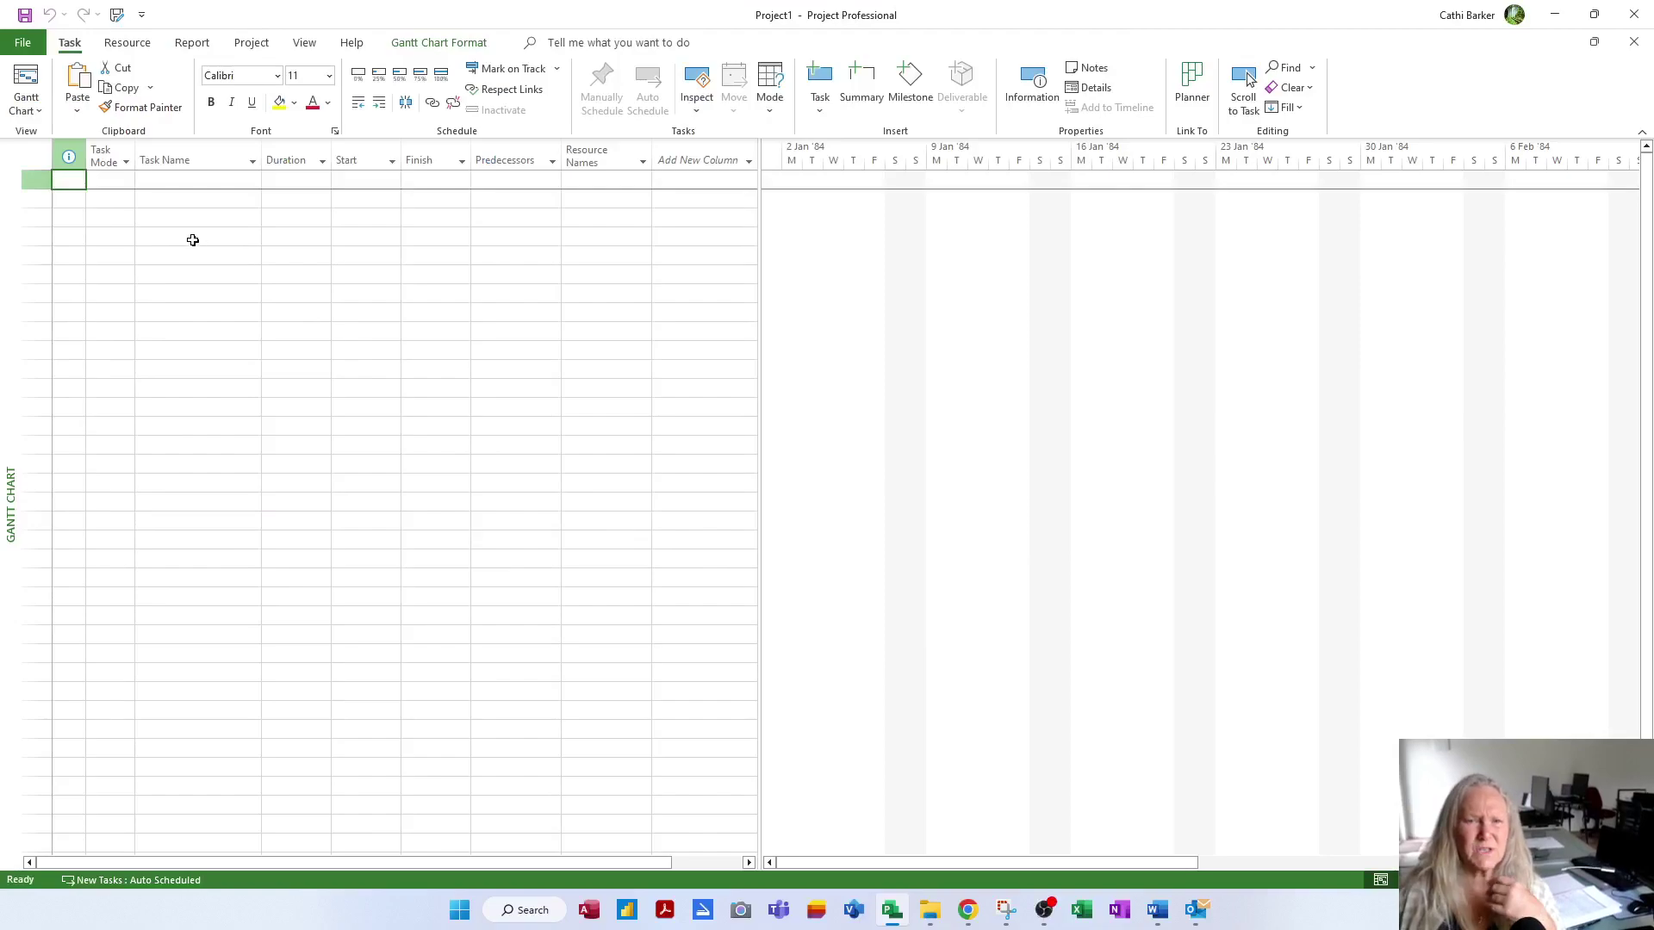
Step: Browse for a save location through the file commands, cancel without saving, and return to the project
click(22, 43)
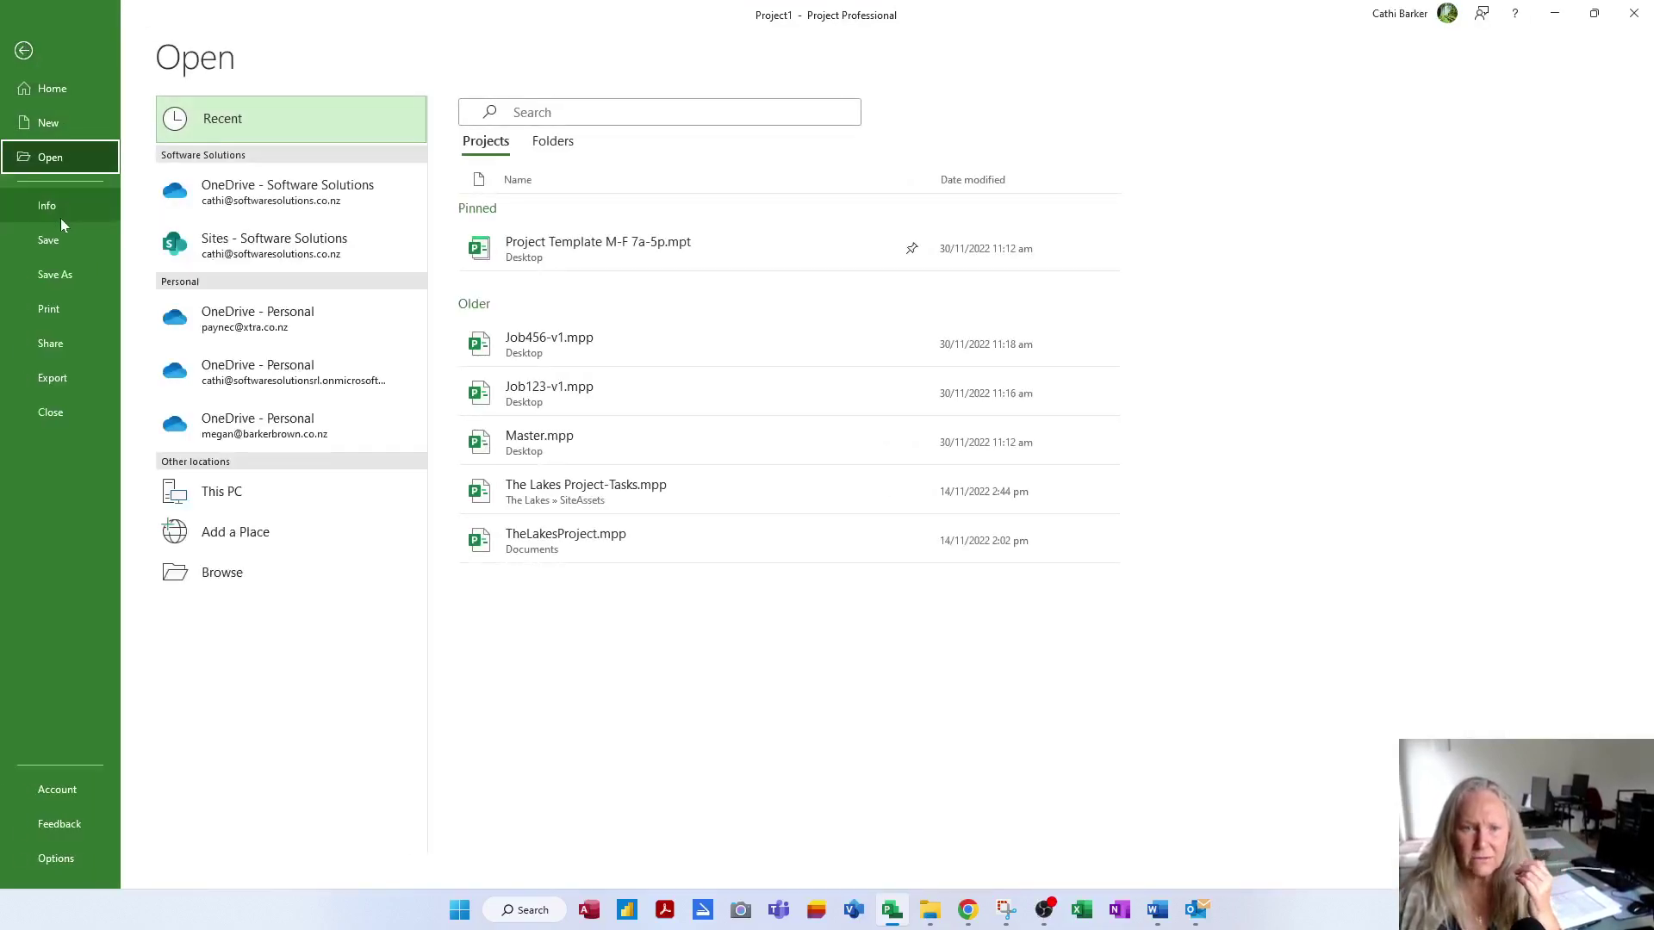
click(52, 274)
click(247, 579)
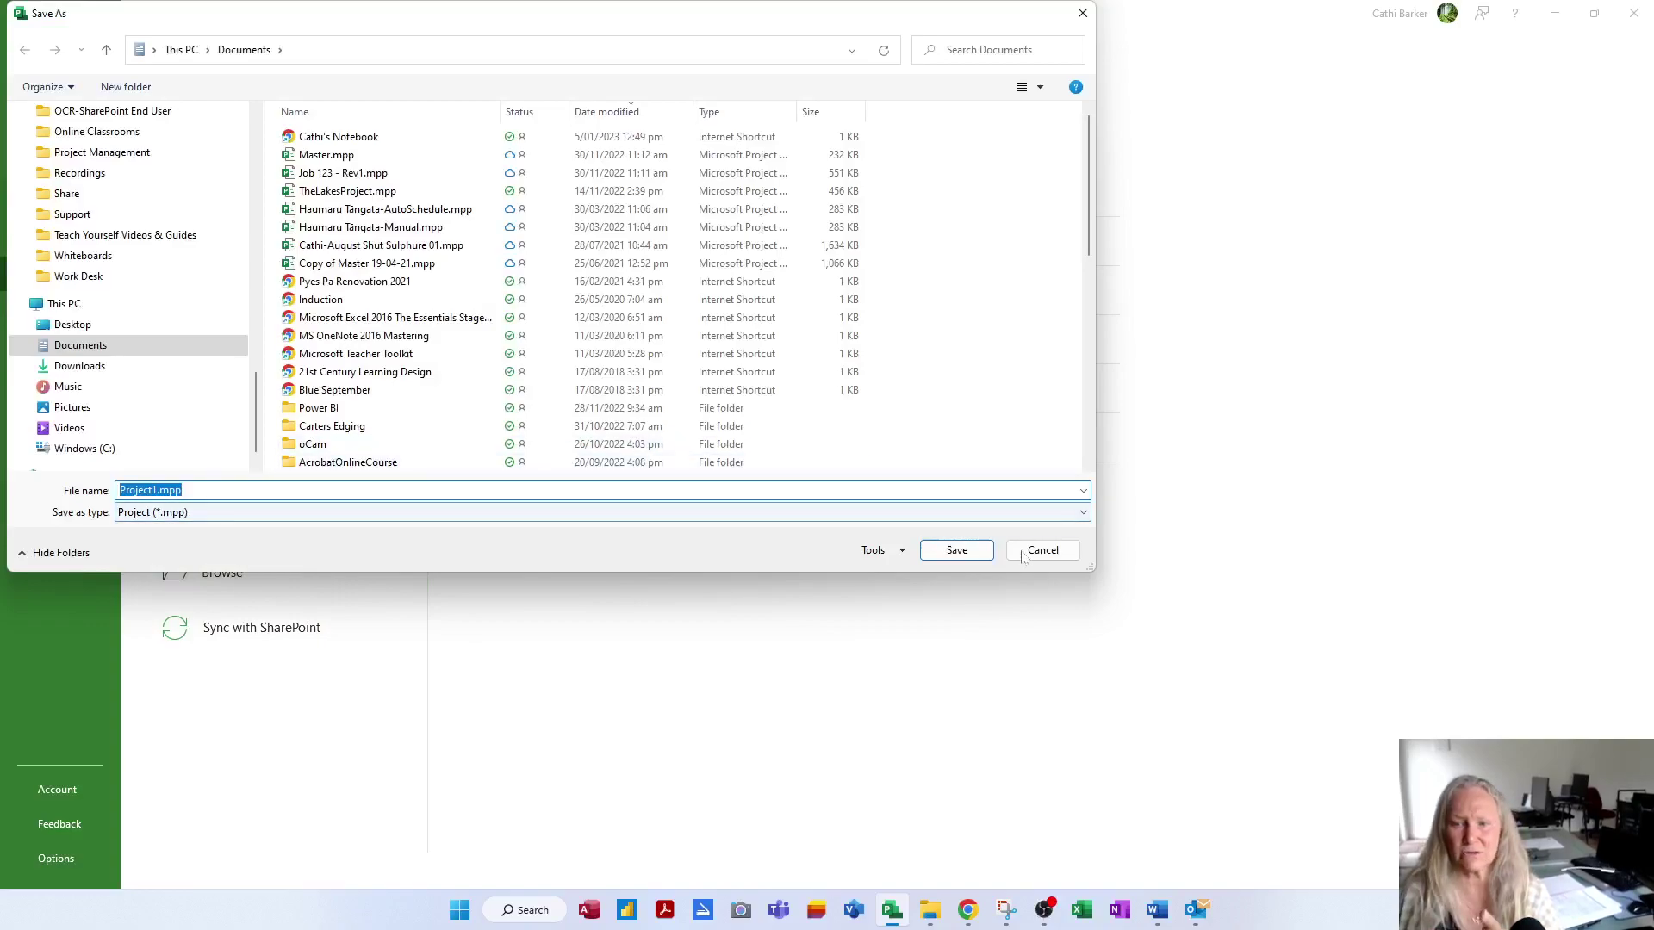
key(Escape)
click(24, 57)
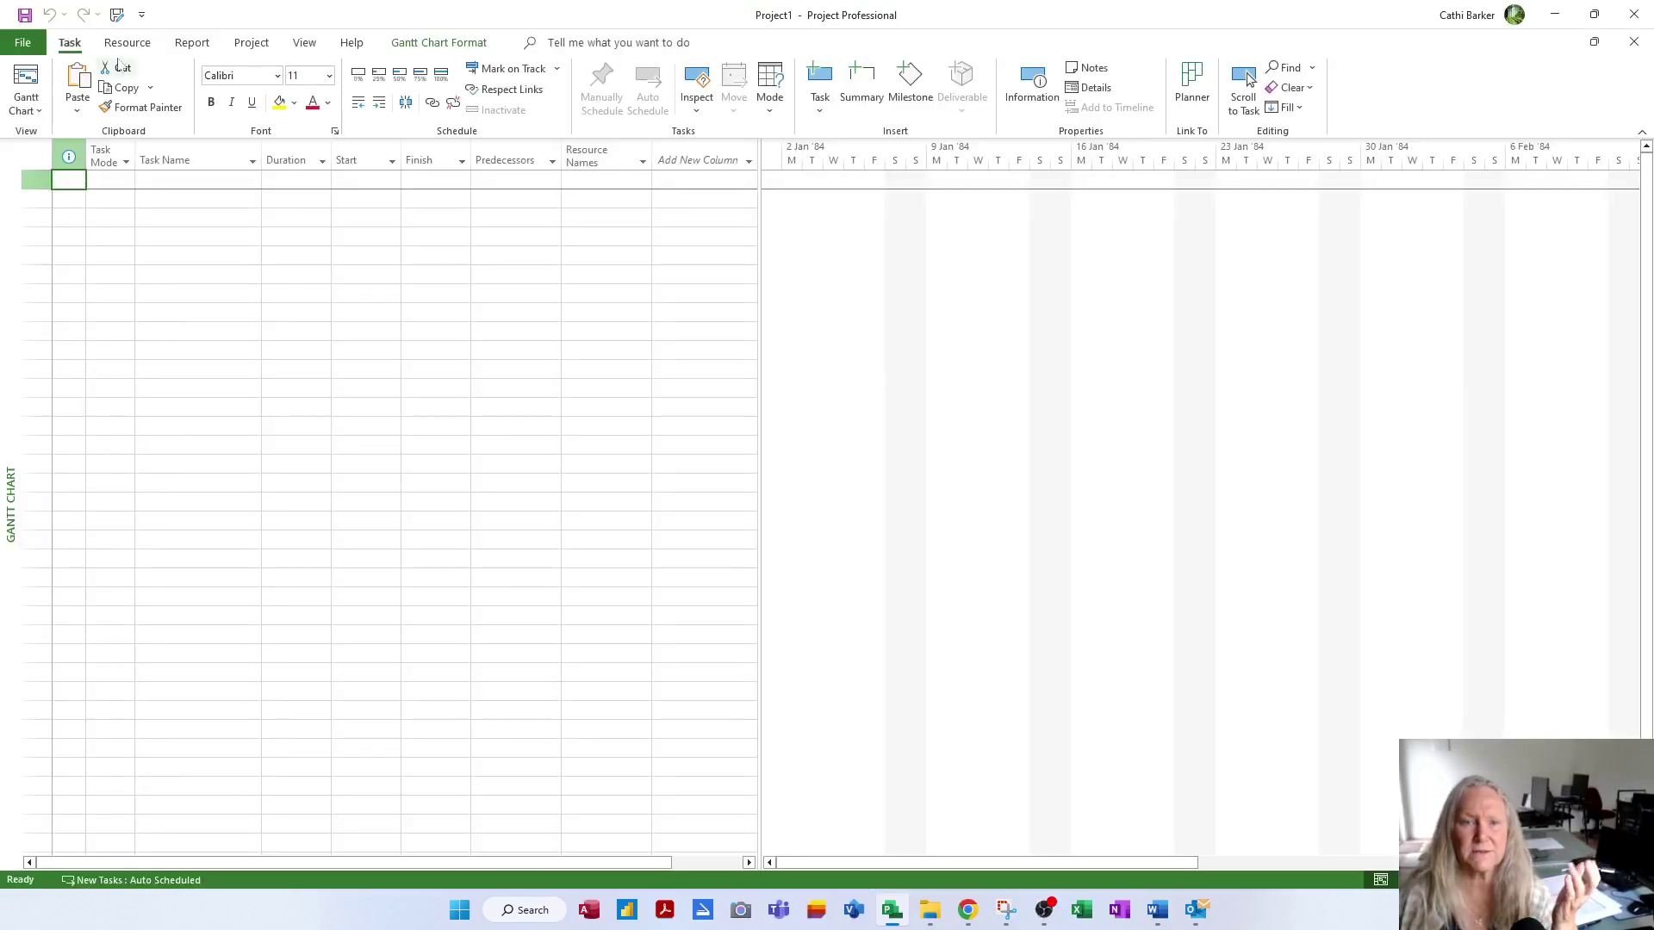
Step: Add the Email command to the Quick Access Toolbar and try it out, closing the new message unsent
click(142, 15)
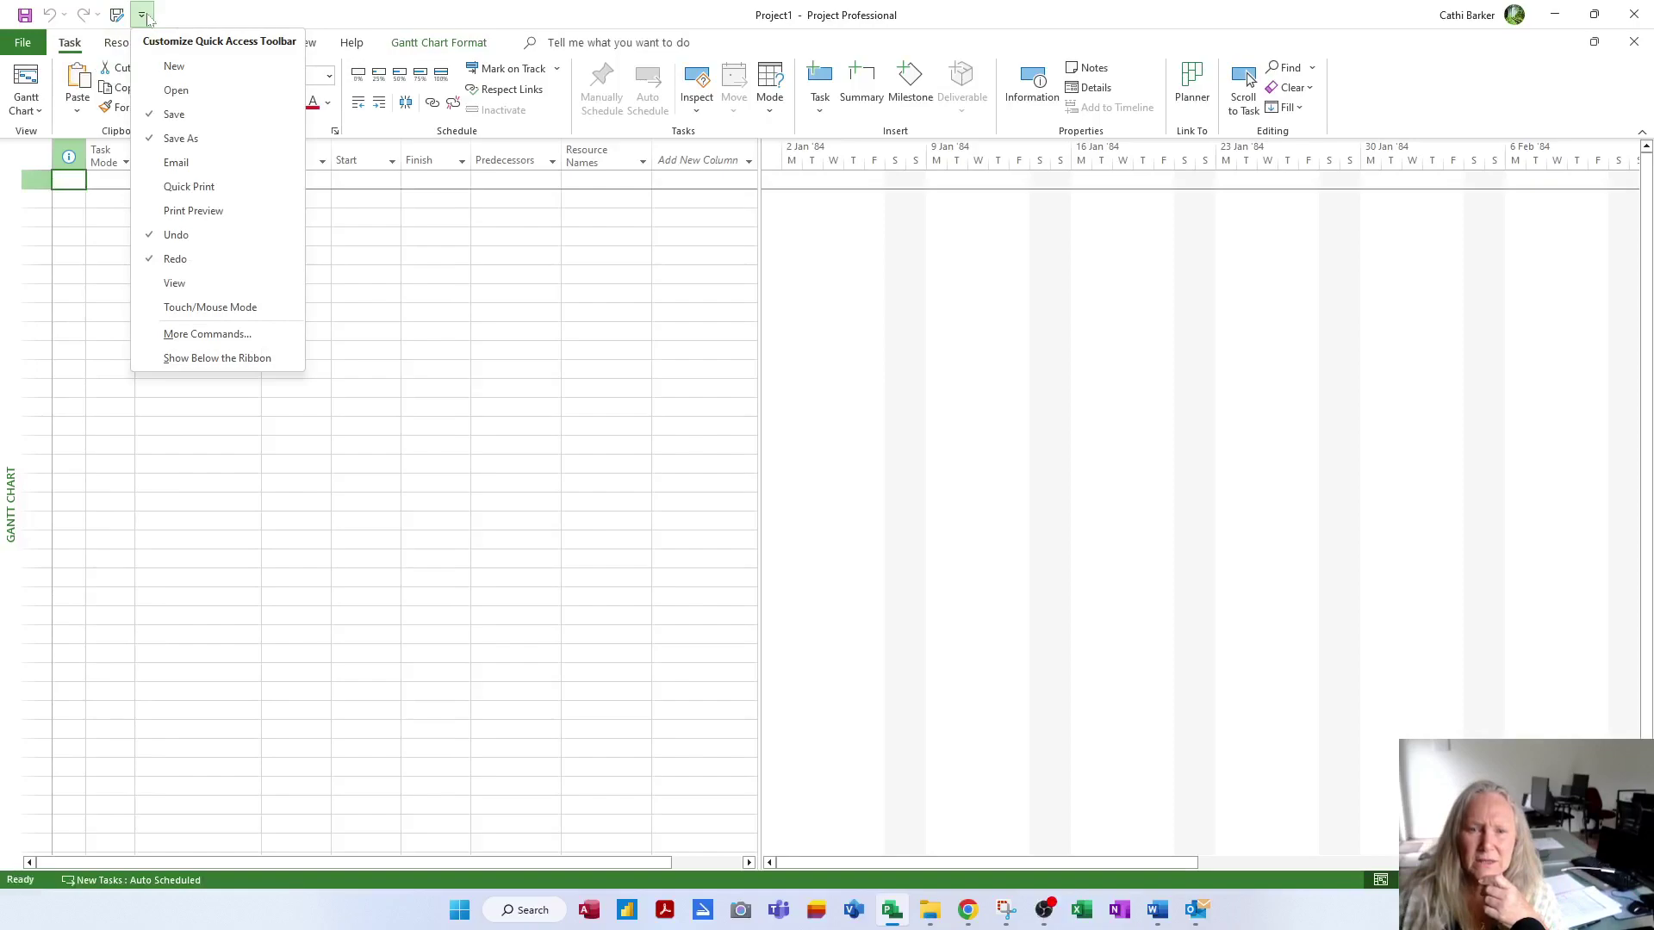
click(175, 164)
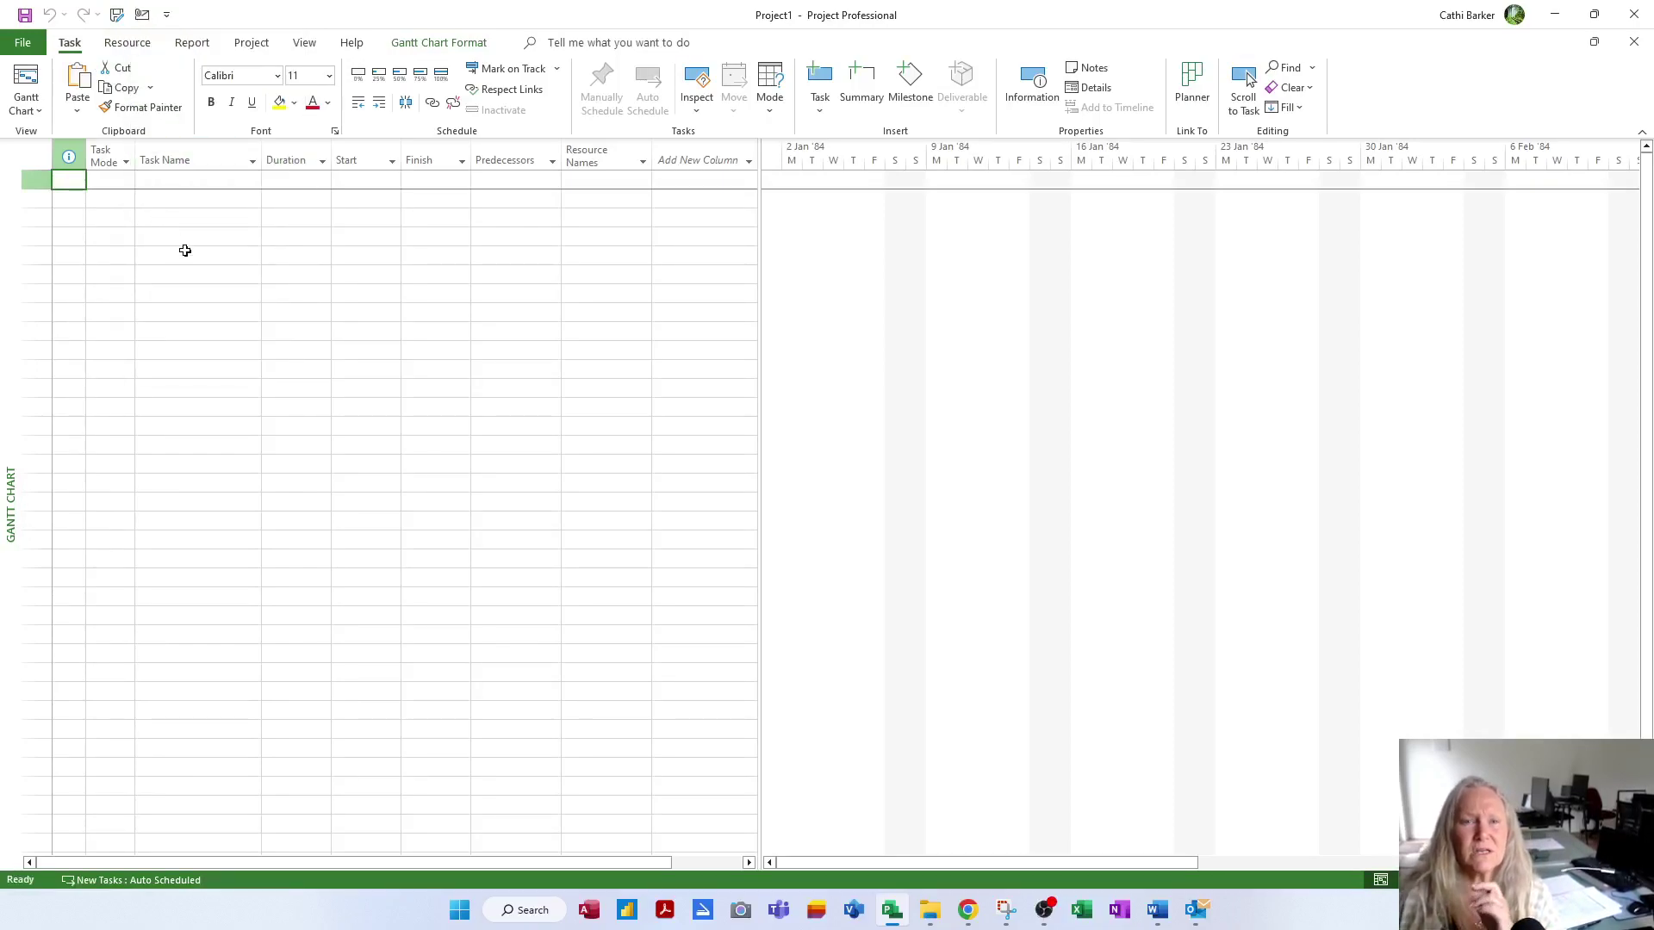
click(141, 15)
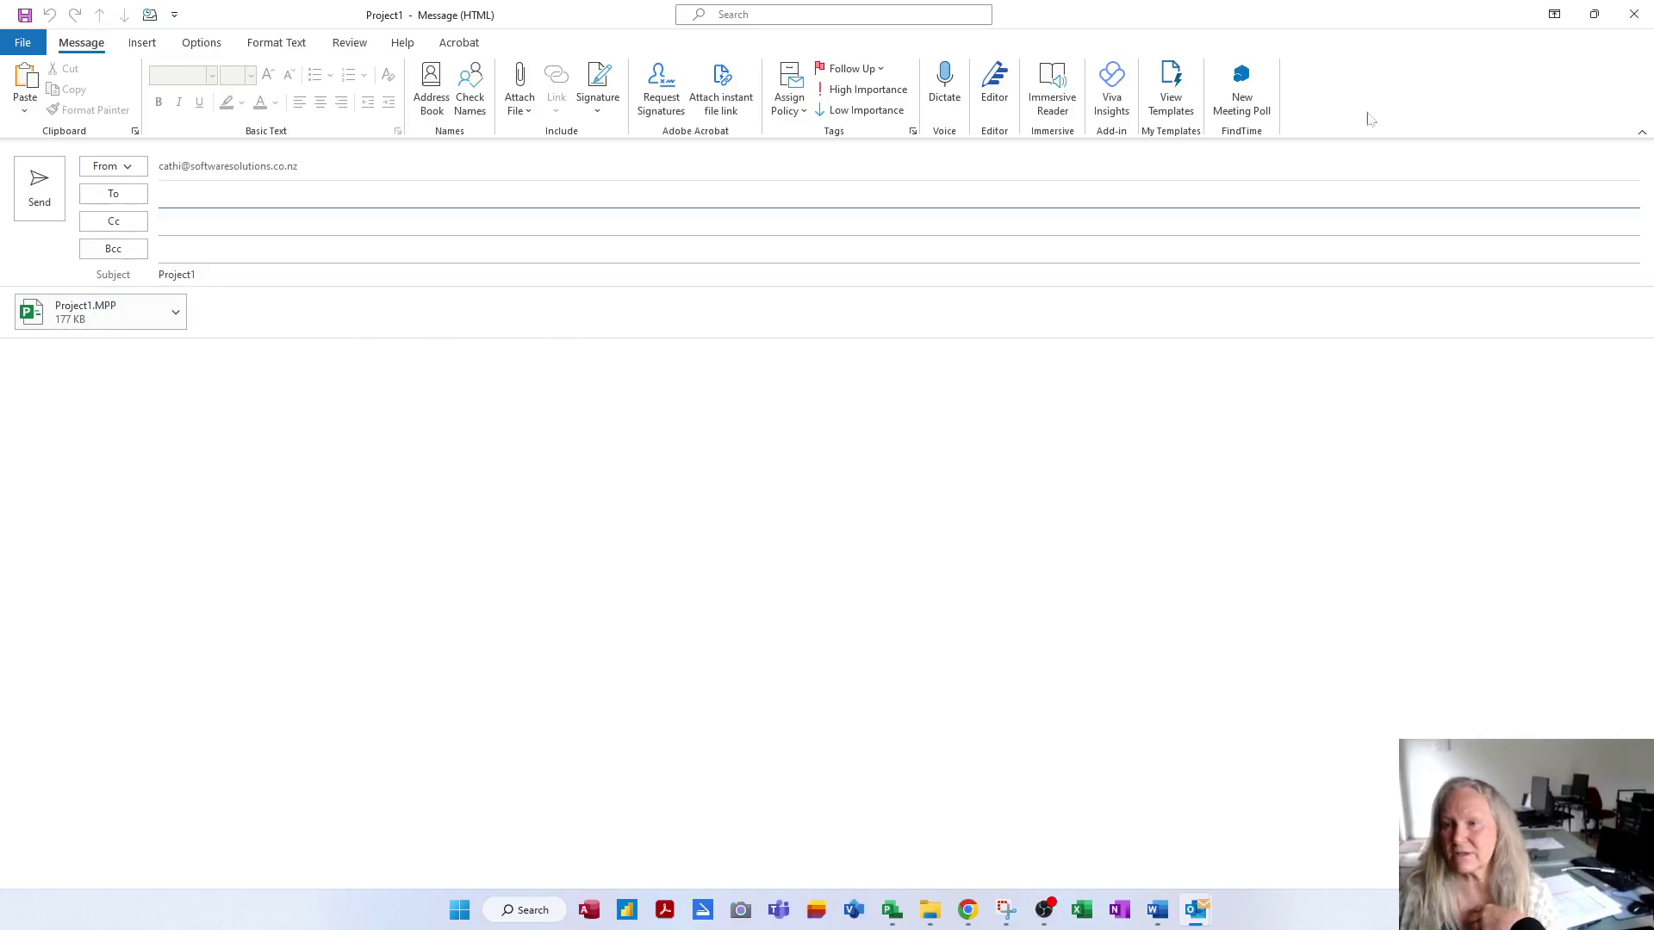
click(1638, 15)
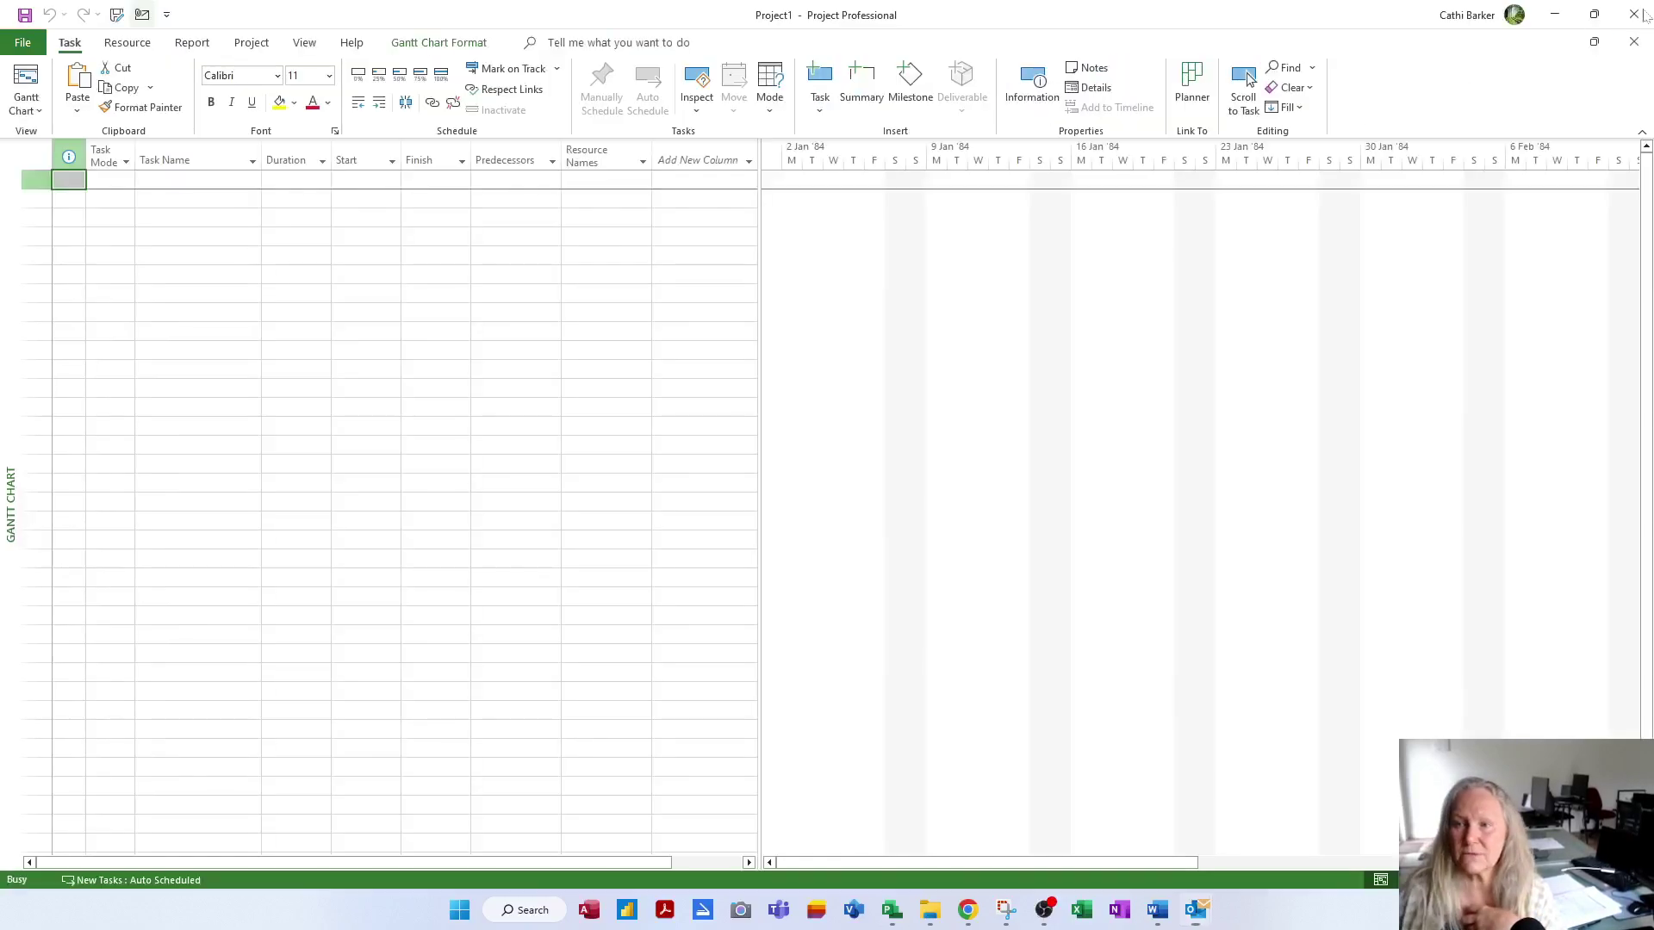
Step: Add Print Preview and the View selector to the Quick Access Toolbar, and check the selector's list of views
click(167, 14)
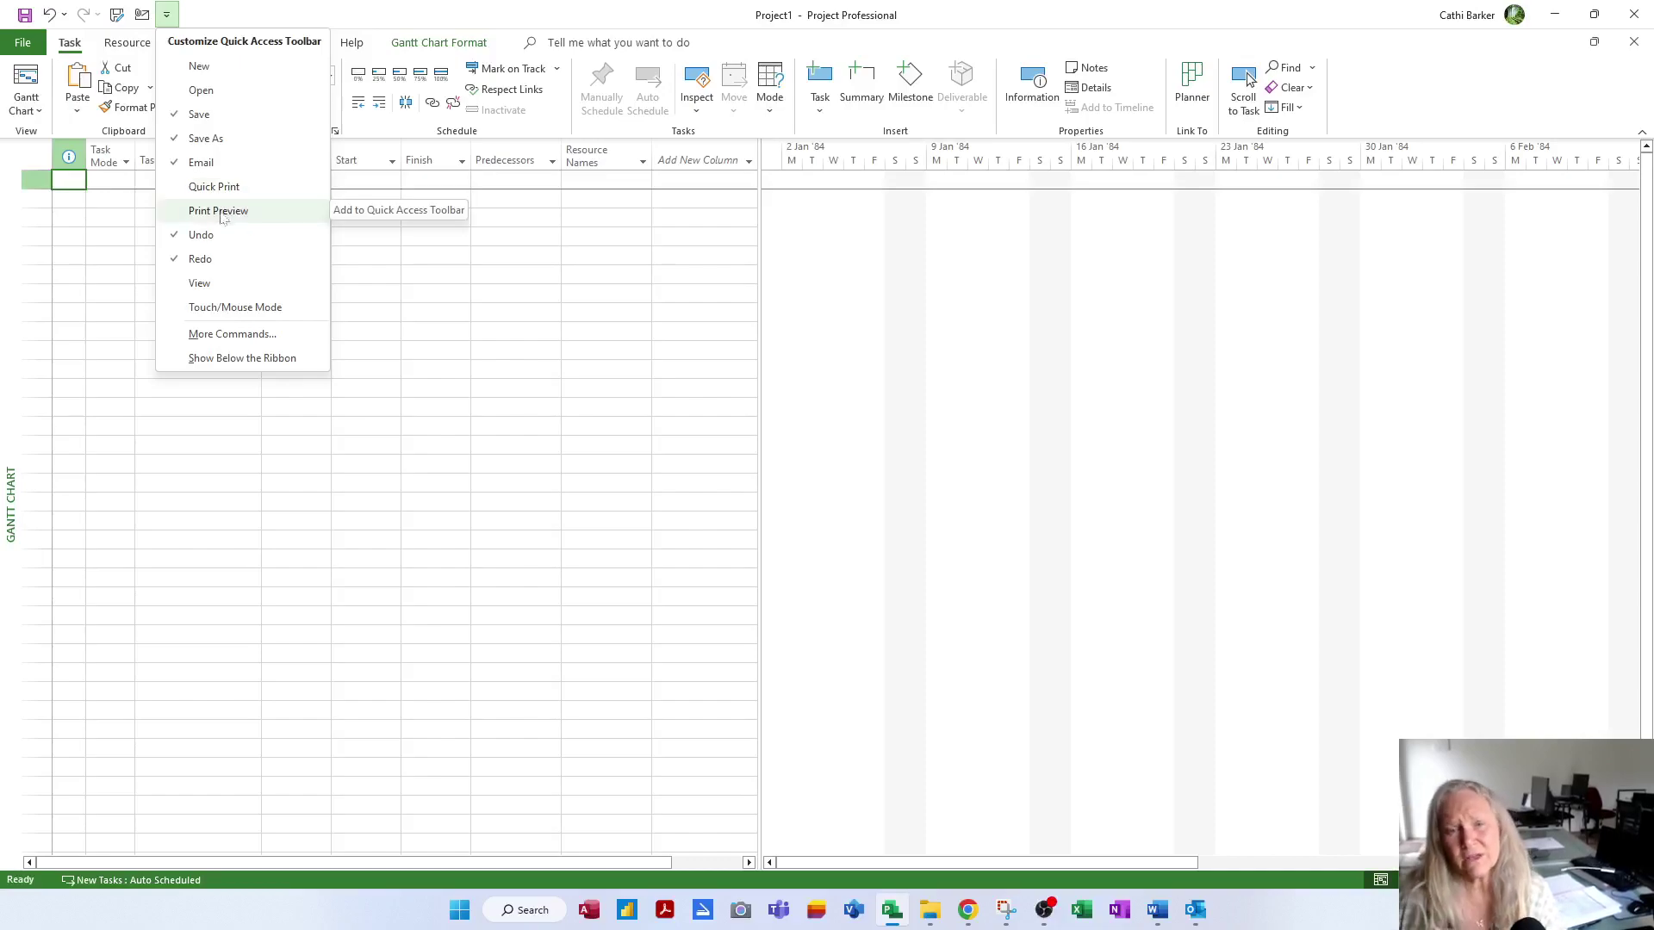
key(Escape)
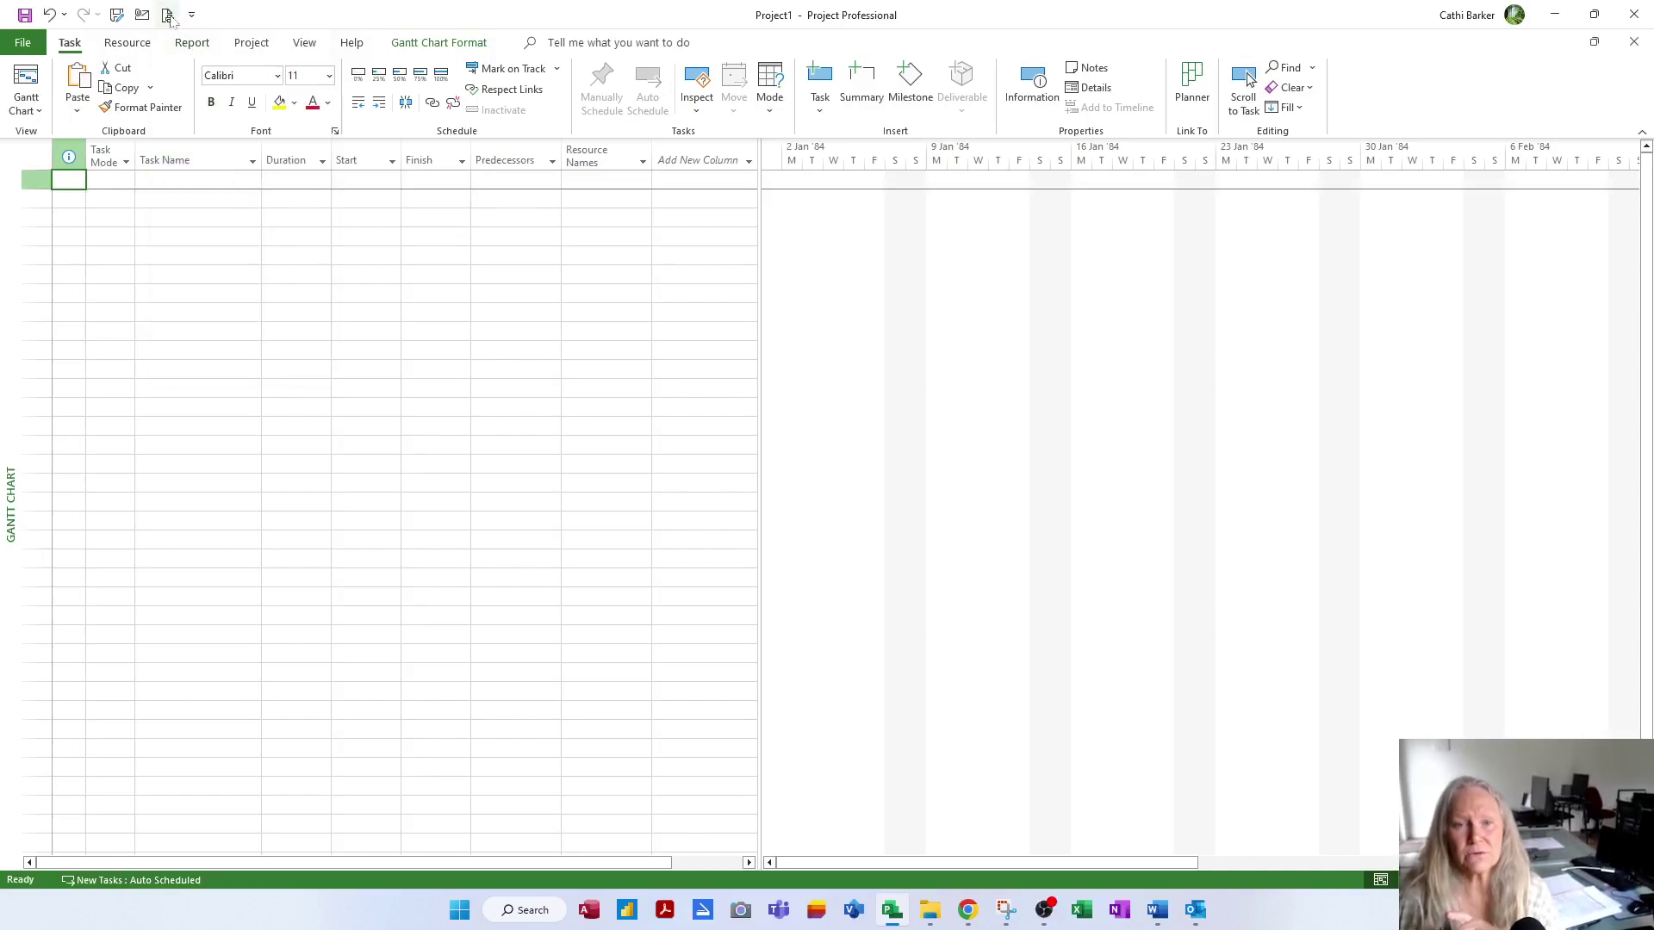
click(191, 16)
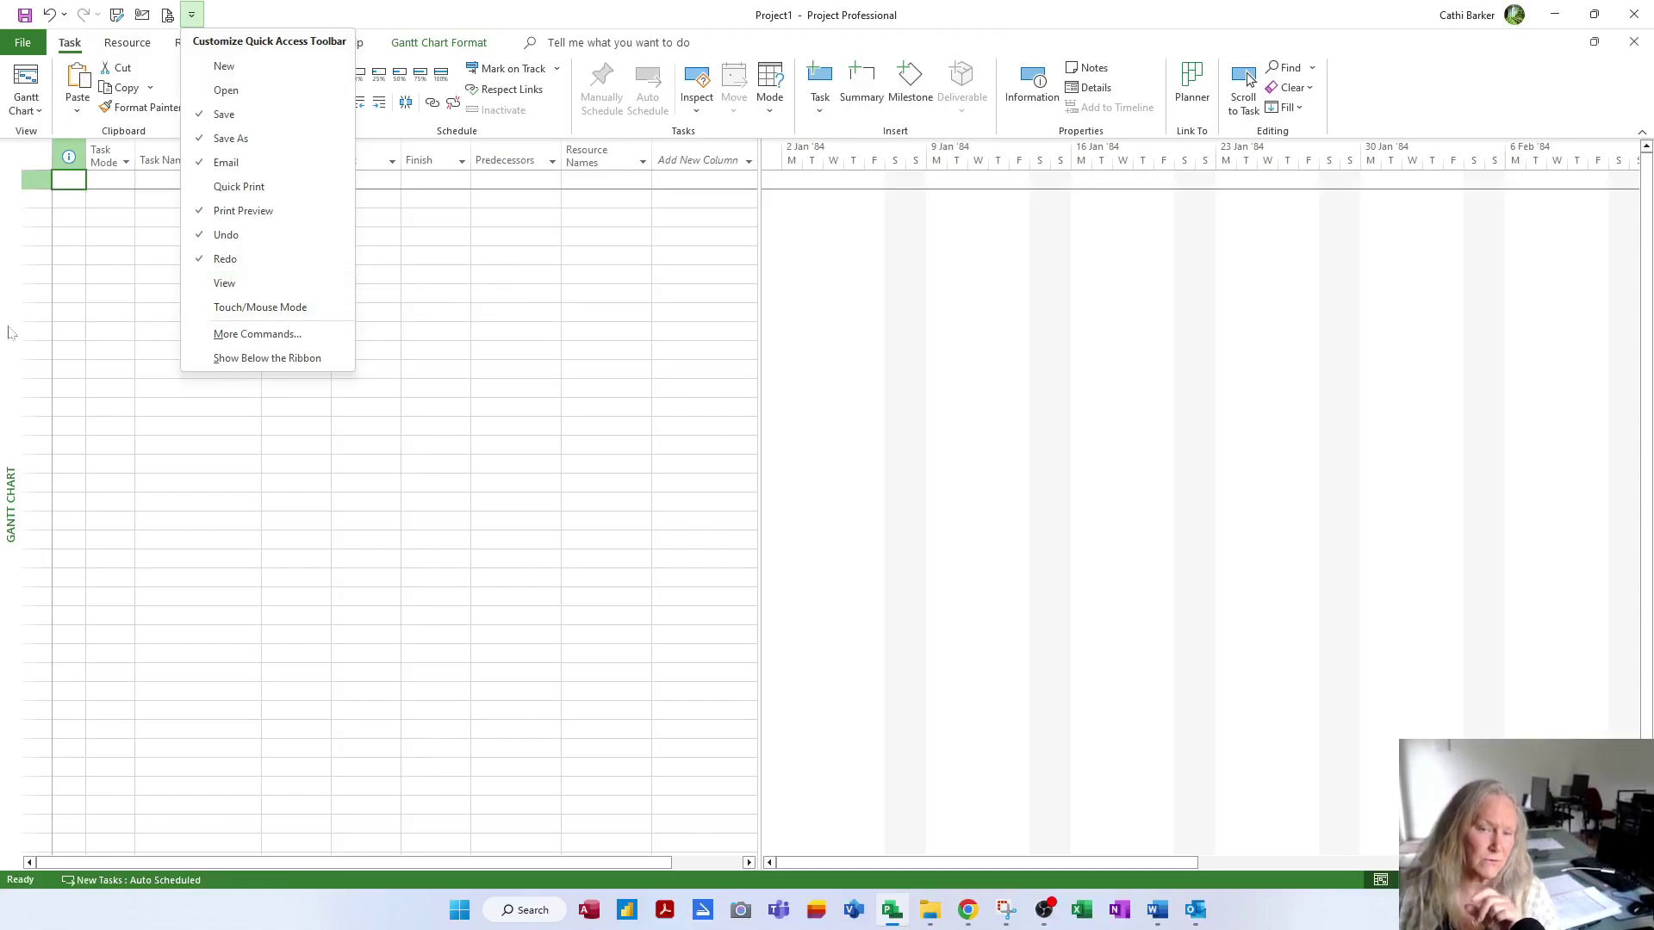
click(227, 290)
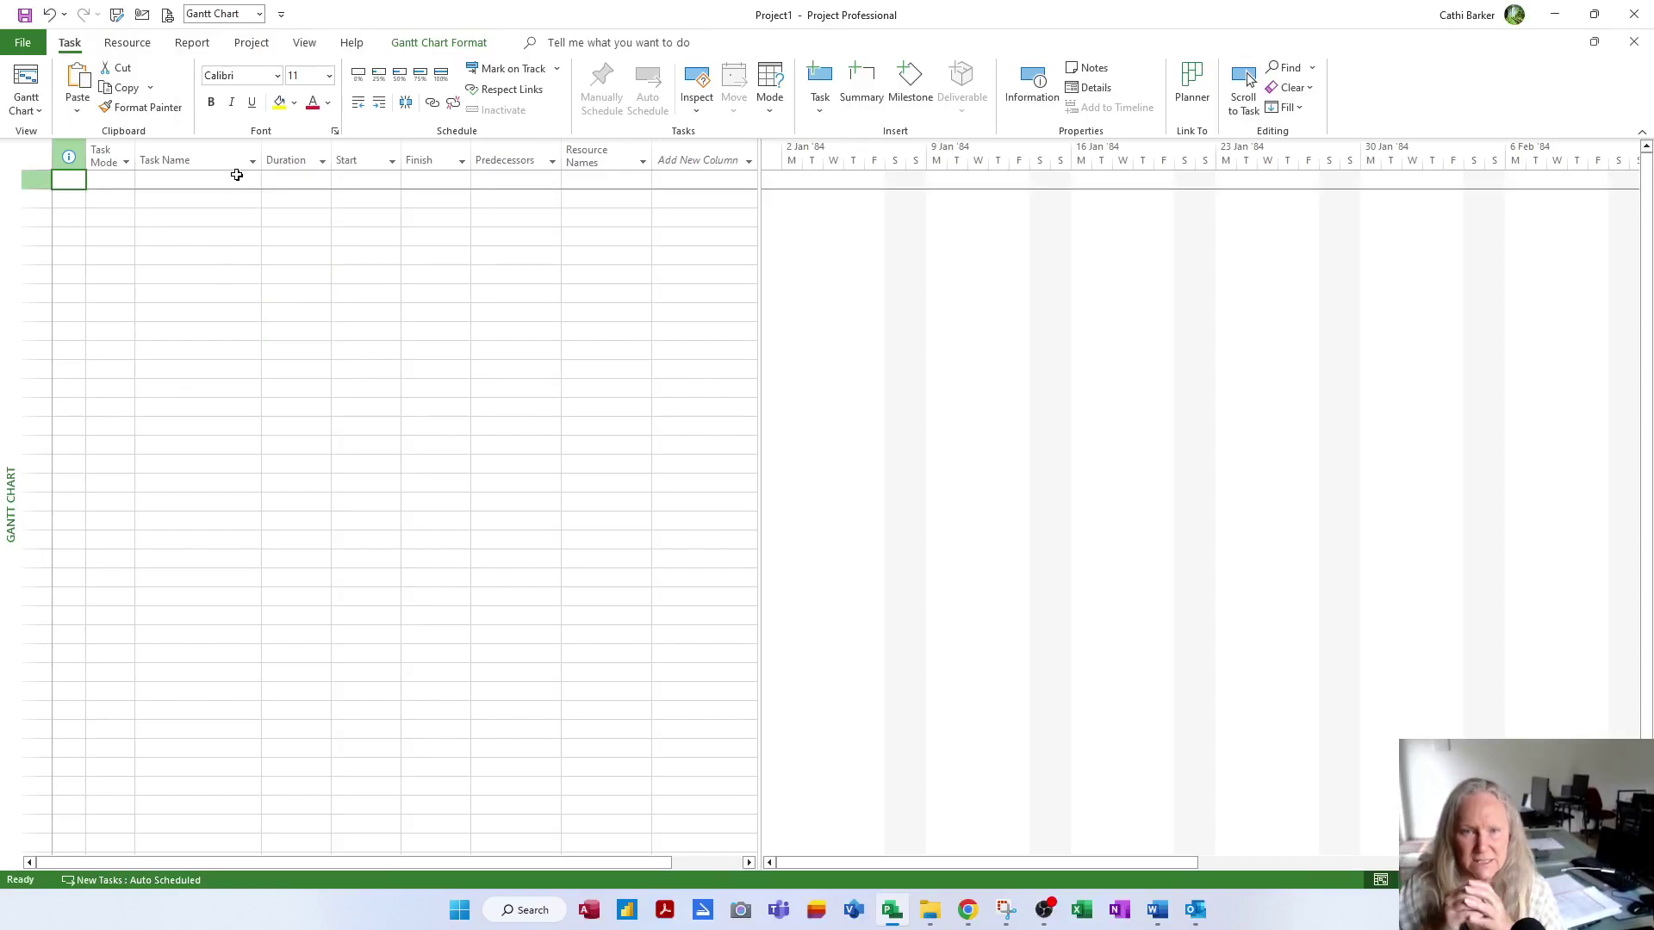
click(260, 15)
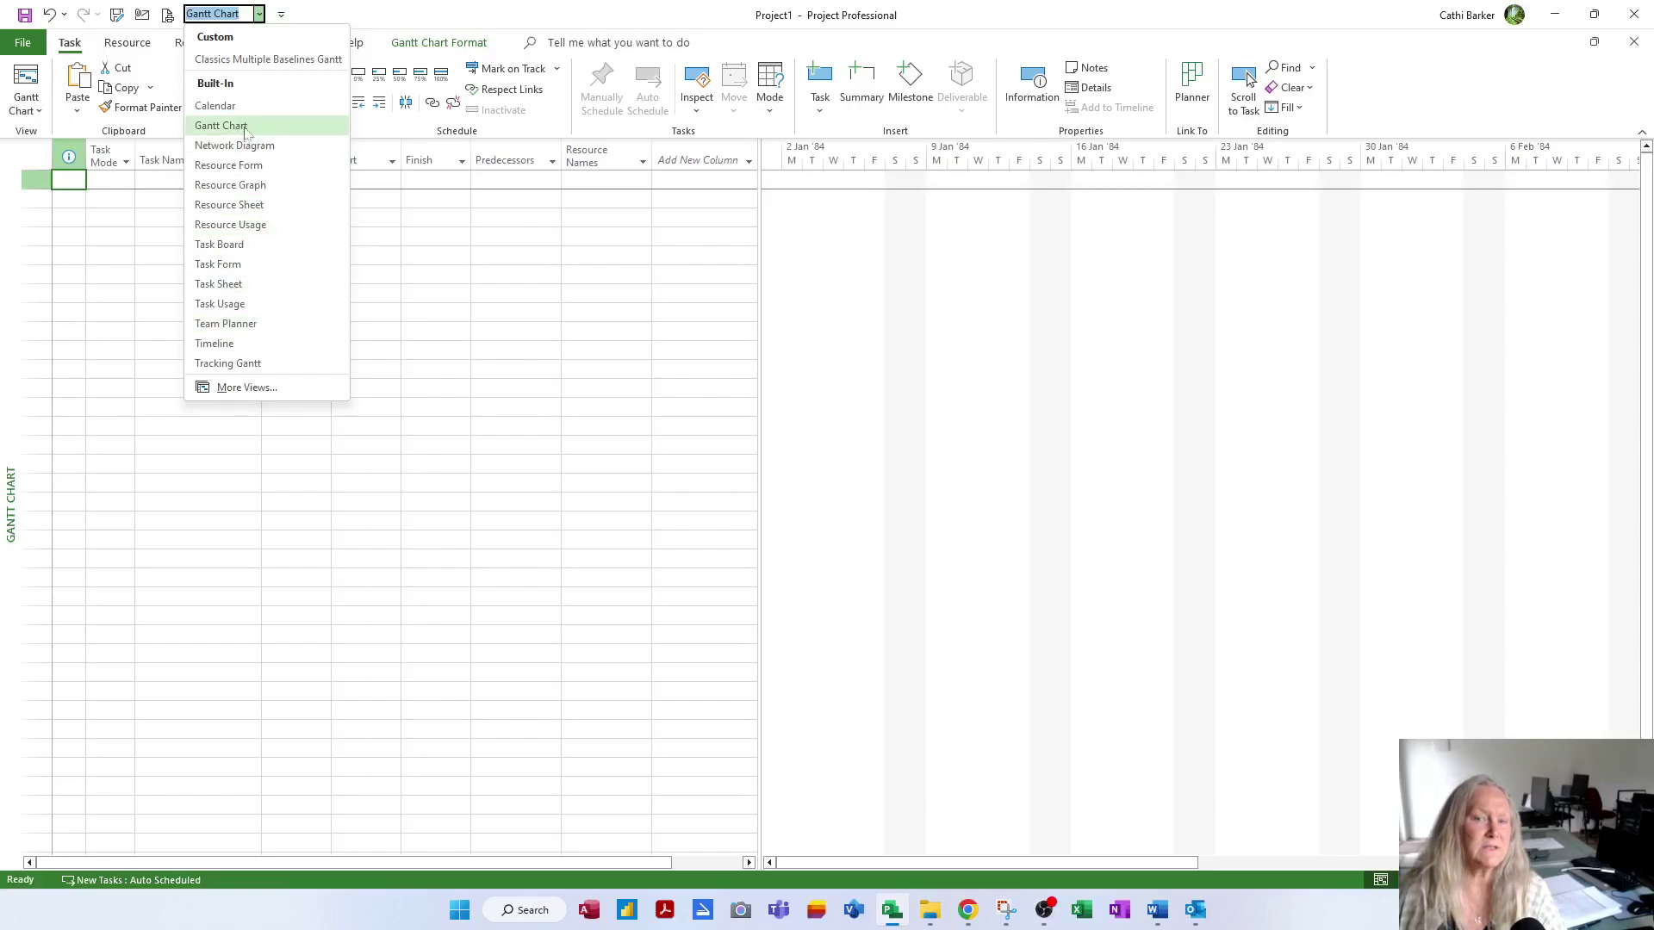
click(260, 14)
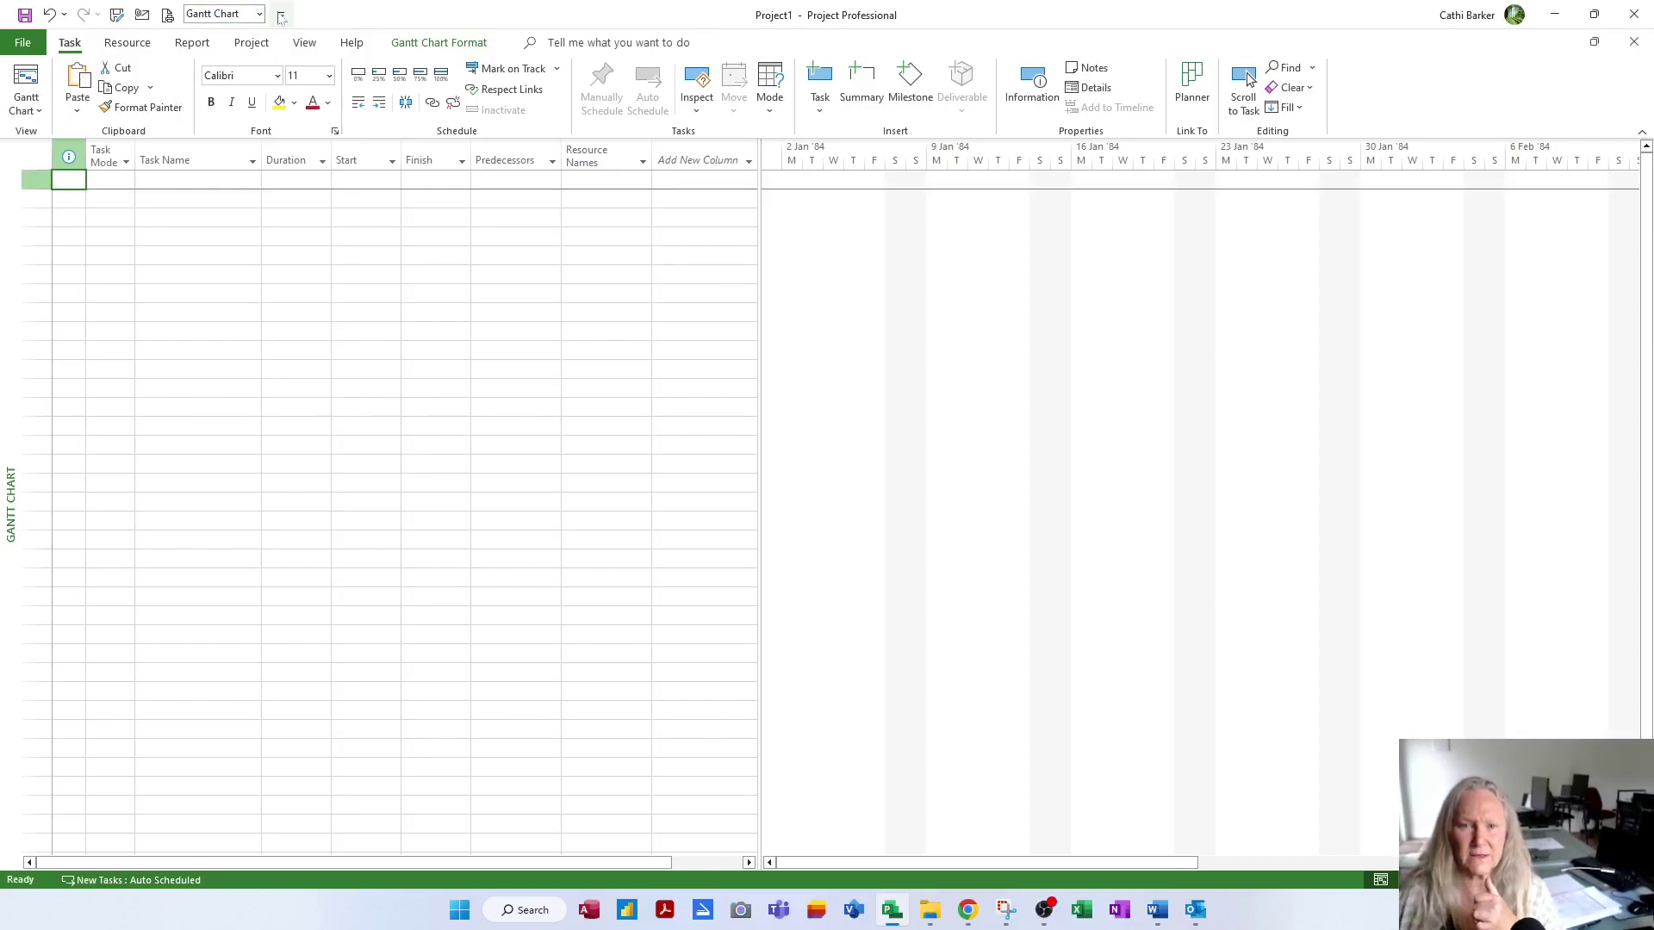
Step: Apply the built-in Entry table to the Gantt Chart view
double_click(69, 42)
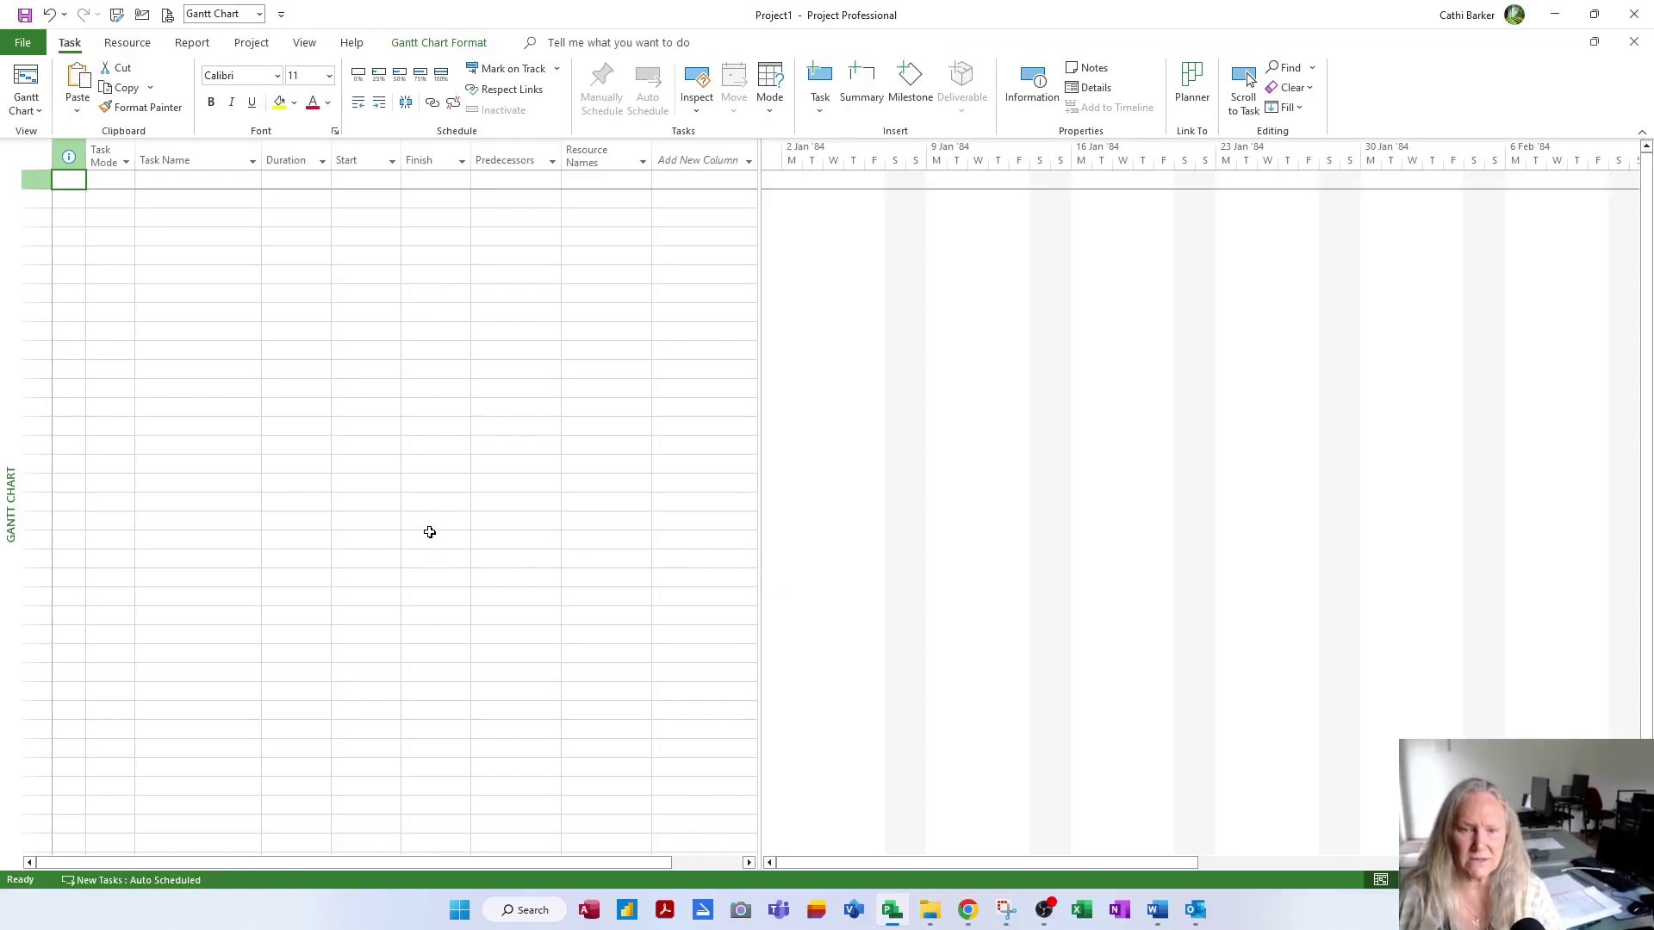
click(305, 44)
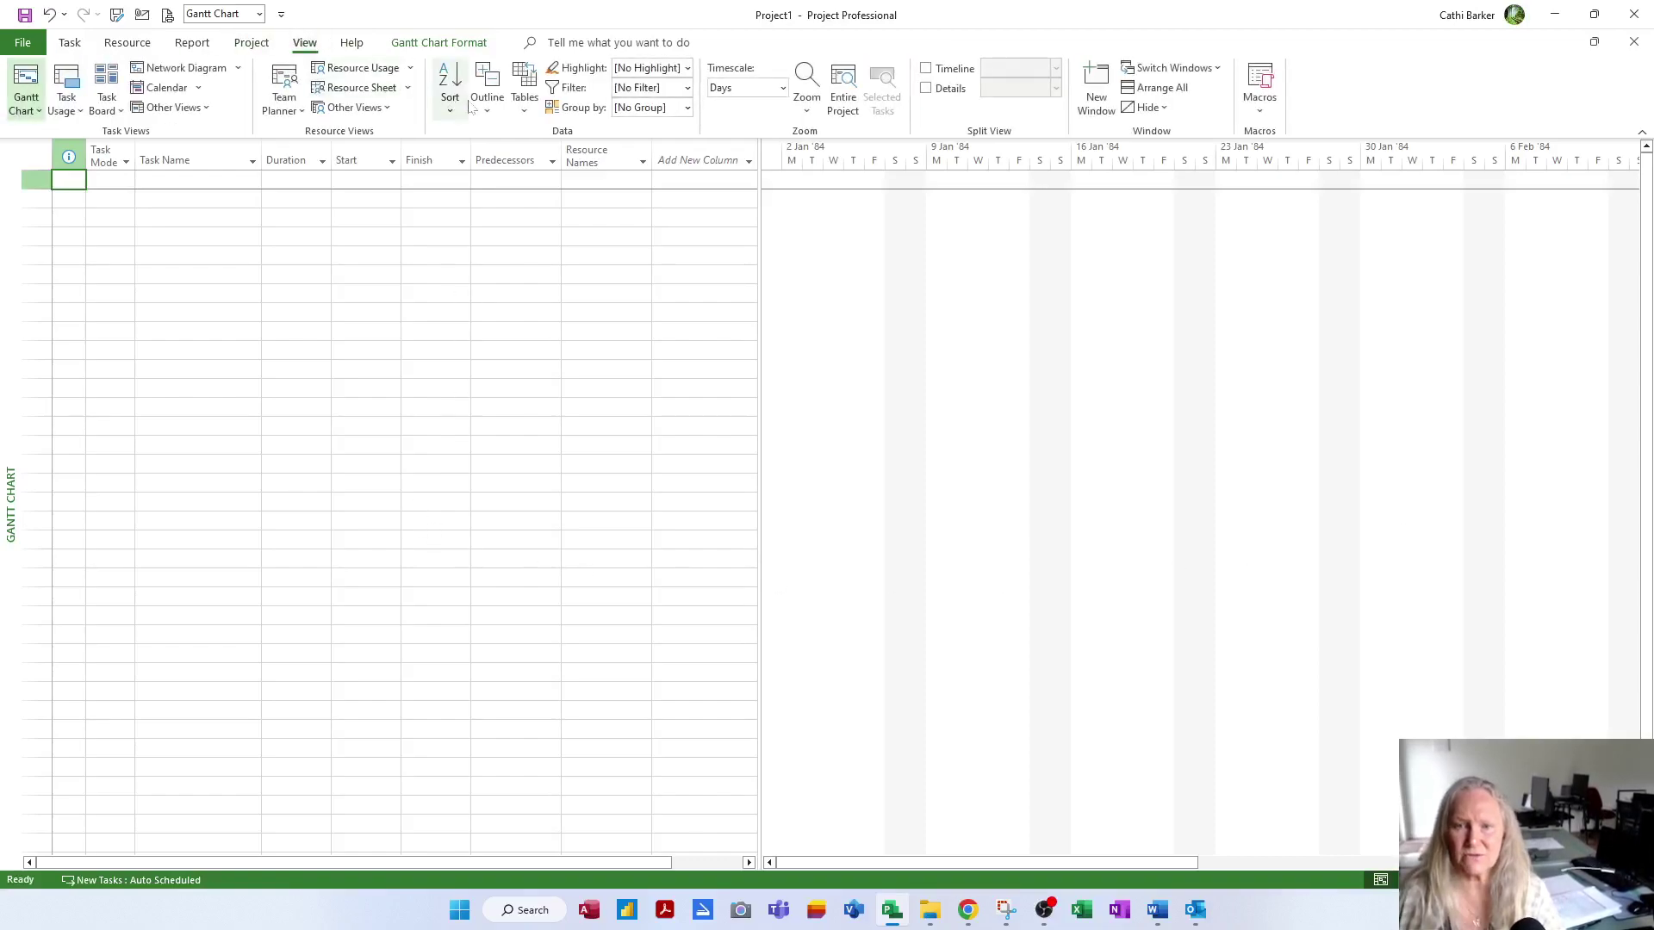
click(524, 90)
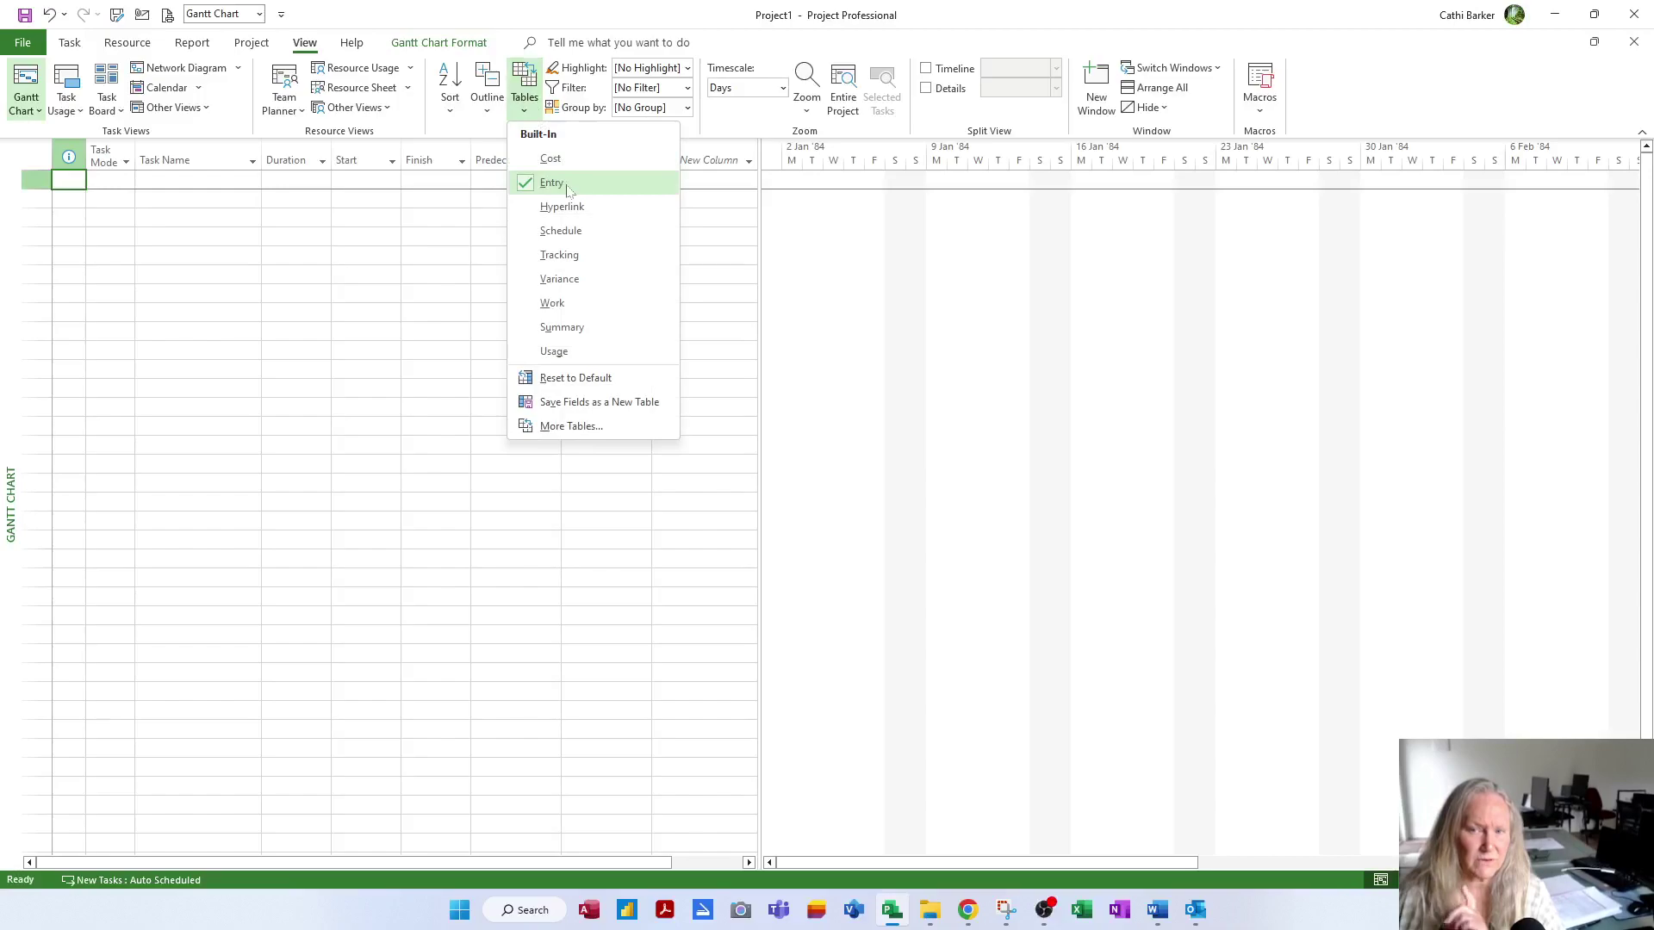
click(567, 184)
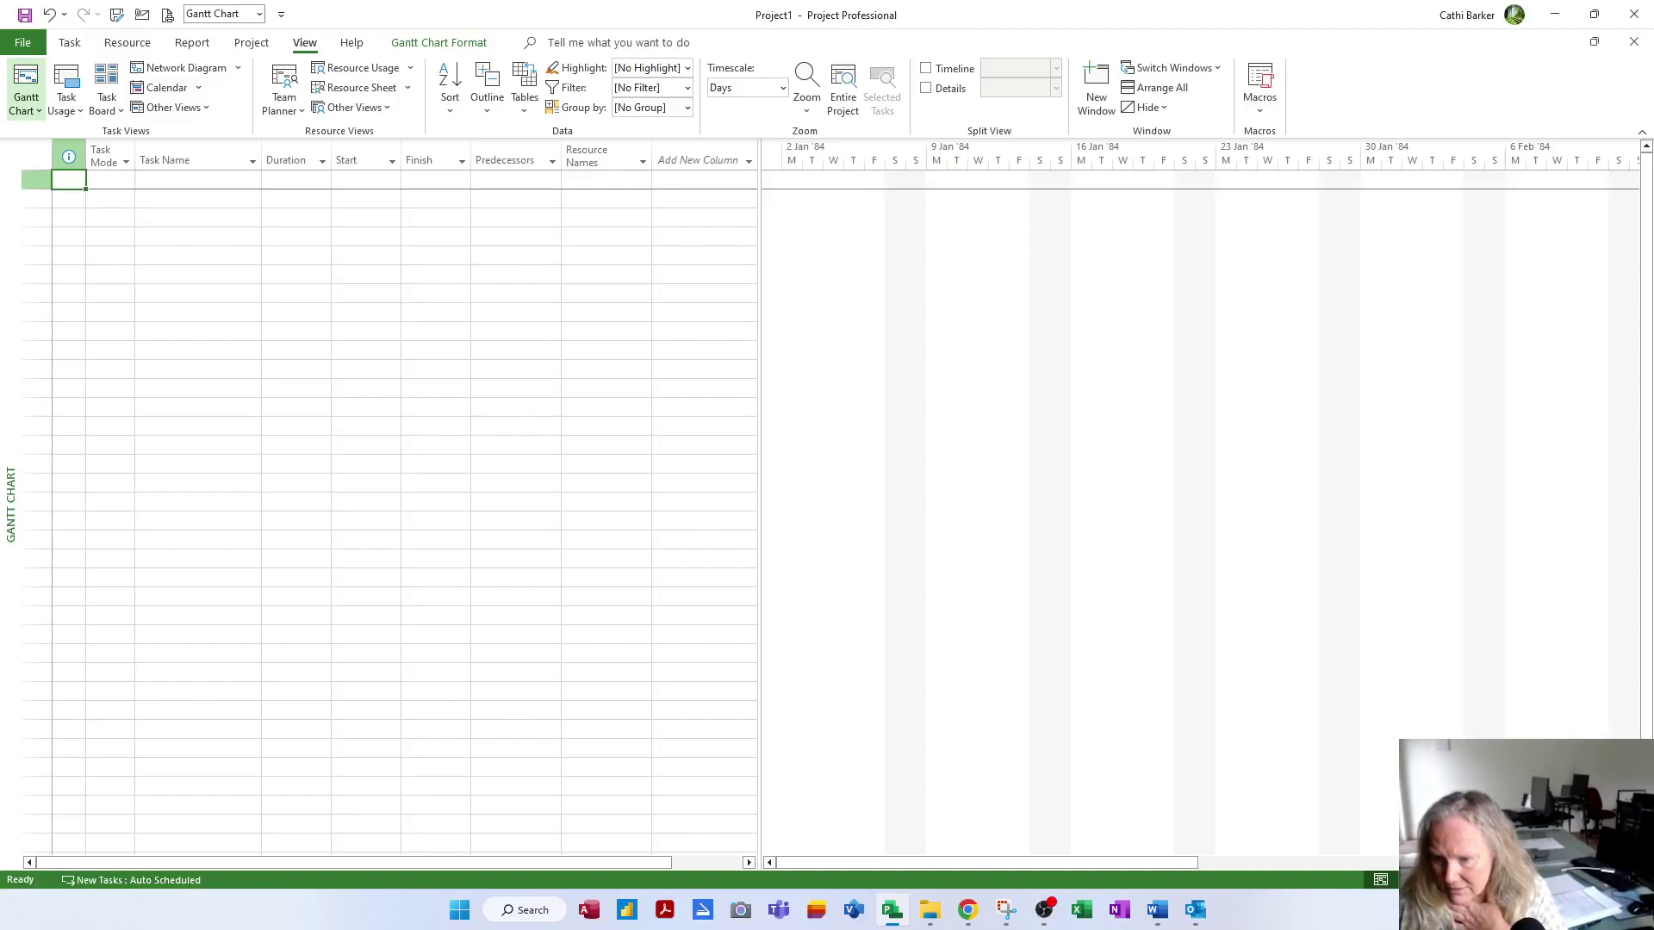
Step: Zoom the Gantt timescale out to months and back in to 5-day intervals, and check the available views
mouse_move(1573, 880)
mouse_down()
mouse_move(1596, 879)
mouse_move(1546, 879)
mouse_up()
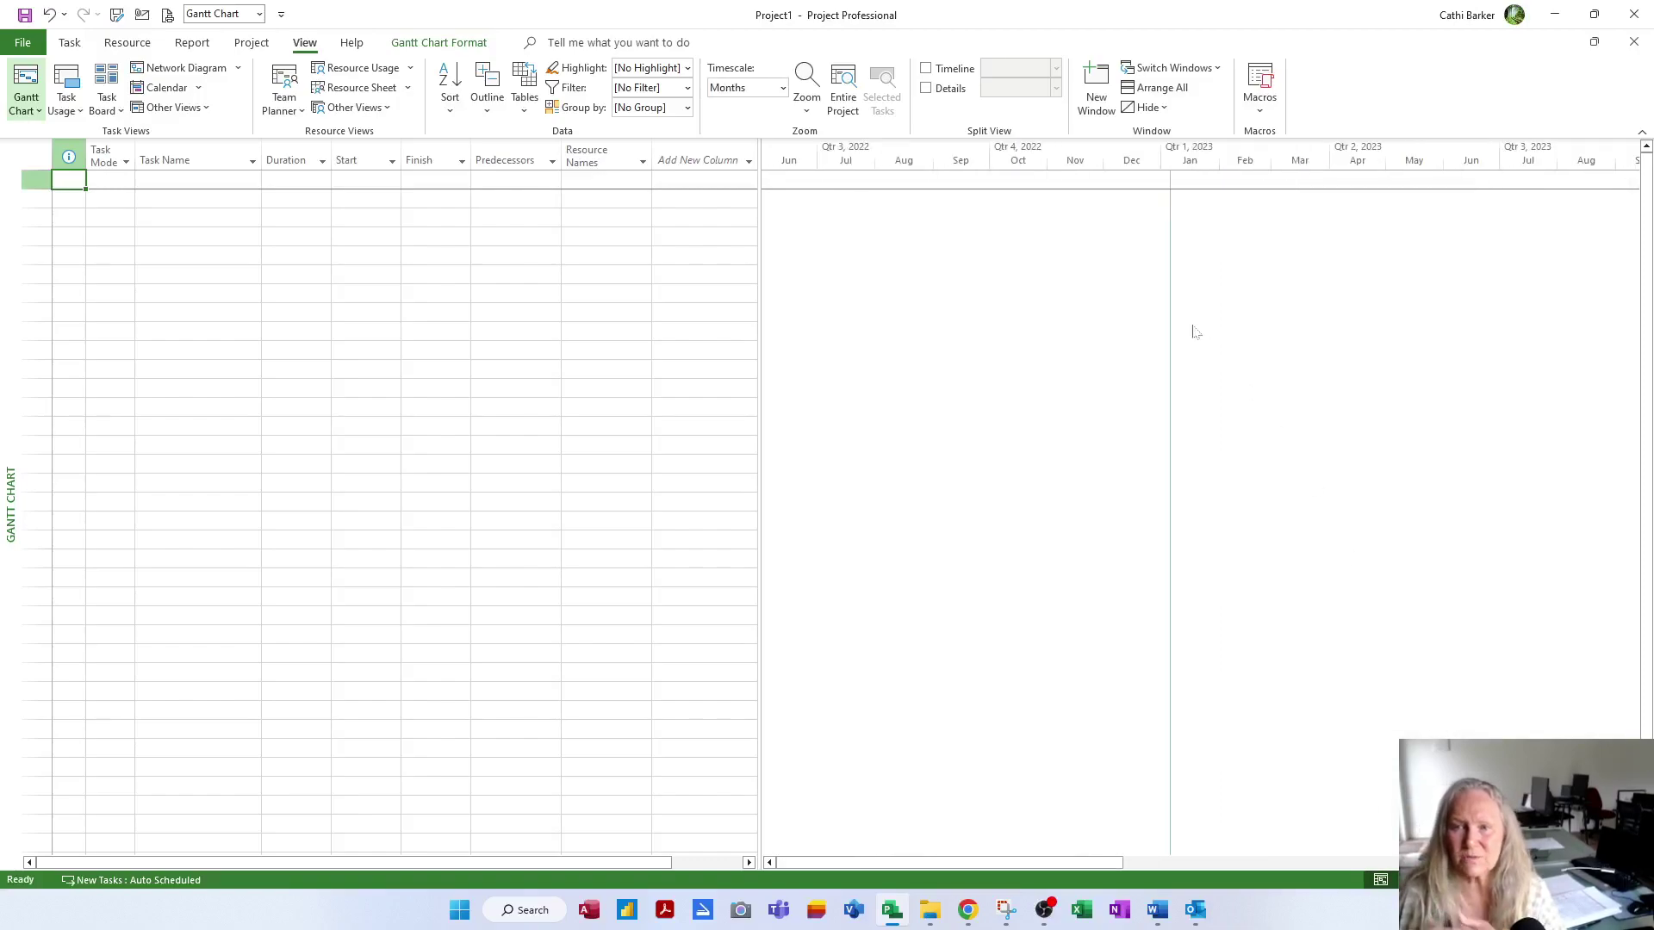
click(1640, 880)
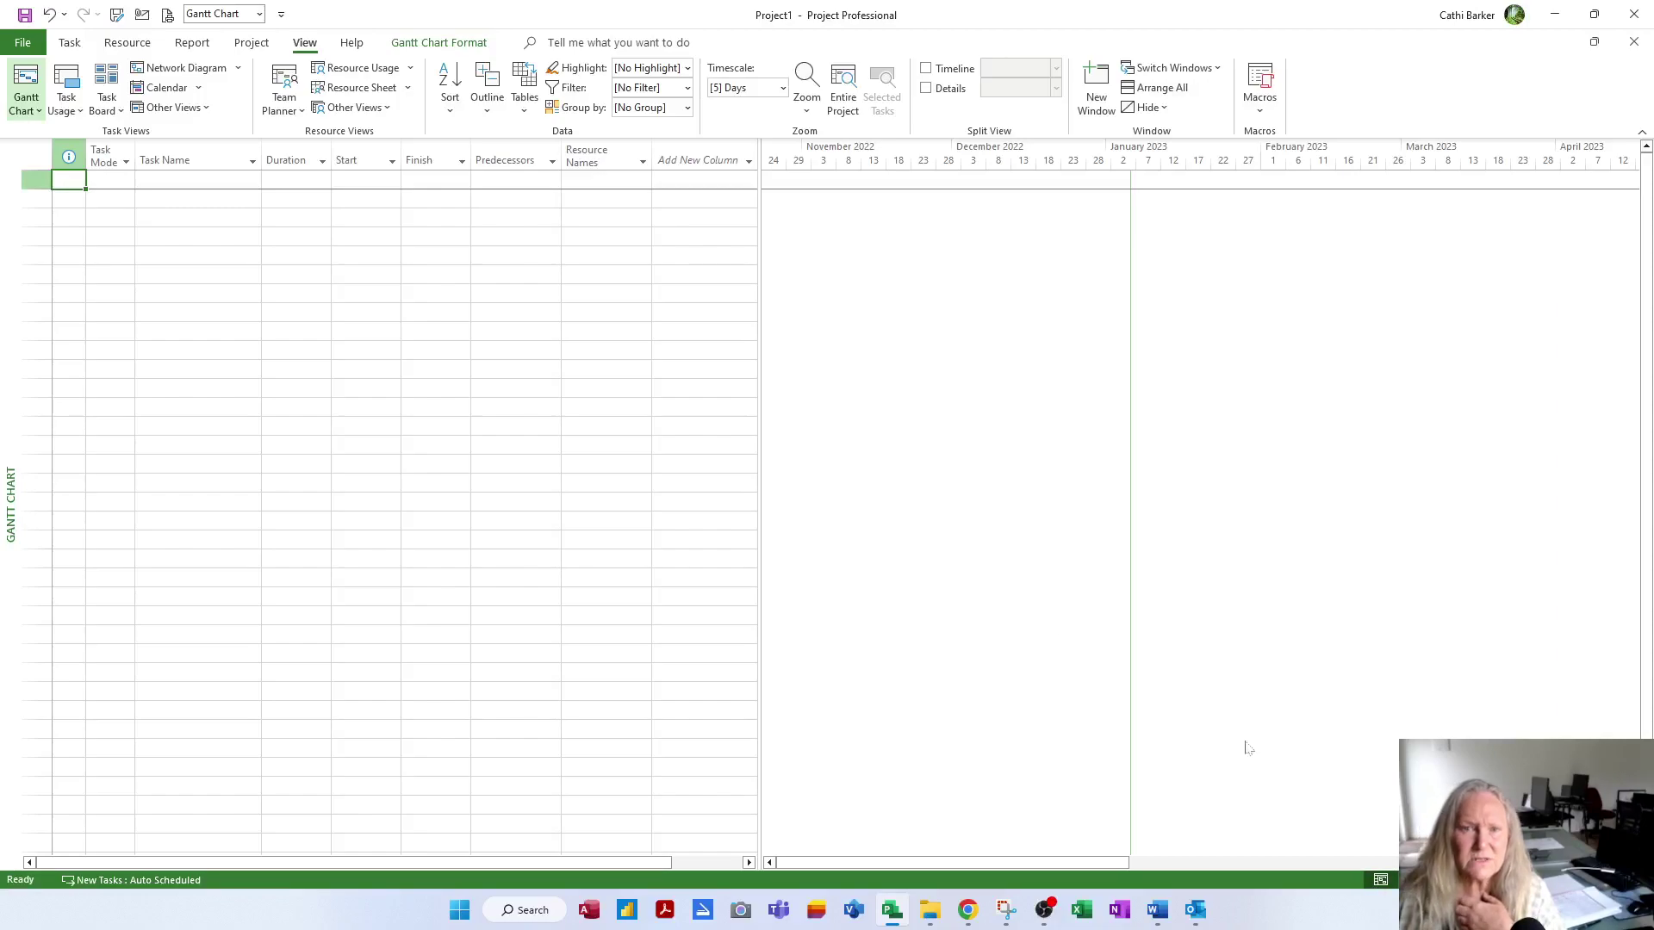
click(261, 15)
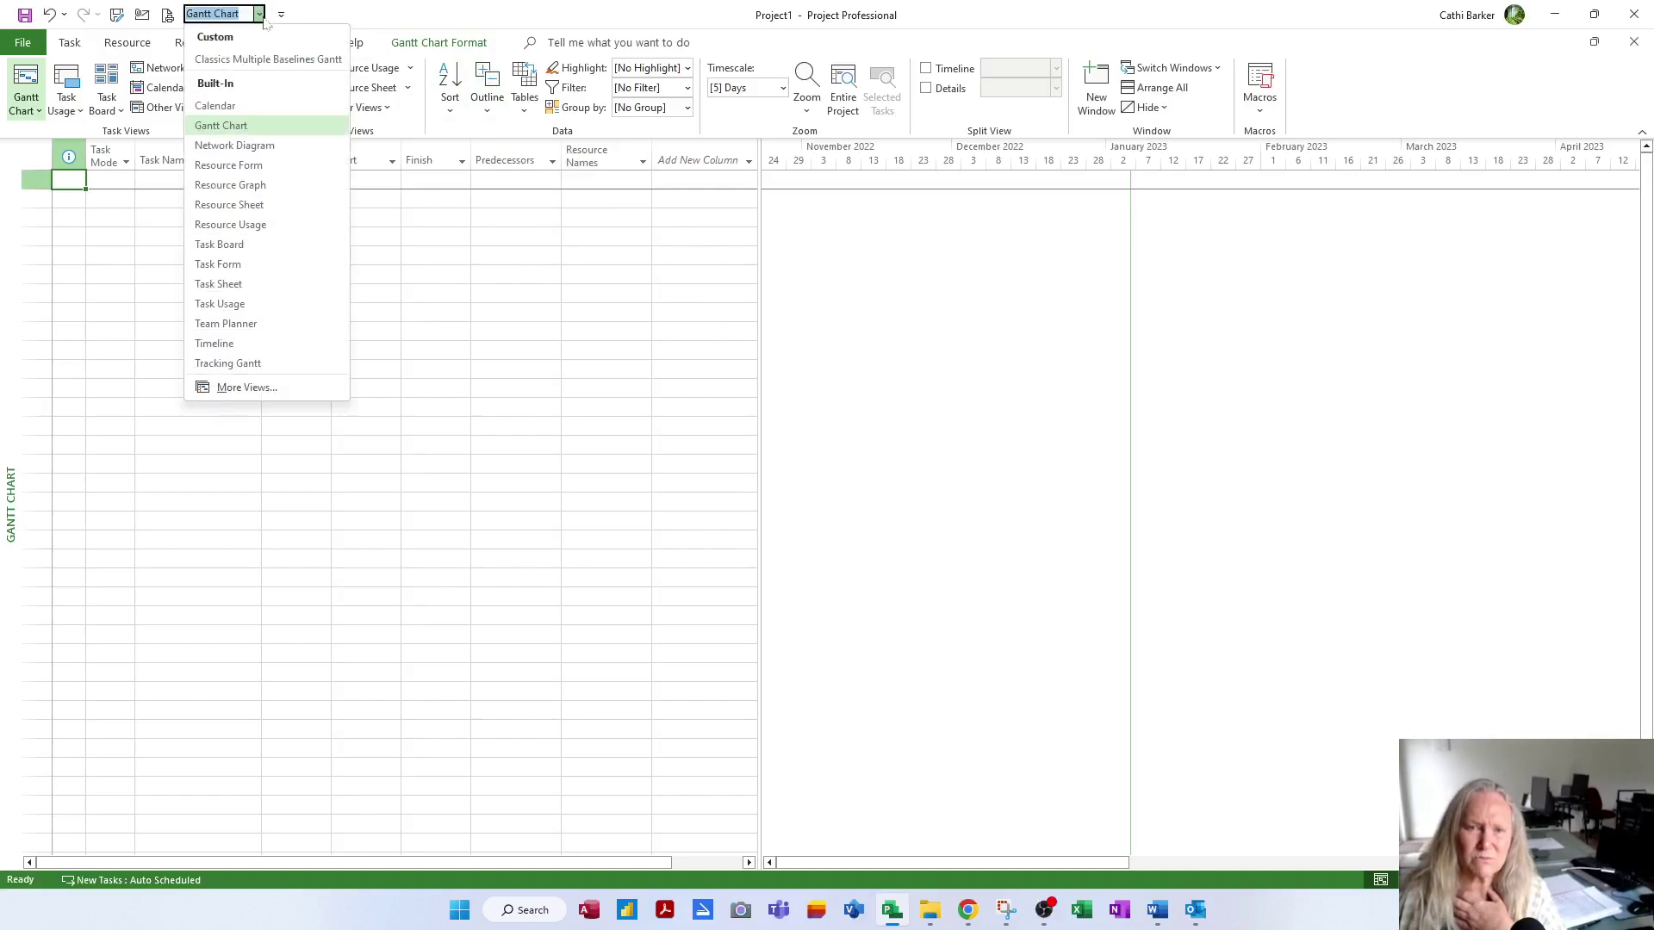
click(263, 18)
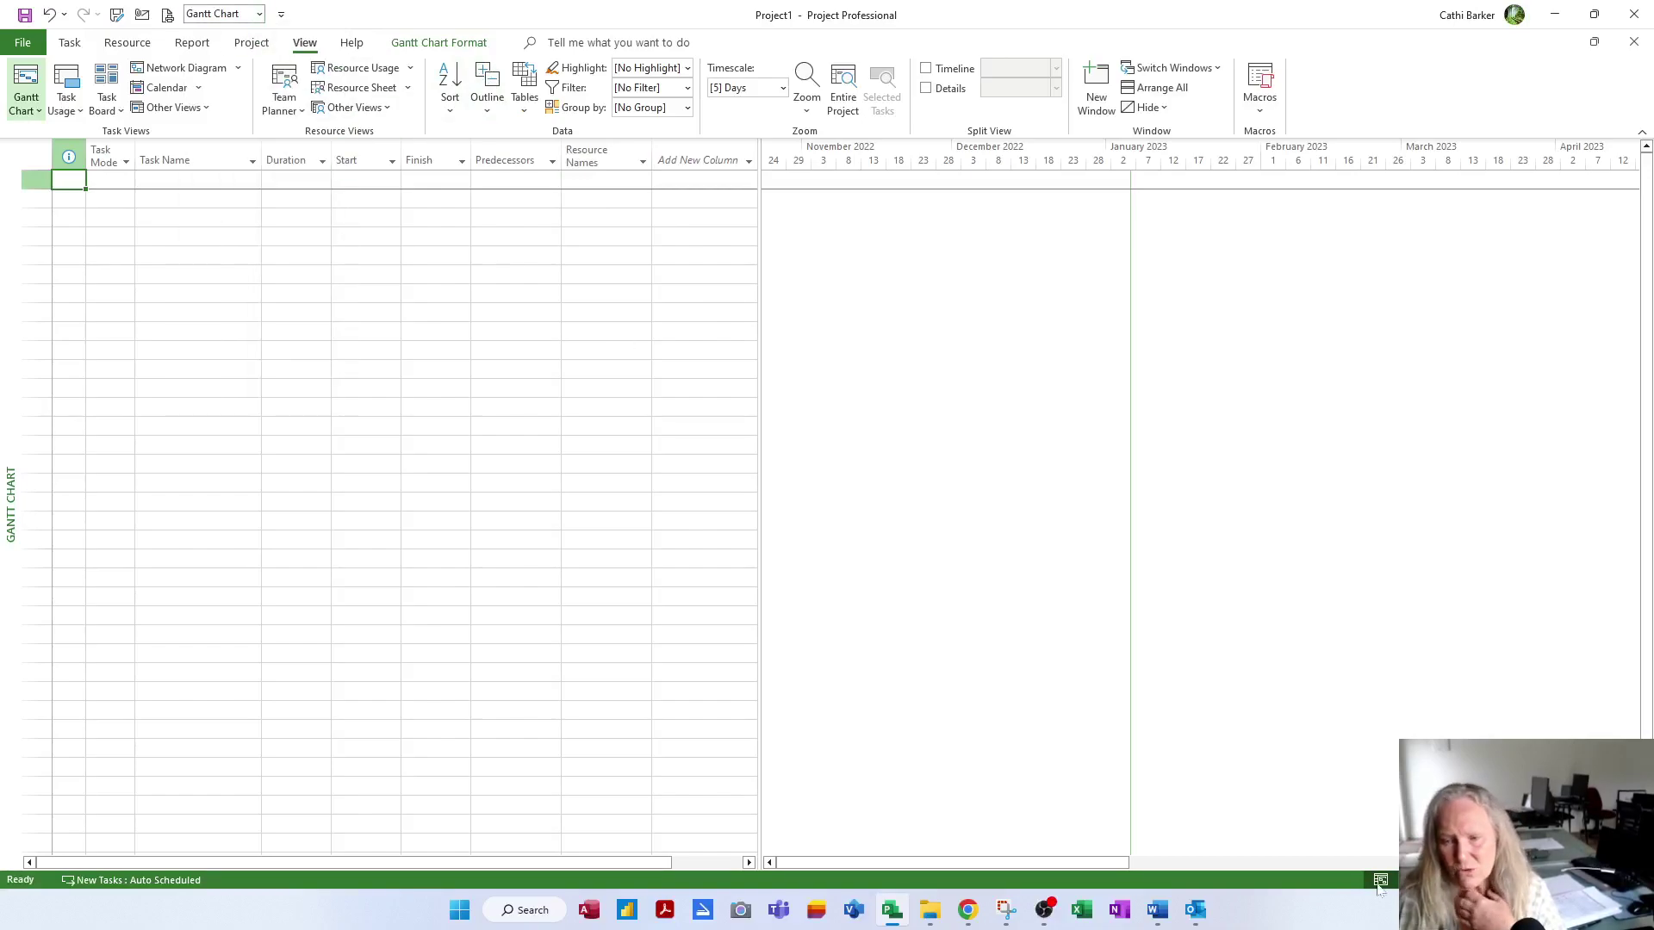
Step: Look over the items the status bar can show, and select the Task Mode cell in the second row
right_click(1051, 888)
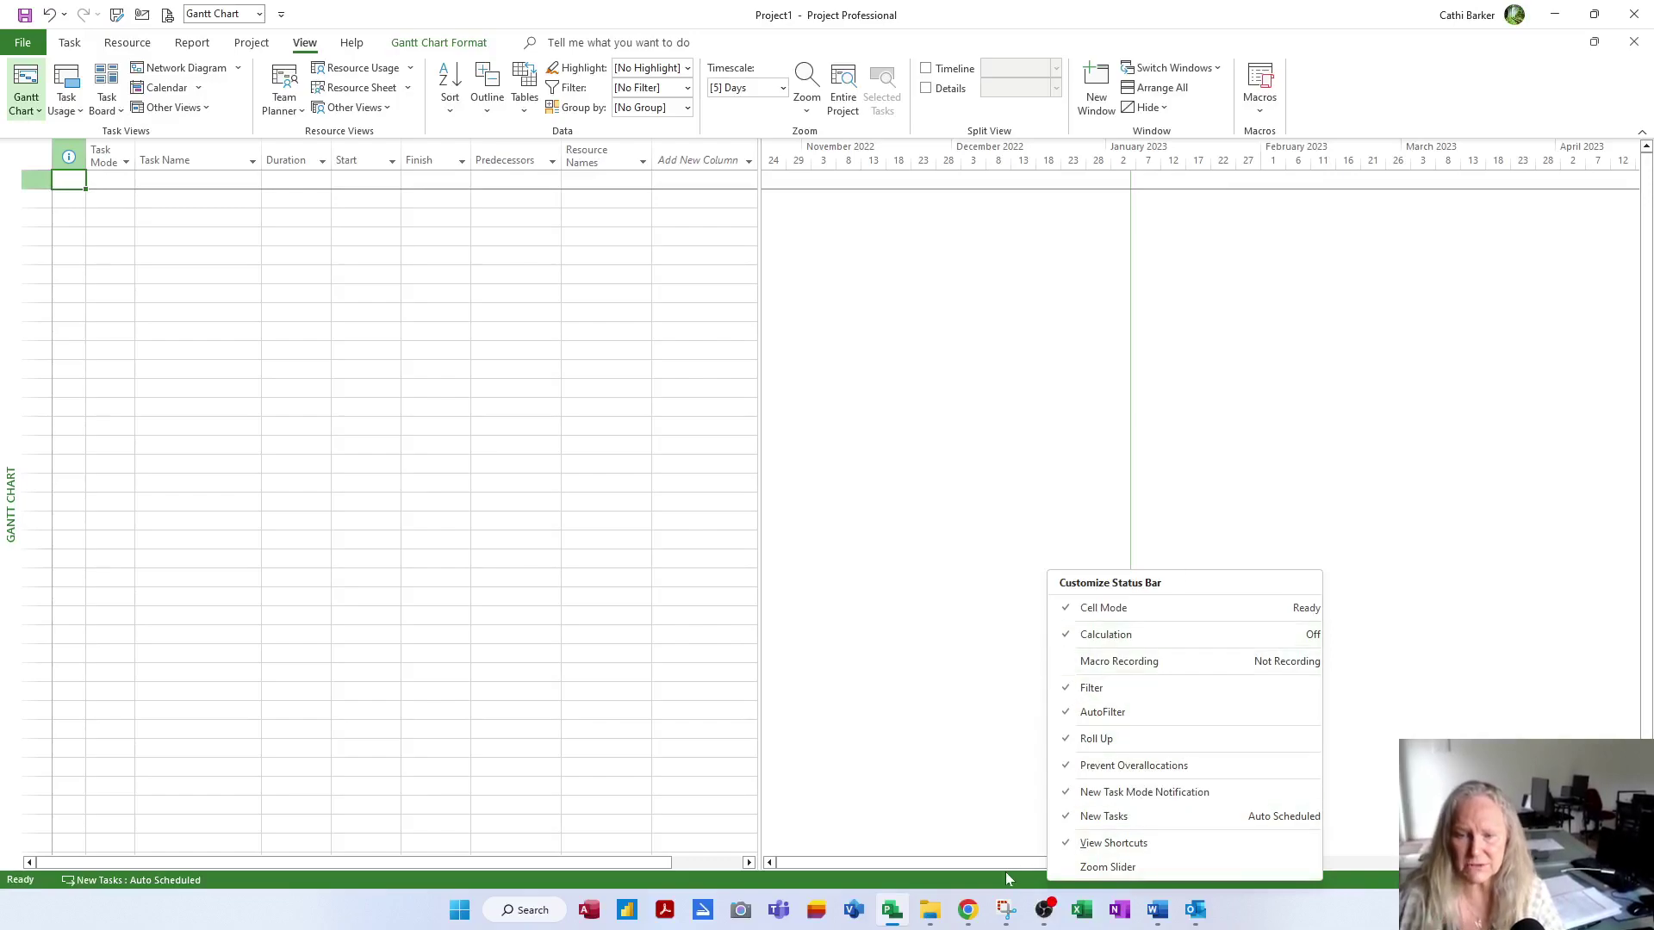
right_click(993, 885)
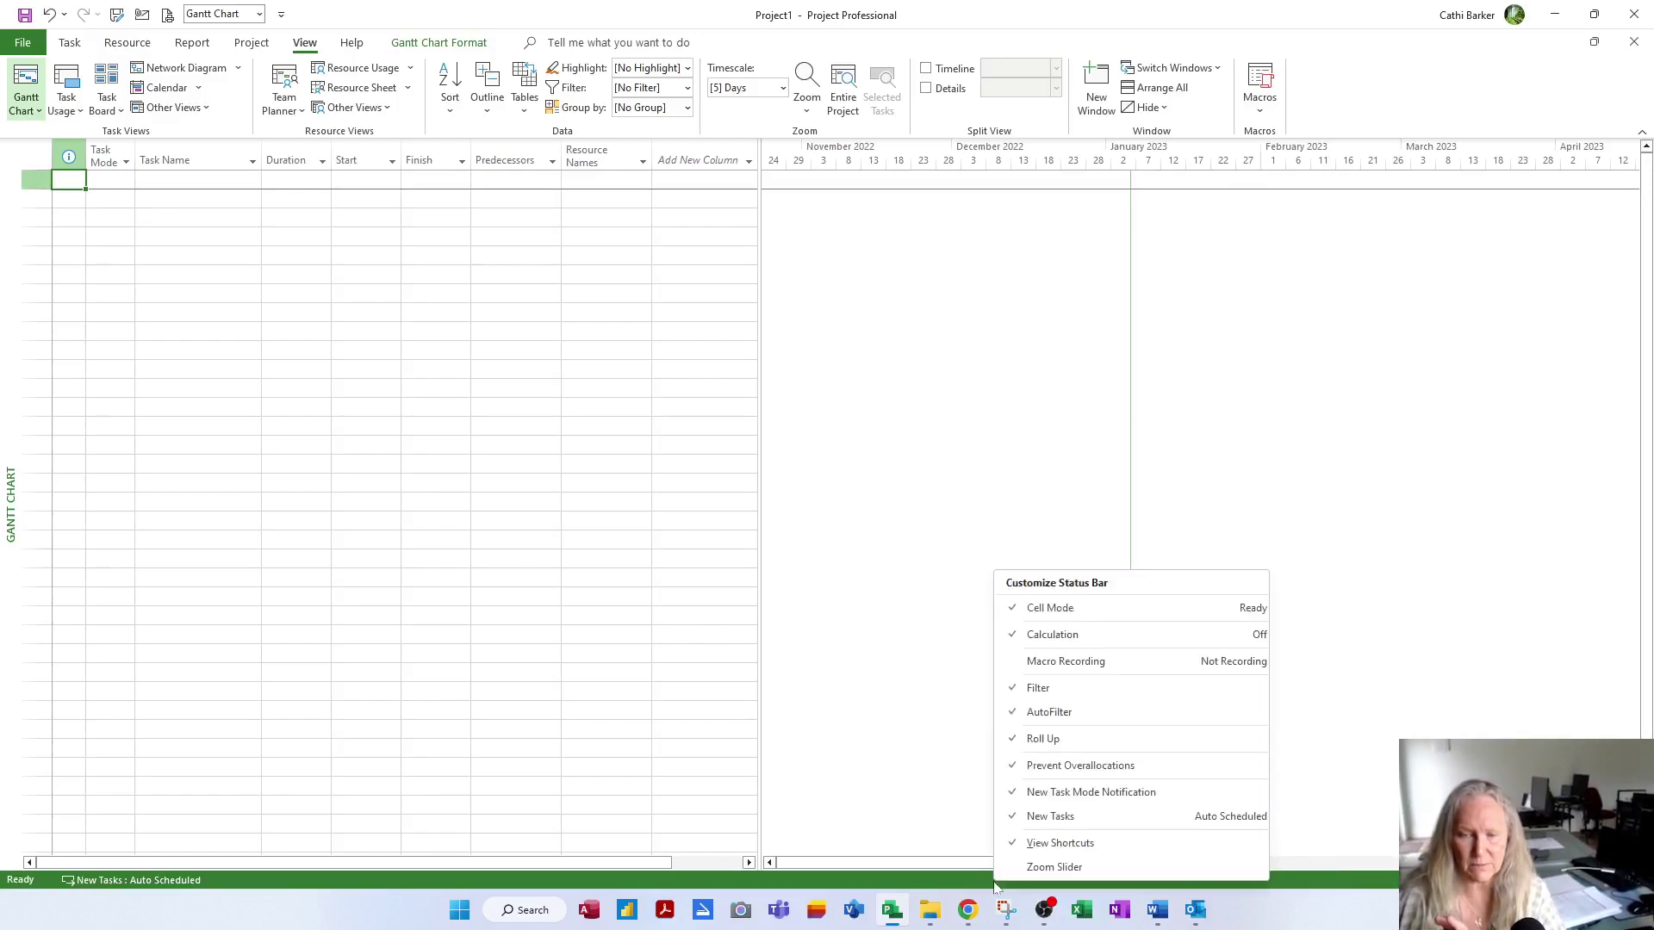
click(923, 785)
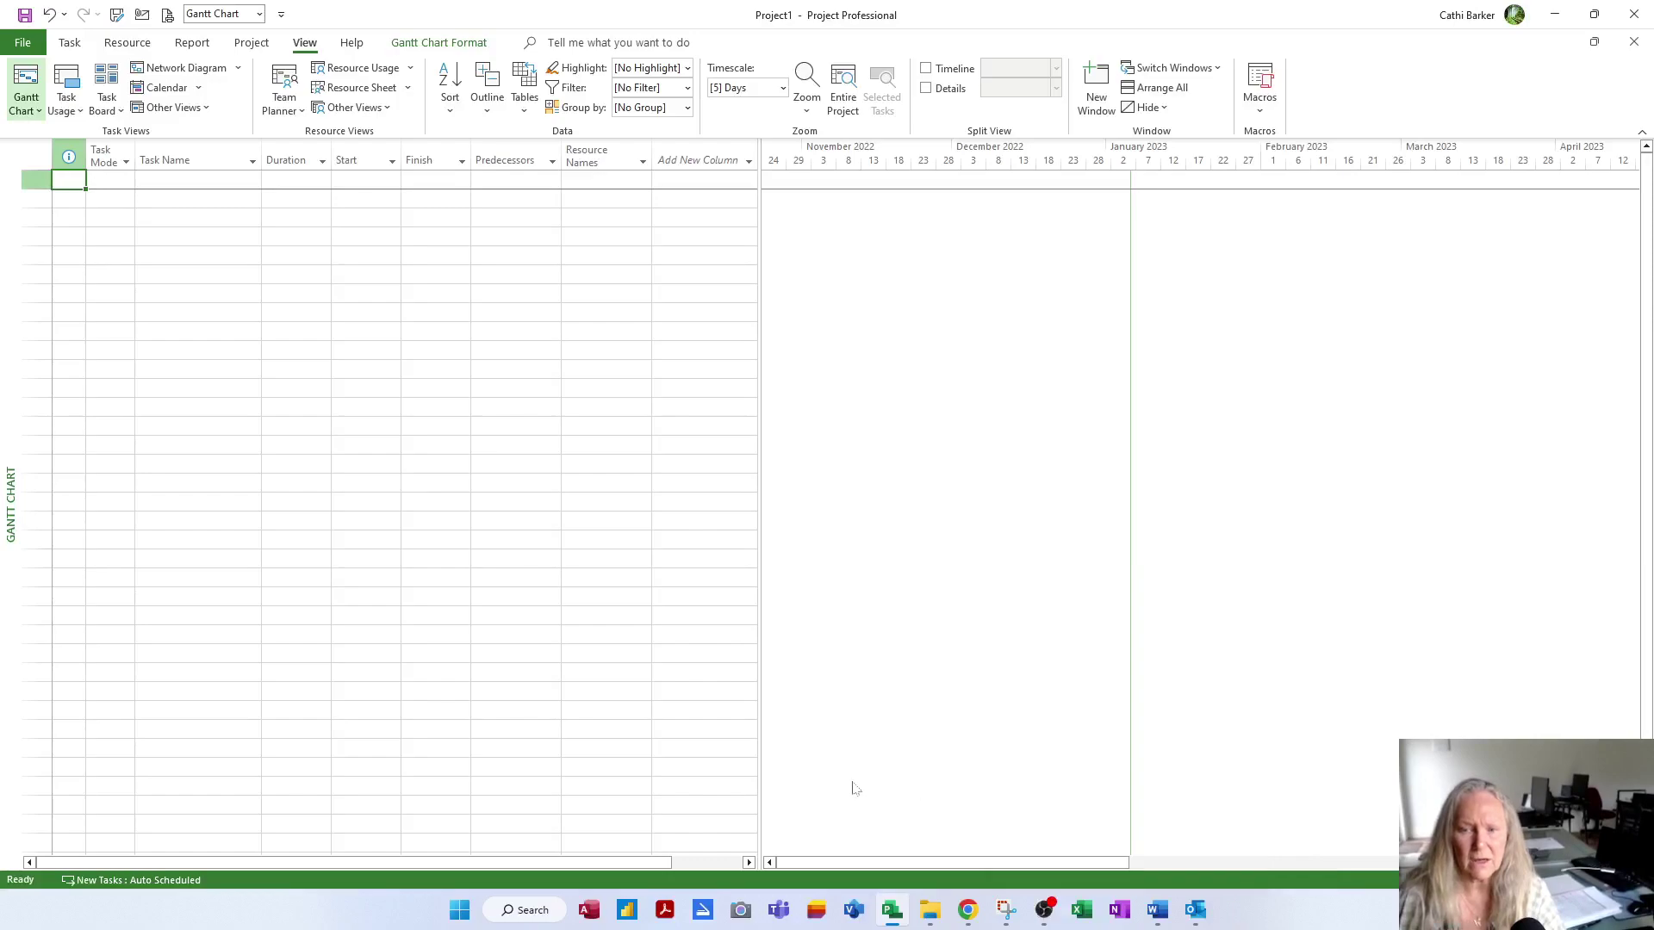
click(98, 198)
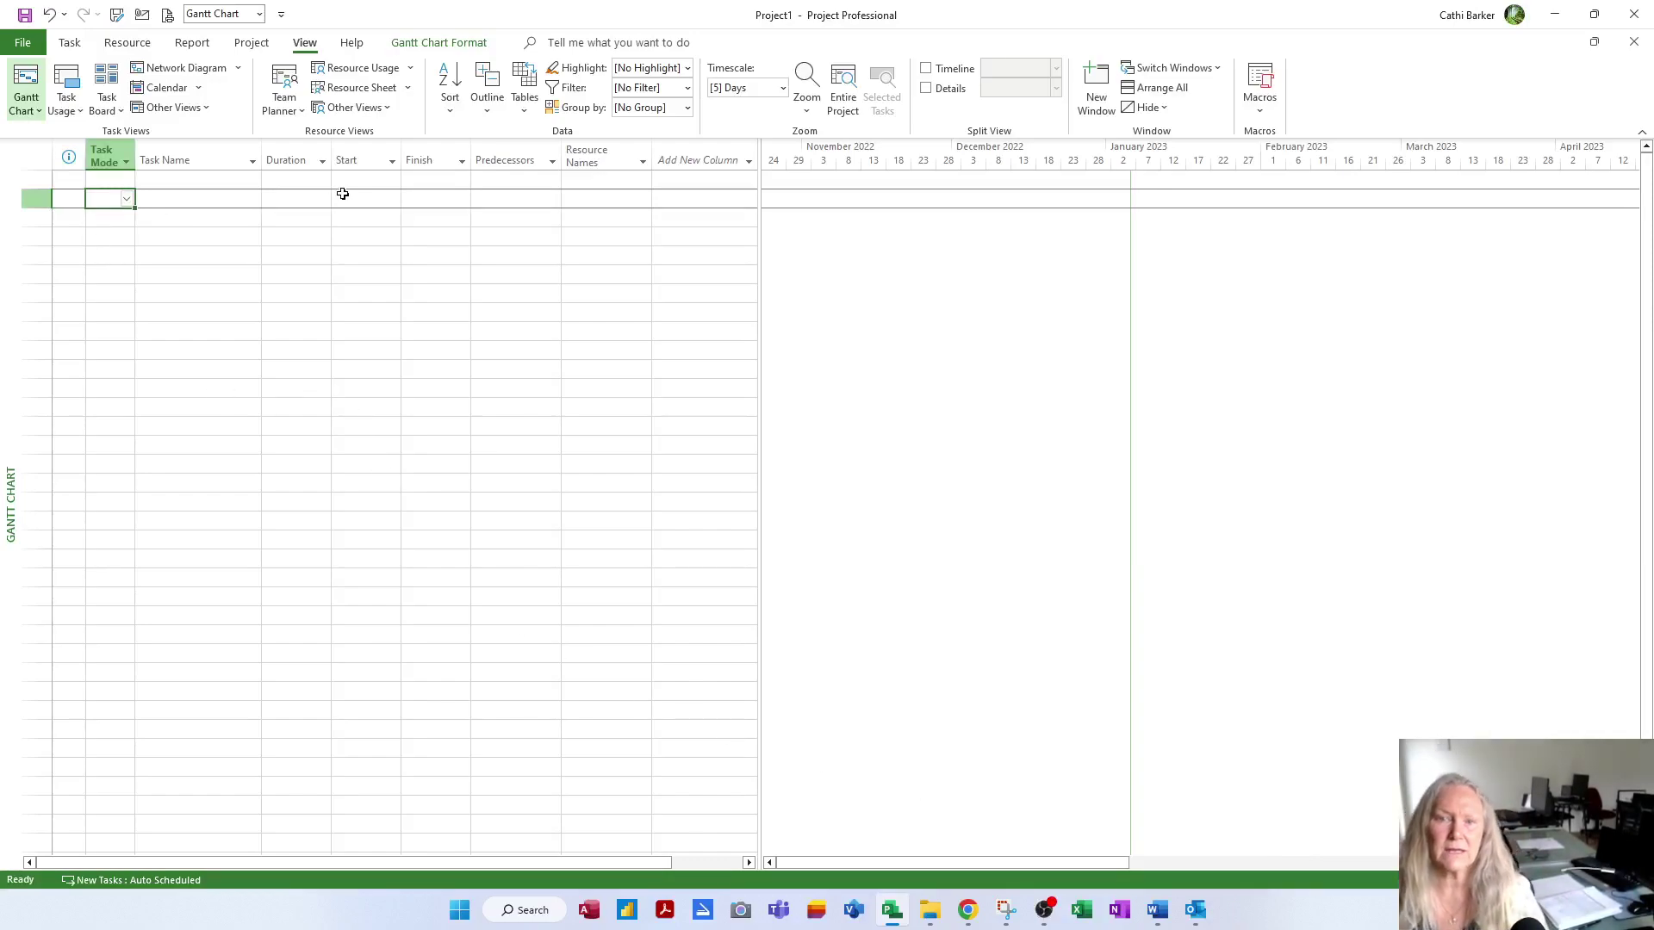